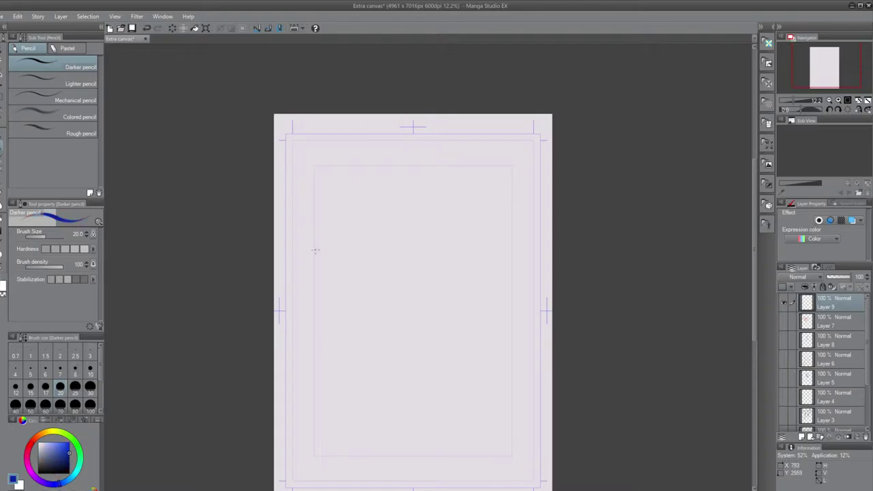
Step: Set the Darker pencil's brush size to 40 and collapse the material palette bar beside the canvas
scroll(399, 266, "down", 1)
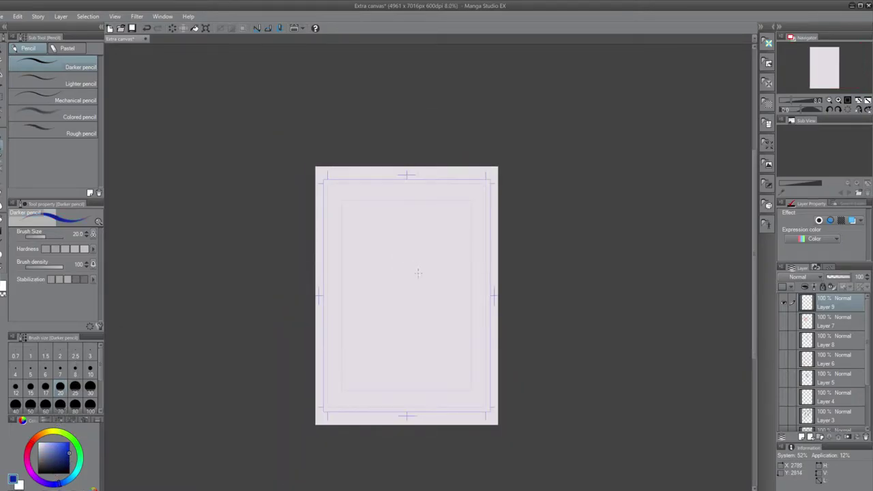
scroll(416, 269, "up", 2)
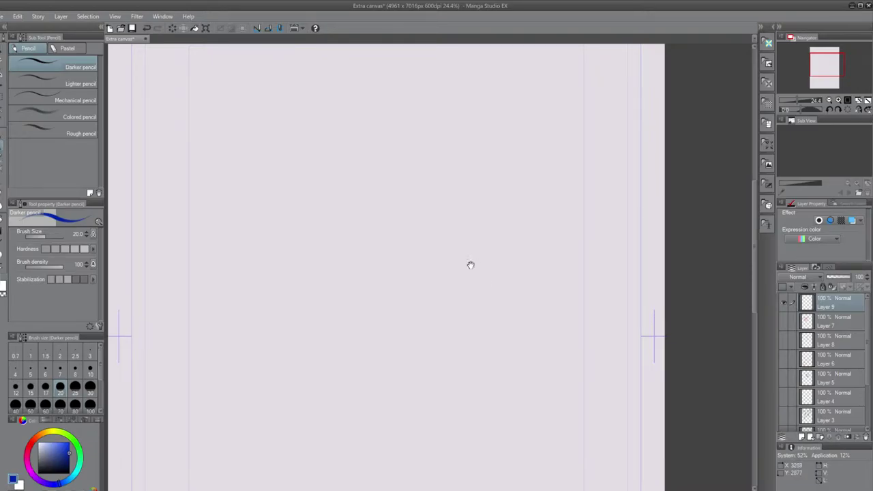
left_click_drag(454, 273, 501, 273)
scroll(498, 265, "up", 1)
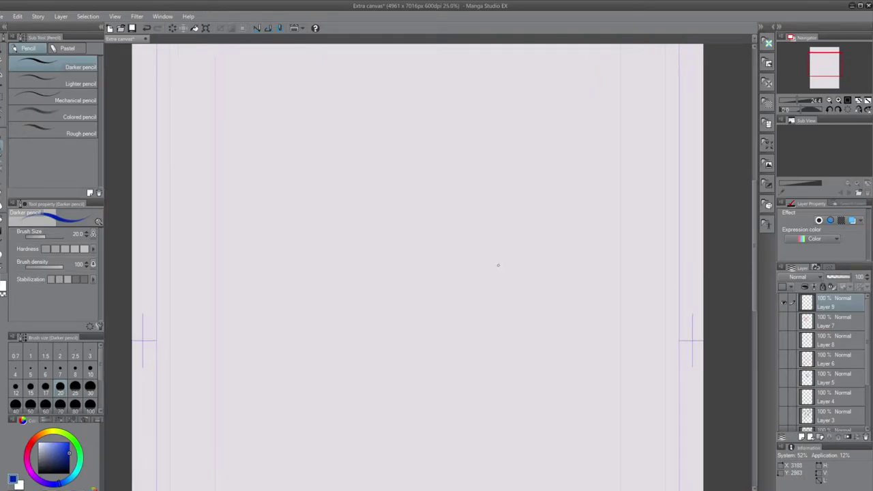
scroll(498, 265, "up", 1)
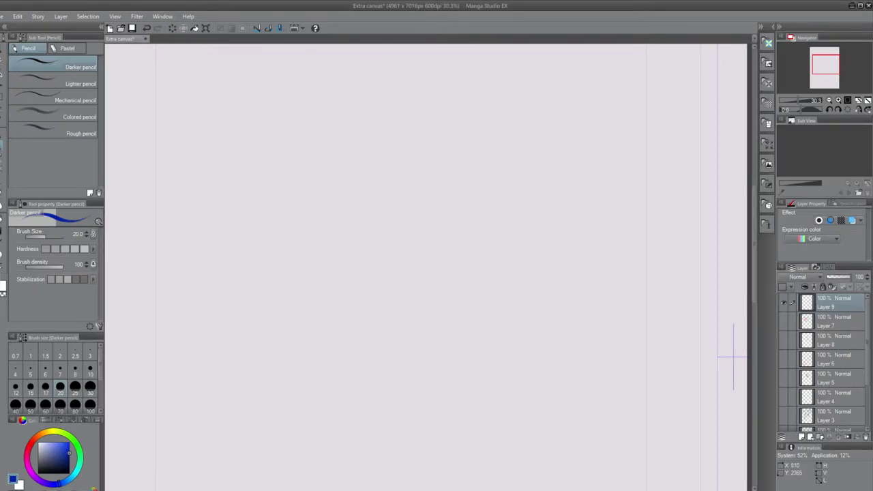
left_click(91, 388)
scroll(19, 392, "down", 1)
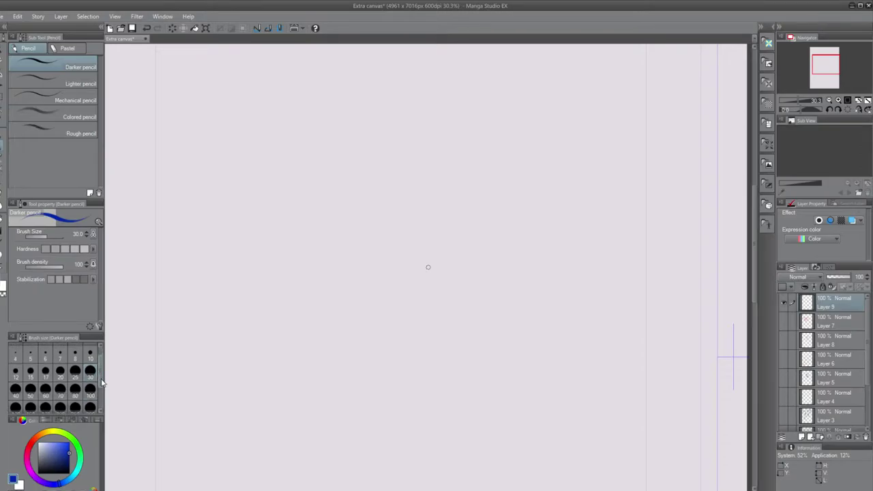
left_click(16, 387)
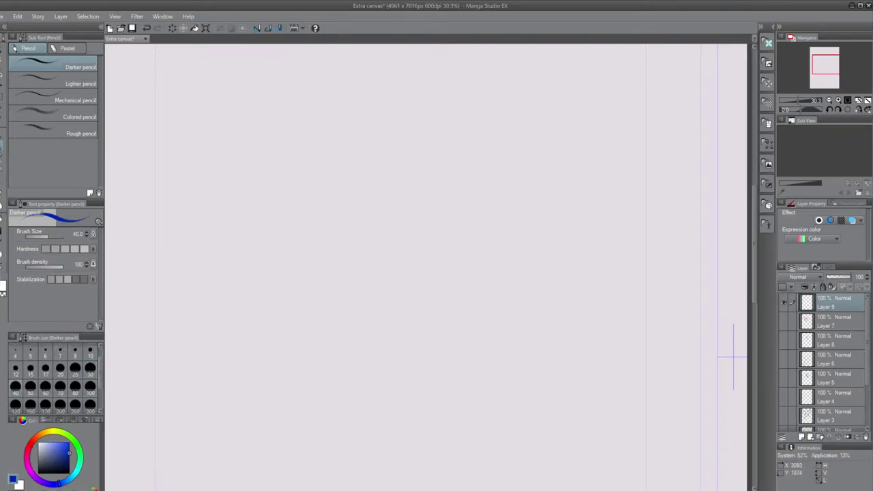
left_click(762, 27)
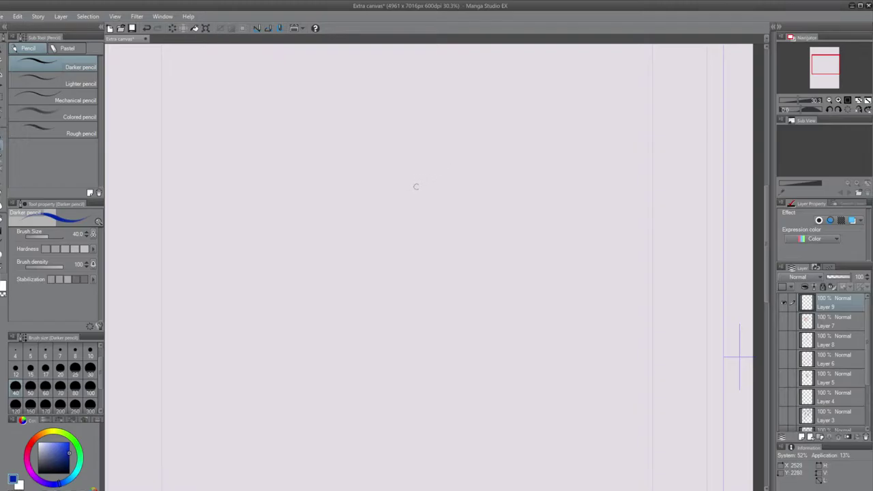
Step: Try out a small oval head shape with the Darker pencil and clear it from the canvas
key("space")
mouse_move(402, 208)
left_mouse_down()
mouse_move(458, 199)
mouse_move(435, 207)
mouse_move(435, 218)
left_mouse_up()
scroll(427, 206, "up", 2)
key("space")
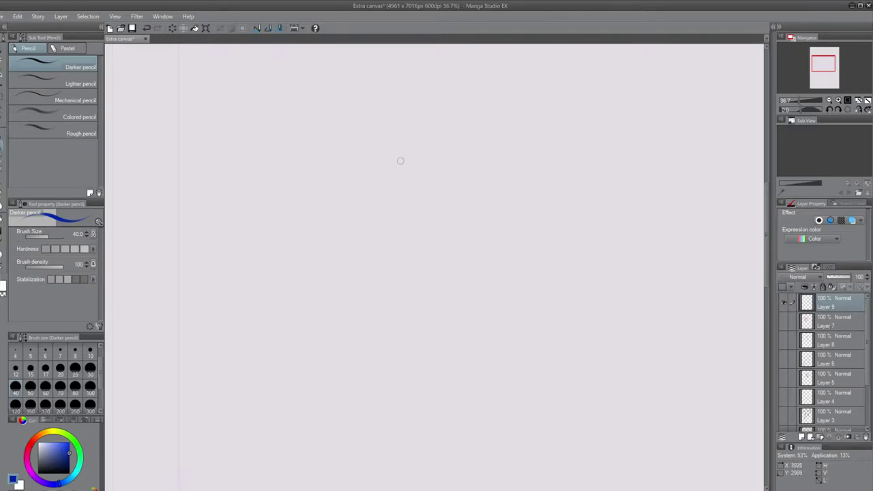
mouse_move(363, 144)
left_mouse_down()
mouse_move(400, 115)
mouse_move(424, 140)
mouse_move(410, 125)
left_mouse_up()
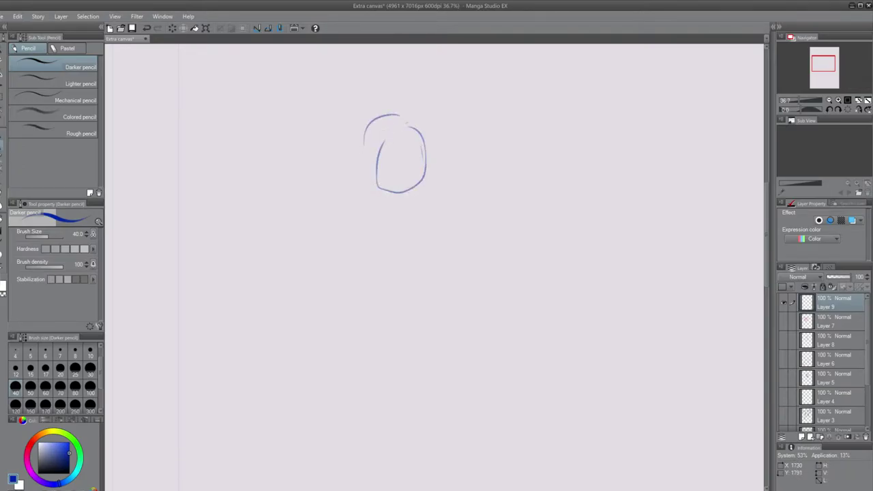
left_click(171, 28)
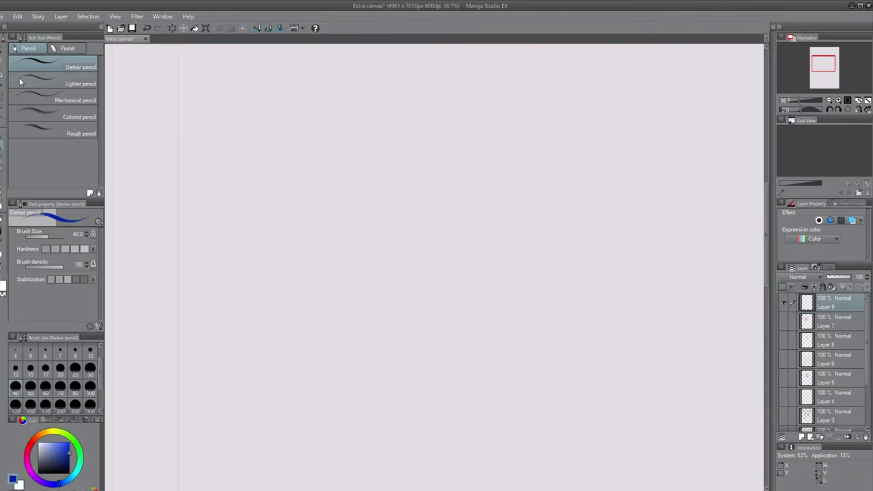
Step: Switch to the Lighter pencil and set its brush size to 50, undoing the test stroke
left_click(48, 83)
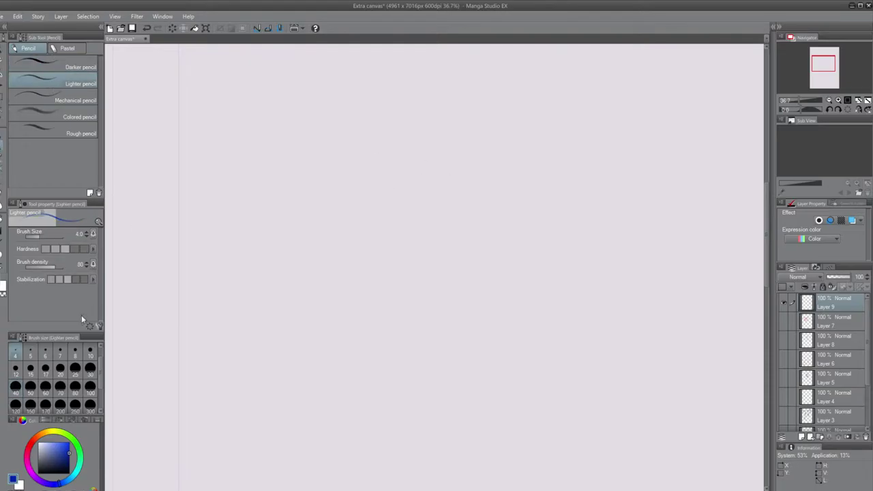
left_click(75, 368)
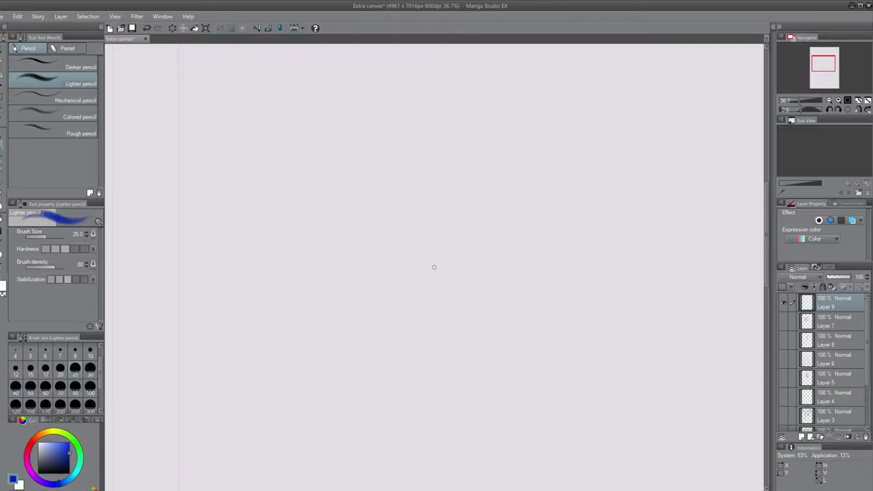
mouse_move(361, 158)
left_mouse_down()
mouse_move(410, 139)
mouse_move(390, 242)
left_mouse_up()
key("ctrl+z")
left_click(30, 386)
Step: Sketch the cranium as a loose circle in the upper middle of the page, with a short arc below it
left_click_drag(346, 197, 392, 273)
key("ctrl+z")
mouse_move(416, 134)
left_mouse_down()
mouse_move(346, 205)
mouse_move(475, 251)
mouse_move(430, 133)
mouse_move(368, 152)
left_mouse_up()
left_click_drag(354, 269, 419, 295)
left_click_drag(423, 131, 402, 292)
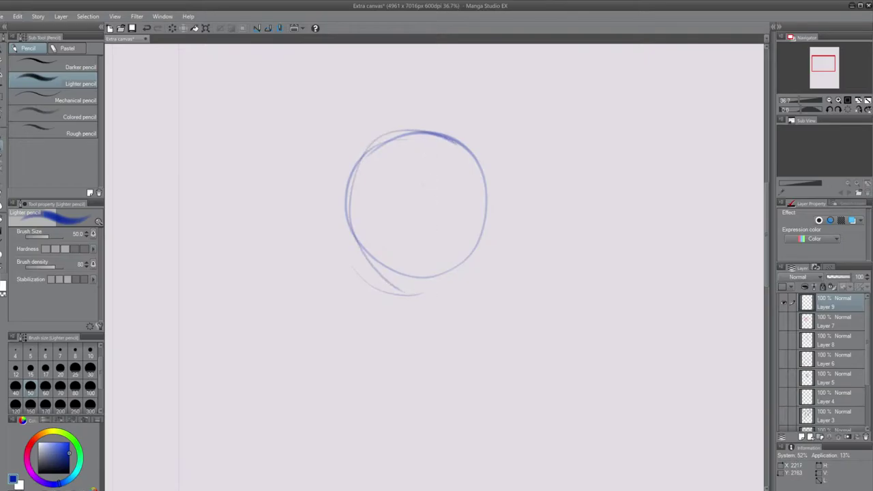
Step: Sketch the vertical face centre line and the curved eye line across the cranium circle, and reinforce the cranium's upper right edge
left_click_drag(412, 162, 419, 324)
mouse_move(344, 213)
left_mouse_down()
mouse_move(380, 236)
mouse_move(485, 224)
left_mouse_up()
left_click_drag(436, 241, 348, 219)
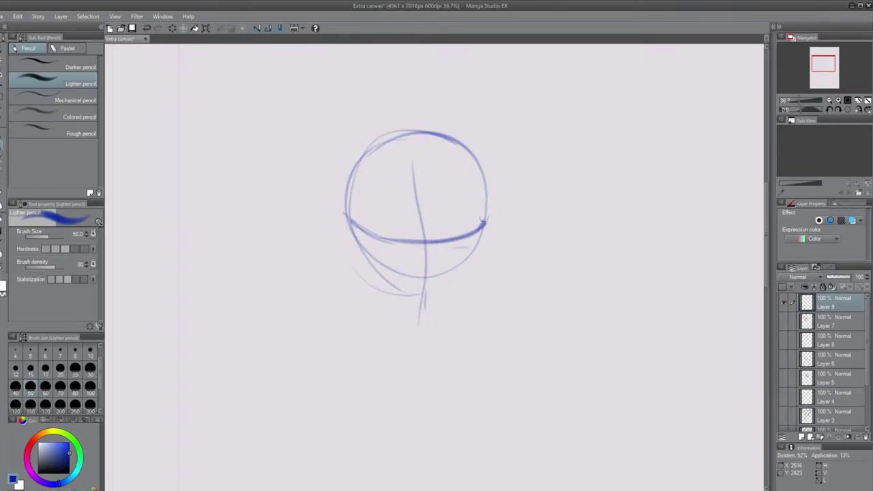
left_click_drag(486, 222, 409, 145)
Step: Sketch the left ear and the jaw lines running from both sides of the head to a narrow chin
left_click_drag(337, 209, 331, 232)
mouse_move(340, 227)
left_mouse_down()
mouse_move(364, 269)
mouse_move(352, 231)
mouse_move(376, 308)
mouse_move(409, 330)
mouse_move(367, 298)
mouse_move(423, 335)
mouse_move(433, 334)
left_mouse_up()
left_click_drag(488, 217, 480, 258)
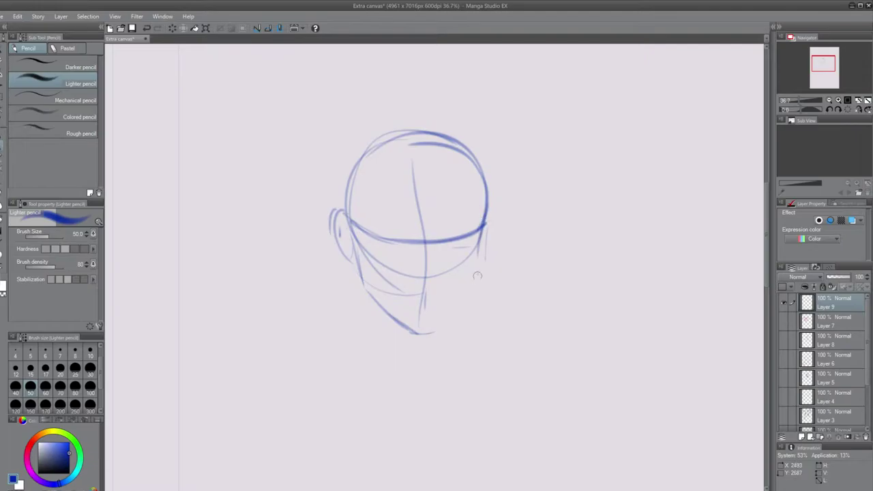
mouse_move(483, 224)
left_mouse_down()
mouse_move(472, 289)
mouse_move(455, 310)
left_mouse_up()
mouse_move(397, 322)
left_mouse_down()
mouse_move(420, 336)
mouse_move(437, 327)
left_mouse_up()
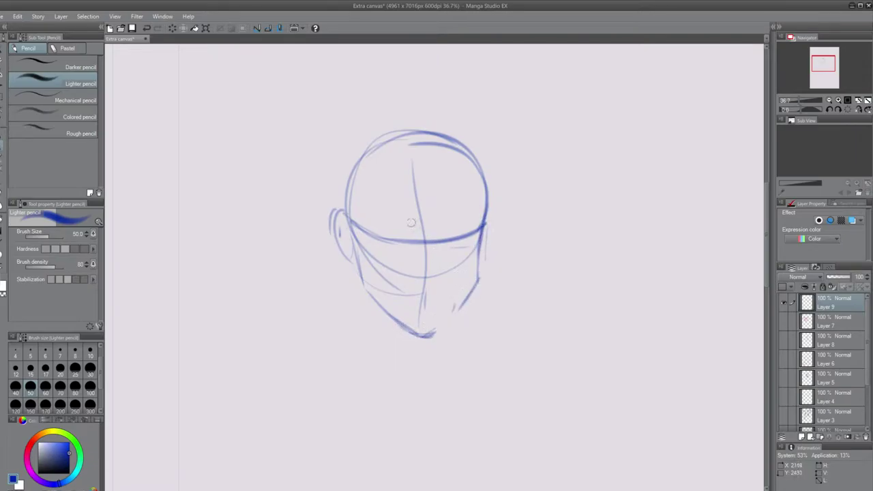
Step: Sketch the brow line, the lower eye-socket line with its side edges, and short temple marks on both sides of the forehead
left_click_drag(374, 208, 390, 208)
mouse_move(475, 211)
left_mouse_down()
mouse_move(363, 215)
mouse_move(364, 246)
mouse_move(423, 262)
mouse_move(464, 249)
left_mouse_up()
left_click_drag(402, 258, 475, 243)
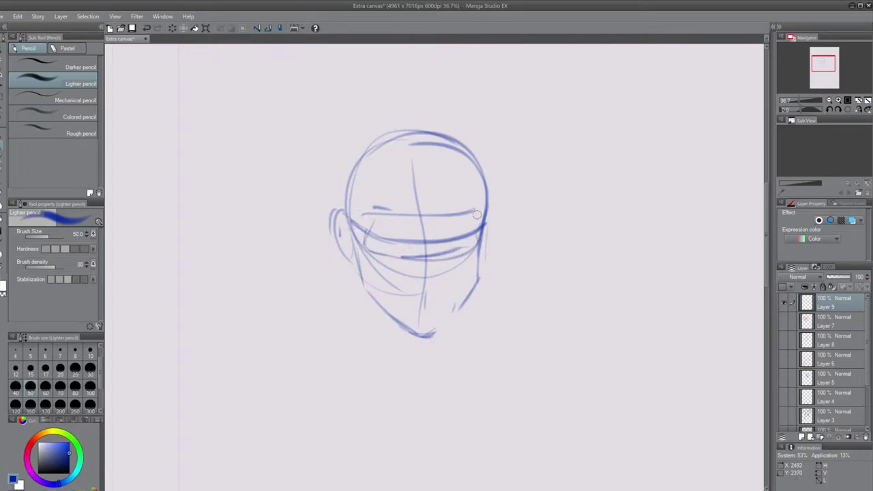
left_click_drag(475, 212, 477, 250)
left_click_drag(478, 185, 475, 204)
mouse_move(367, 180)
left_mouse_down()
mouse_move(391, 208)
mouse_move(368, 210)
left_mouse_up()
left_click_drag(491, 179, 494, 199)
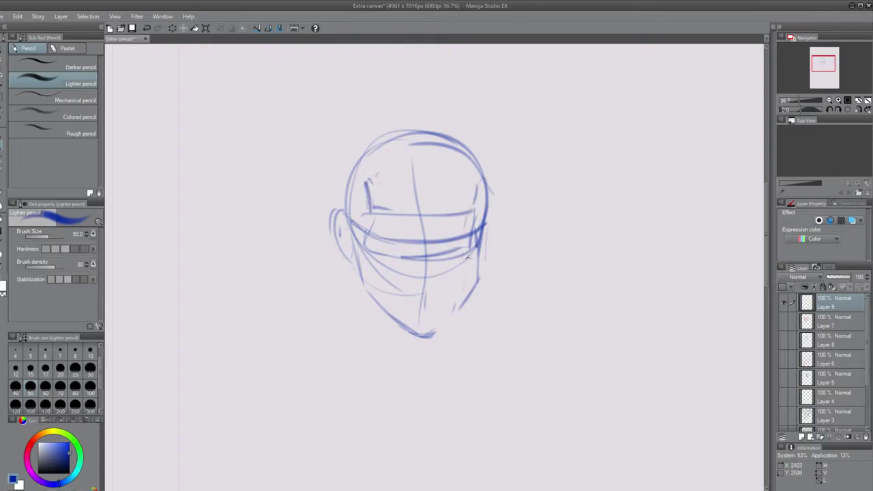
Step: Add slanted cheek lines towards the chin and sketch both ears with the adjoining right jaw edge
left_click_drag(468, 263, 457, 310)
left_click_drag(369, 253, 412, 333)
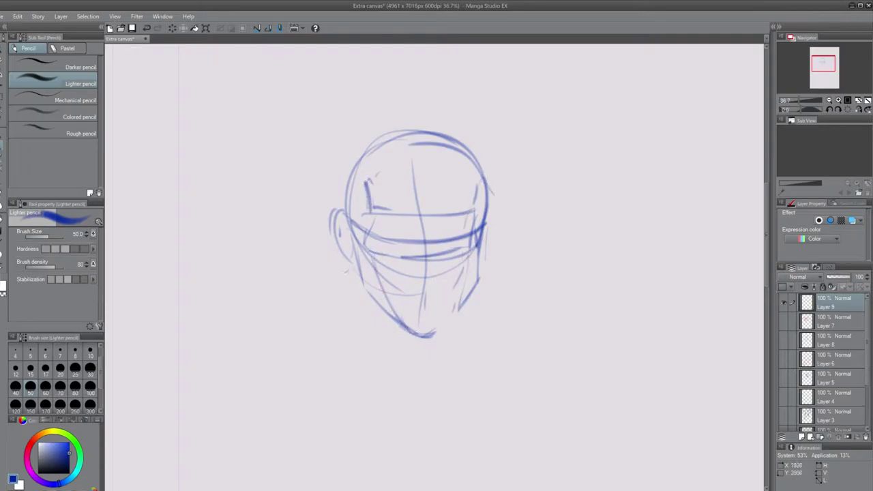
mouse_move(338, 223)
left_mouse_down()
mouse_move(347, 271)
mouse_move(345, 235)
mouse_move(339, 256)
mouse_move(349, 246)
mouse_move(337, 232)
mouse_move(348, 224)
mouse_move(331, 225)
mouse_move(353, 246)
mouse_move(358, 277)
left_mouse_up()
left_click_drag(486, 234, 489, 253)
mouse_move(489, 219)
left_mouse_down()
mouse_move(482, 259)
mouse_move(481, 221)
mouse_move(489, 231)
mouse_move(475, 291)
left_mouse_up()
mouse_move(480, 248)
left_mouse_down()
mouse_move(474, 290)
mouse_move(455, 311)
left_mouse_up()
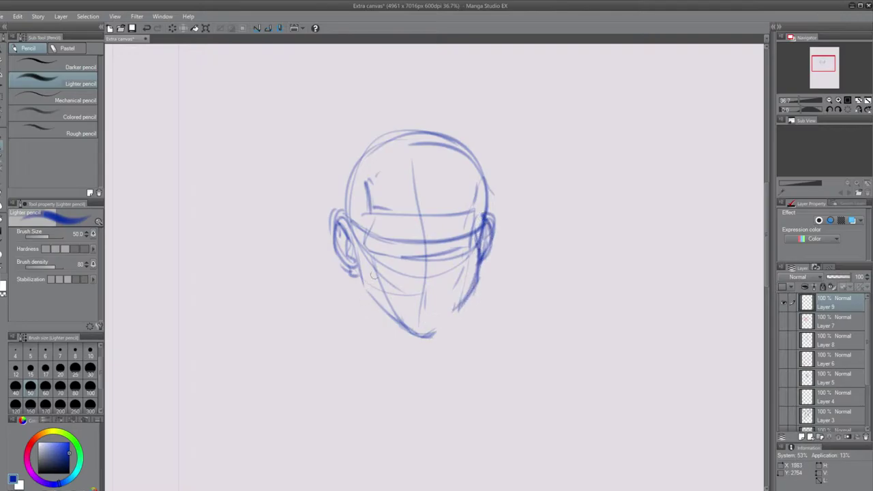
Step: Strengthen the left jaw line and sketch the left side of the neck, undoing the first neck strokes
left_click_drag(357, 260, 395, 322)
left_click_drag(382, 354, 383, 371)
left_click_drag(372, 305, 384, 370)
key("ctrl+z")
key("ctrl+z")
mouse_move(379, 307)
left_mouse_down()
mouse_move(387, 364)
mouse_move(383, 347)
left_mouse_up()
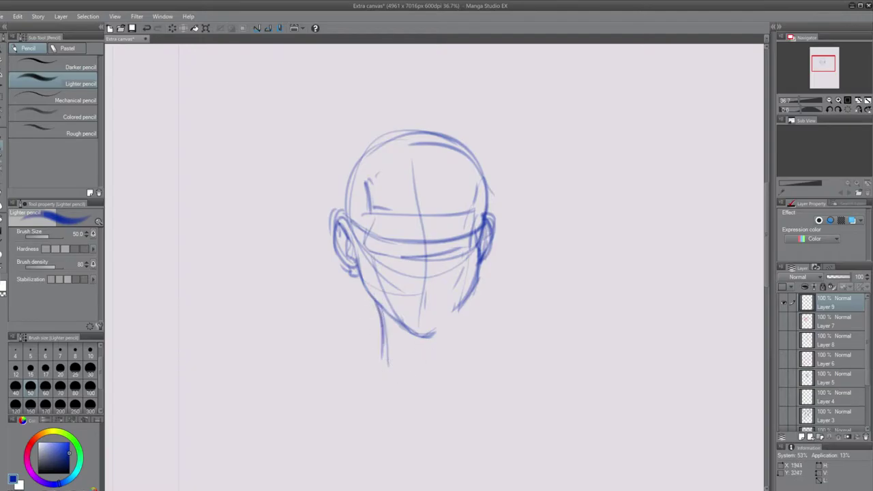
Step: Sketch the right side of the neck, close the right jaw line, and darken the chin and left neck line
left_click_drag(455, 305, 450, 364)
mouse_move(414, 332)
left_mouse_down()
mouse_move(440, 333)
mouse_move(462, 297)
left_mouse_up()
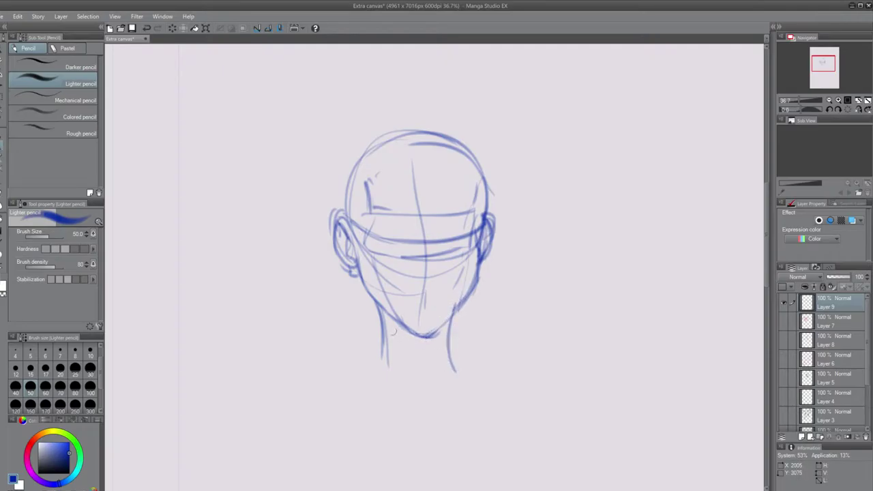
left_click_drag(374, 299, 384, 353)
left_click_drag(400, 322, 440, 331)
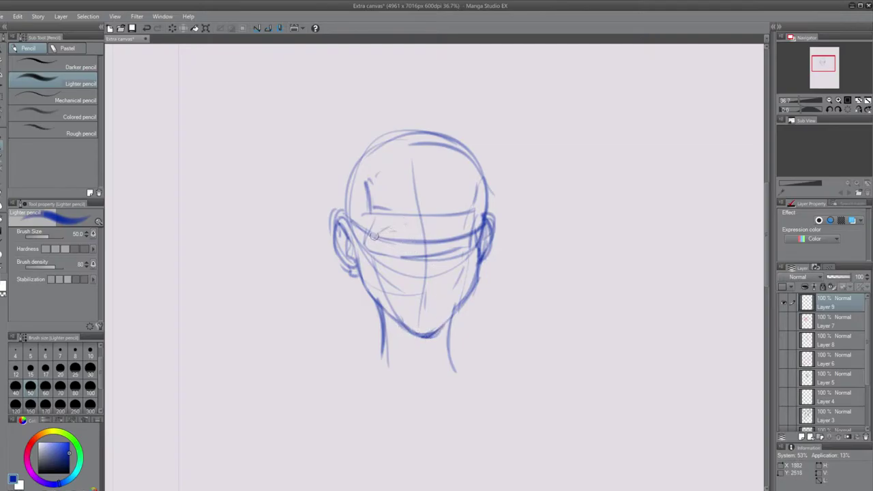
Step: Sketch both eyes along the eye line with darker upper lids, and draw the nose on the centre line
mouse_move(374, 235)
left_mouse_down()
mouse_move(400, 225)
mouse_move(404, 249)
mouse_move(399, 224)
mouse_move(406, 244)
mouse_move(387, 243)
mouse_move(403, 243)
left_mouse_up()
key("ctrl+z")
key("ctrl+z")
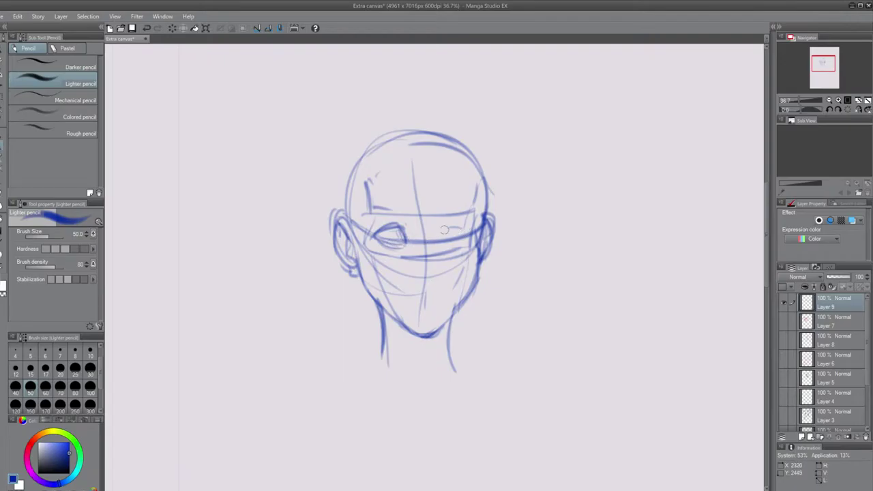
mouse_move(444, 230)
left_mouse_down()
mouse_move(432, 249)
mouse_move(470, 232)
mouse_move(402, 233)
mouse_move(405, 242)
mouse_move(386, 225)
left_mouse_up()
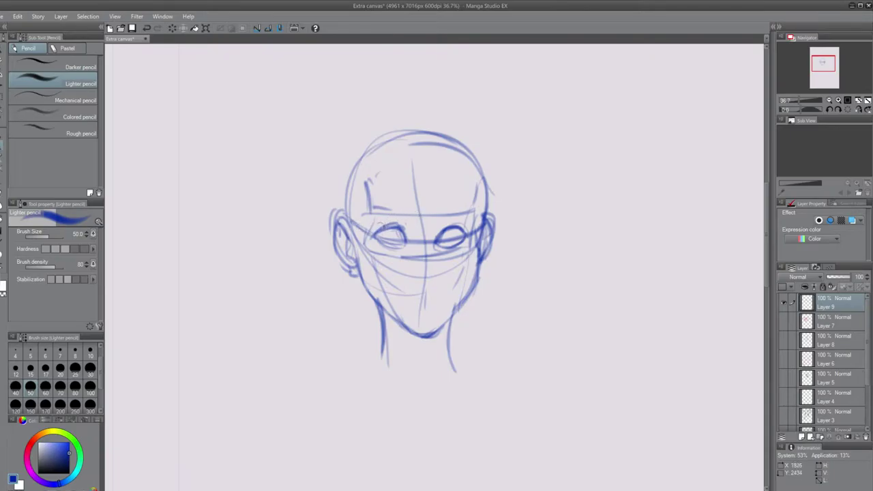
left_click_drag(374, 237, 396, 228)
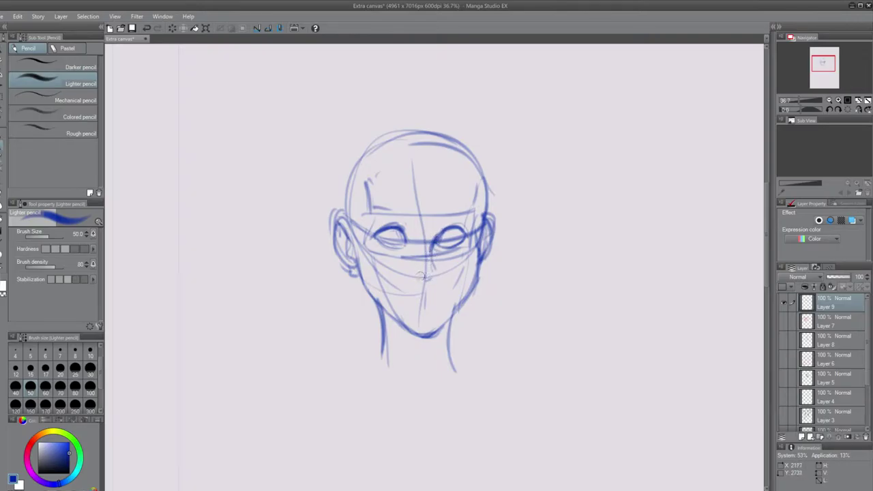
mouse_move(423, 279)
left_mouse_down()
mouse_move(433, 272)
mouse_move(427, 279)
left_mouse_up()
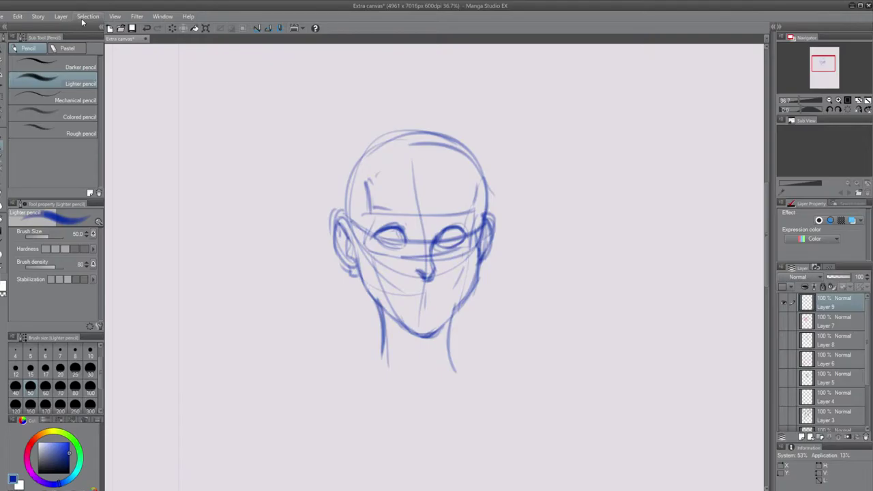
Step: Erase the nose strokes below the eyes with the Soft eraser
scroll(388, 193, "up", 2)
scroll(420, 275, "up", 1)
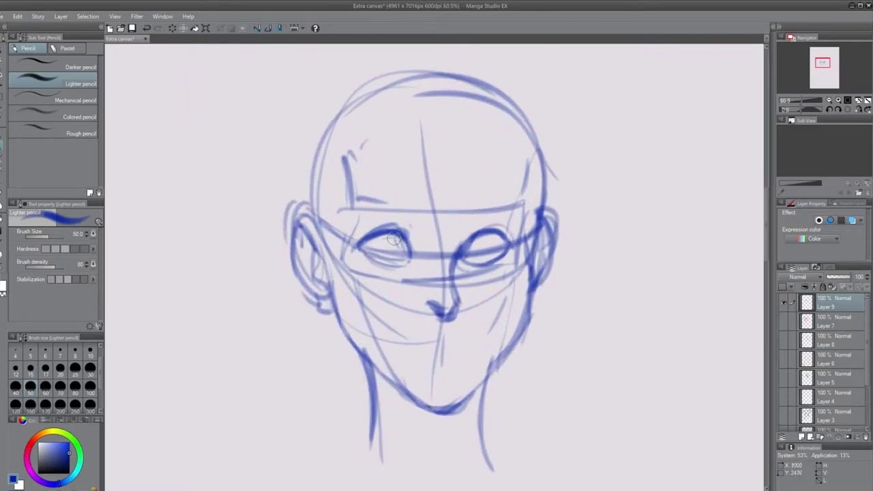
scroll(383, 236, "up", 1)
scroll(394, 250, "up", 1)
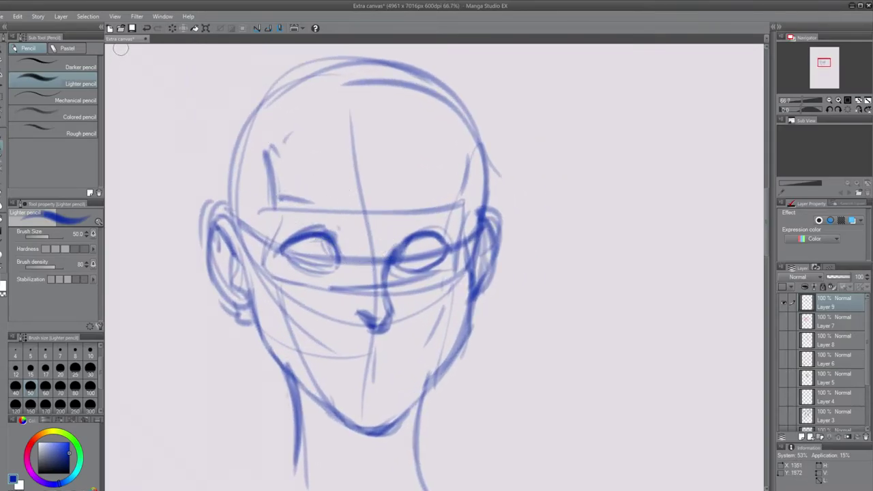
key("e")
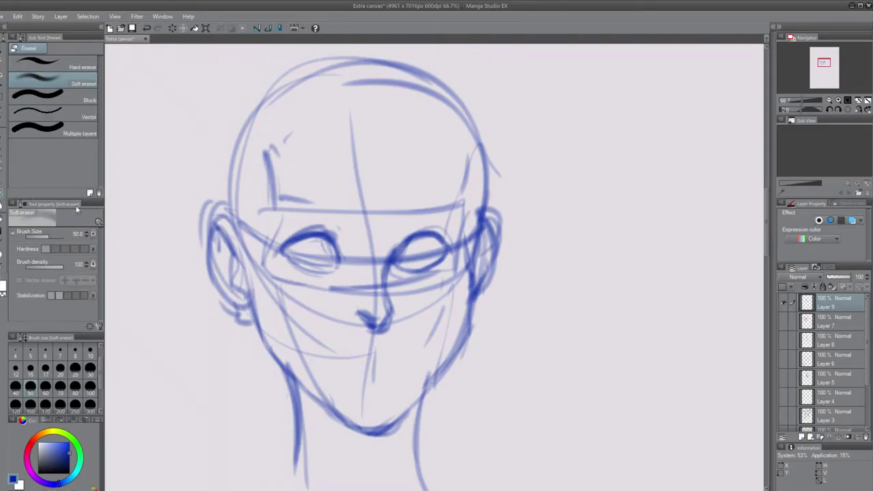
mouse_move(421, 318)
left_mouse_down()
mouse_move(372, 322)
mouse_move(388, 299)
mouse_move(383, 324)
mouse_move(376, 266)
mouse_move(375, 293)
left_mouse_up()
Step: Switch back to the Lighter pencil and set its brush size to 30
left_click(2, 151)
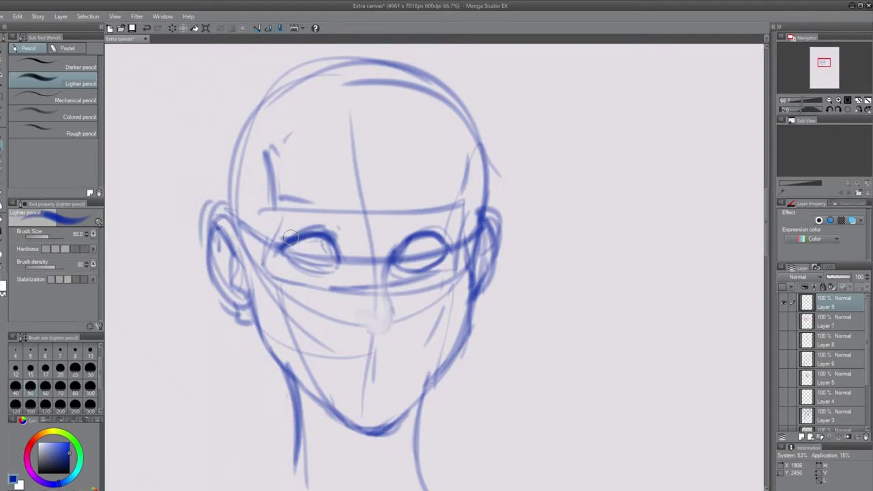
left_click(91, 371)
Step: Try thick lash strokes at the outer corners of both eyes and undo them
mouse_move(287, 241)
left_mouse_down()
mouse_move(265, 248)
mouse_move(306, 234)
mouse_move(274, 243)
left_mouse_up()
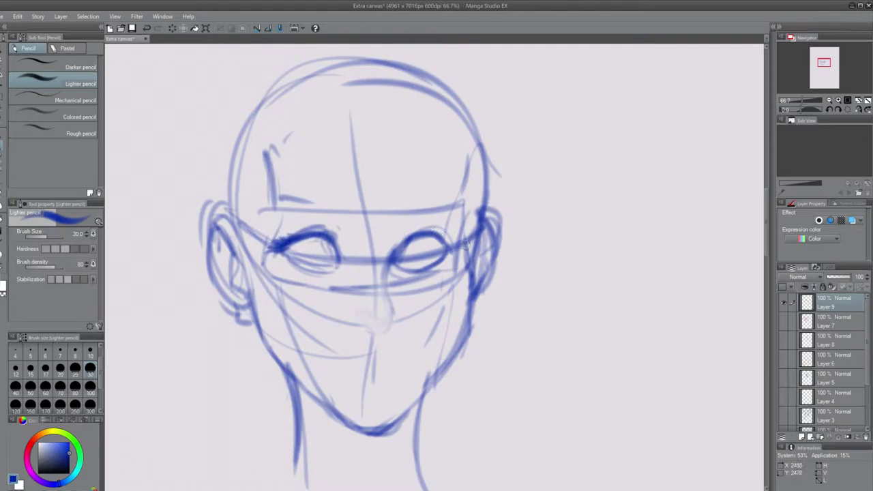
left_click_drag(440, 242, 457, 242)
key("ctrl+z")
key("ctrl+z")
key("ctrl+z")
key("ctrl+z")
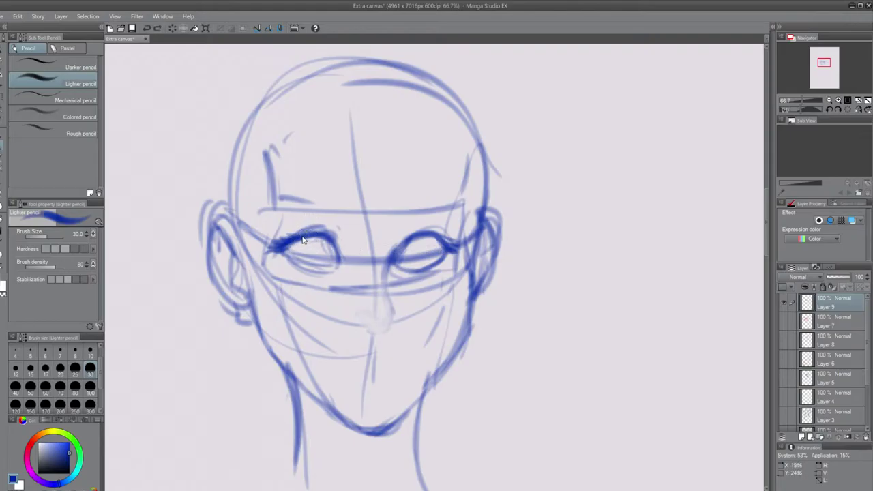
key("ctrl+z")
key("ctrl+z")
key("ctrl+z")
key("ctrl+z")
key("ctrl+z")
key("ctrl+z")
key("ctrl+z")
Step: Sketch a lower, half-closed lid line across both eyes and thicken it toward the outer corners
mouse_move(324, 249)
left_mouse_down()
mouse_move(271, 257)
mouse_move(308, 251)
mouse_move(276, 251)
mouse_move(301, 244)
mouse_move(294, 248)
mouse_move(333, 257)
left_mouse_up()
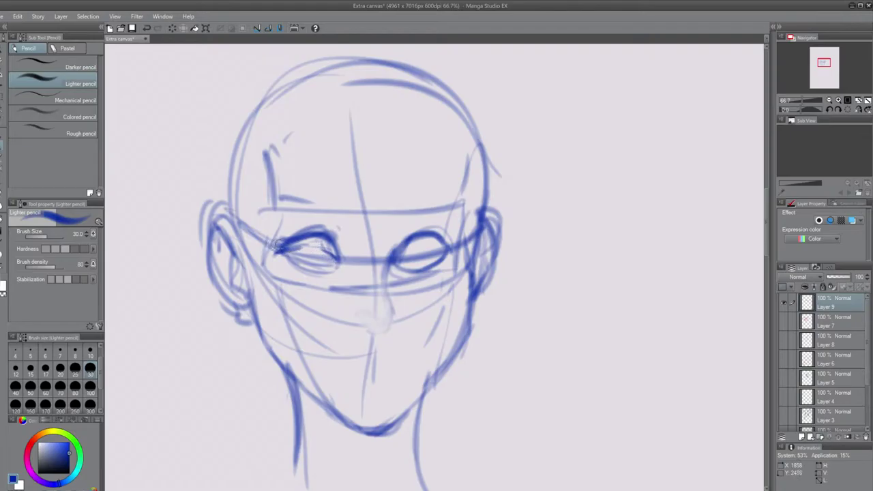
left_click_drag(277, 242, 294, 245)
left_click_drag(307, 244, 335, 257)
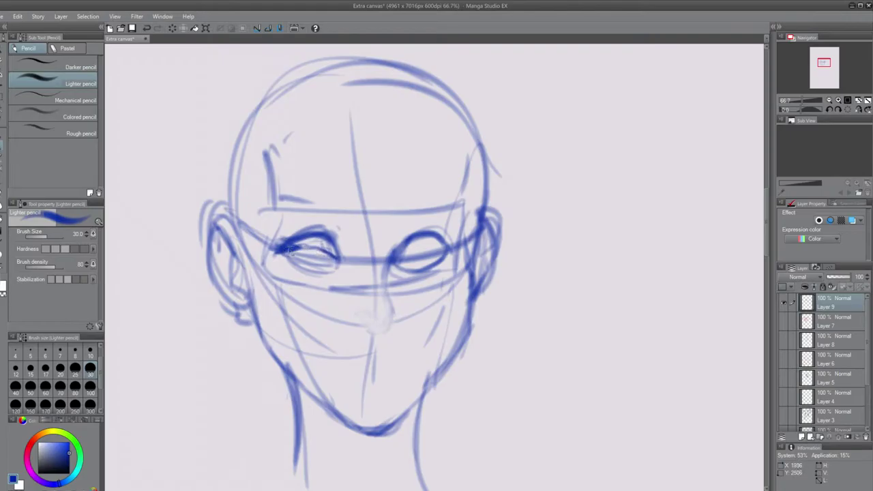
mouse_move(278, 255)
left_mouse_down()
mouse_move(314, 249)
mouse_move(290, 245)
mouse_move(304, 247)
mouse_move(296, 241)
mouse_move(319, 244)
left_mouse_up()
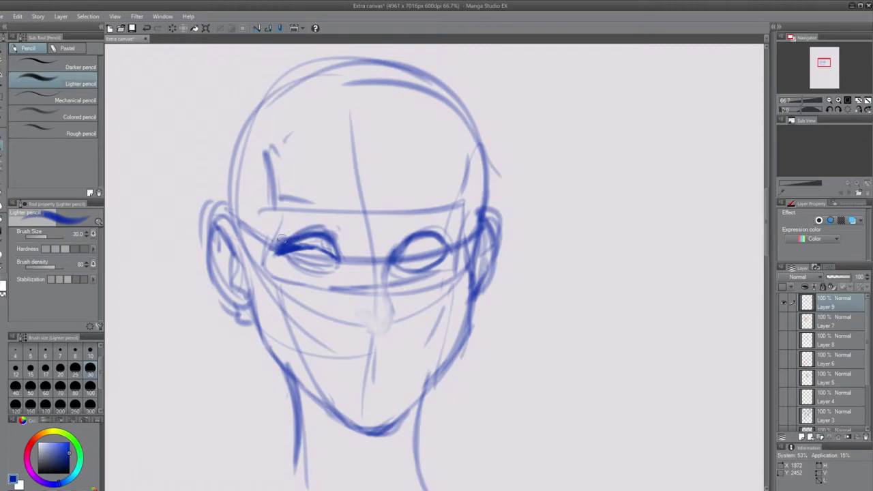
mouse_move(269, 248)
left_mouse_down()
mouse_move(291, 251)
mouse_move(292, 243)
left_mouse_up()
mouse_move(405, 253)
left_mouse_down()
mouse_move(443, 249)
mouse_move(397, 256)
mouse_move(456, 245)
left_mouse_up()
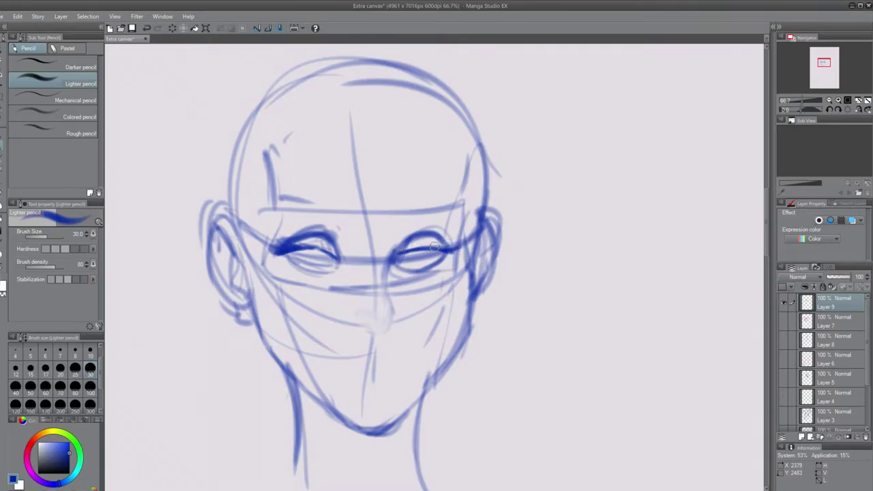
mouse_move(446, 236)
left_mouse_down()
mouse_move(429, 249)
mouse_move(443, 237)
mouse_move(453, 251)
mouse_move(421, 249)
mouse_move(455, 243)
mouse_move(429, 248)
mouse_move(450, 250)
mouse_move(438, 264)
mouse_move(448, 249)
left_mouse_up()
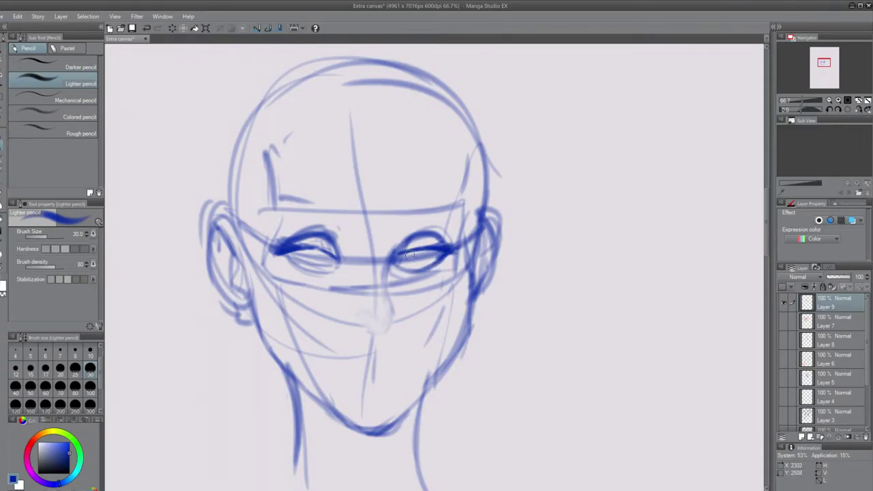
left_click_drag(400, 262, 411, 251)
Step: Sketch light brow-ridge strokes above the left eye and define both sides of the nose bridge between the eyes
left_click_drag(283, 216, 355, 229)
left_click_drag(390, 228, 390, 253)
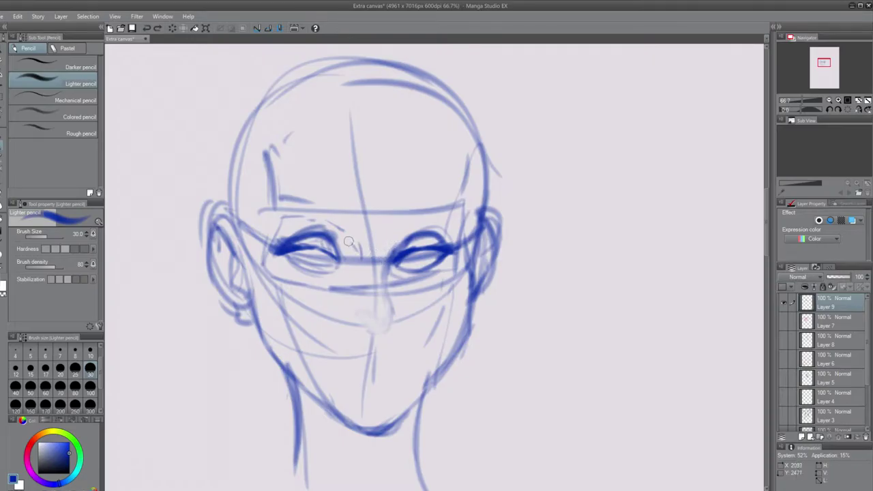
mouse_move(352, 241)
left_mouse_down()
mouse_move(366, 261)
mouse_move(391, 245)
mouse_move(386, 273)
left_mouse_up()
mouse_move(395, 238)
left_mouse_down()
mouse_move(381, 269)
mouse_move(352, 245)
mouse_move(366, 259)
mouse_move(392, 252)
mouse_move(384, 303)
left_mouse_up()
key("ctrl+z")
left_click_drag(385, 269, 387, 305)
left_click_drag(394, 238, 389, 254)
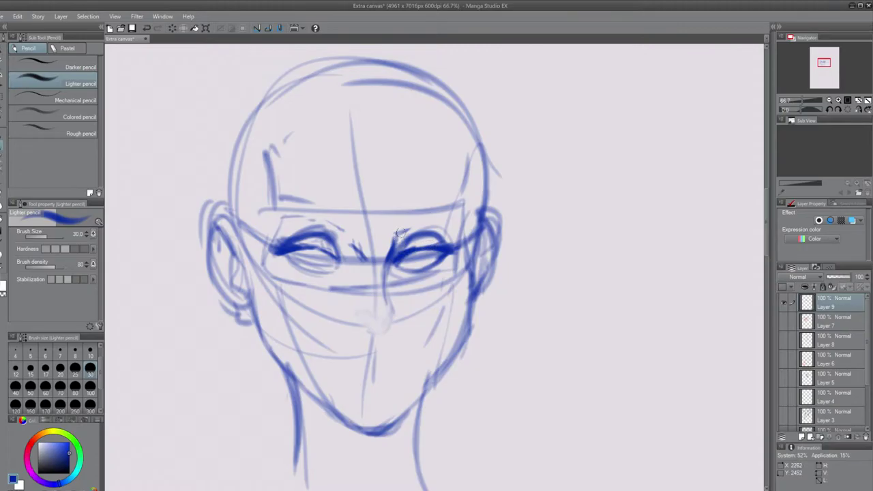
key("ctrl+z")
left_click_drag(350, 241, 354, 245)
Step: Draw both eyebrows as thick, dark tapered strokes just below the brow line
mouse_move(417, 222)
left_mouse_down()
mouse_move(392, 237)
mouse_move(422, 210)
mouse_move(397, 231)
mouse_move(455, 216)
left_mouse_up()
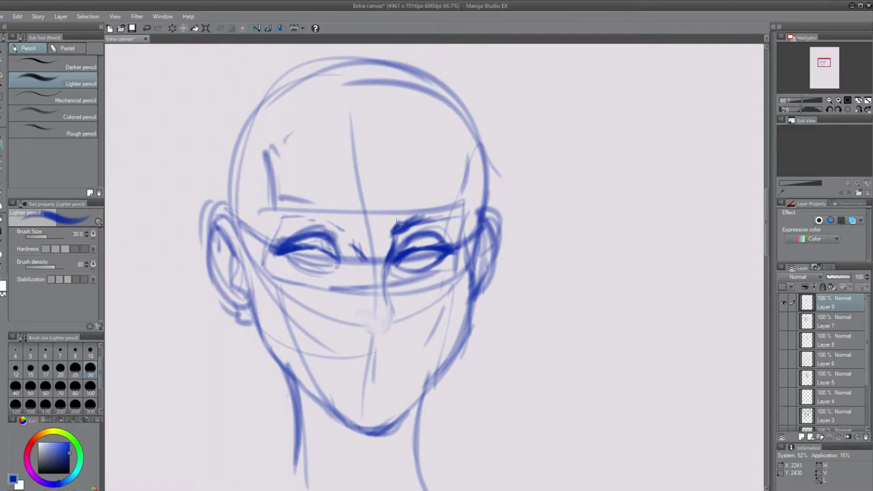
left_click_drag(410, 220, 447, 219)
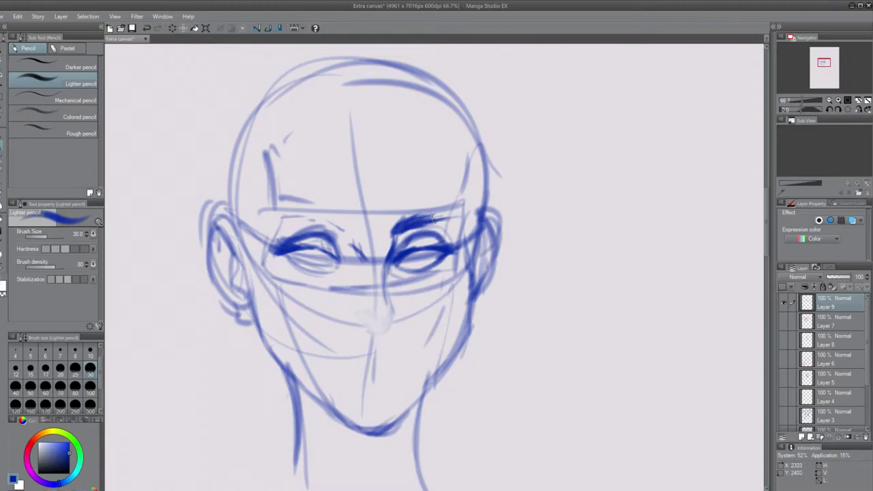
left_click_drag(434, 218, 453, 215)
mouse_move(396, 229)
left_mouse_down()
mouse_move(420, 215)
mouse_move(397, 221)
mouse_move(456, 212)
left_mouse_up()
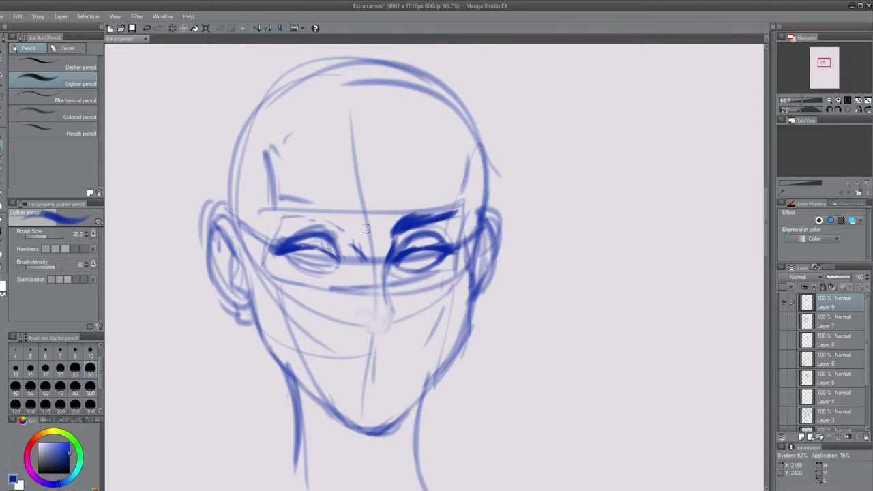
mouse_move(322, 219)
left_mouse_down()
mouse_move(341, 231)
mouse_move(302, 213)
mouse_move(344, 227)
mouse_move(296, 211)
mouse_move(292, 224)
mouse_move(272, 220)
mouse_move(319, 214)
mouse_move(325, 223)
mouse_move(263, 225)
mouse_move(330, 221)
mouse_move(295, 210)
mouse_move(288, 214)
mouse_move(345, 229)
mouse_move(325, 216)
mouse_move(339, 227)
mouse_move(317, 218)
mouse_move(269, 224)
left_mouse_up()
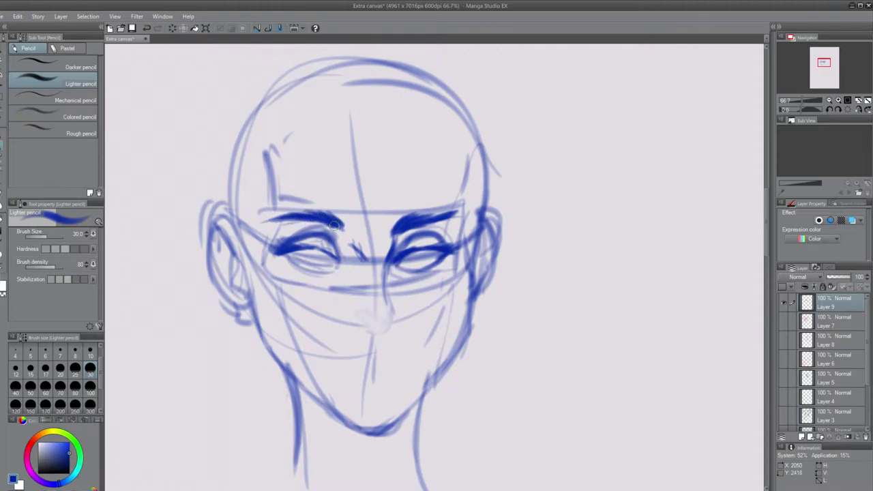
left_click_drag(334, 225, 293, 218)
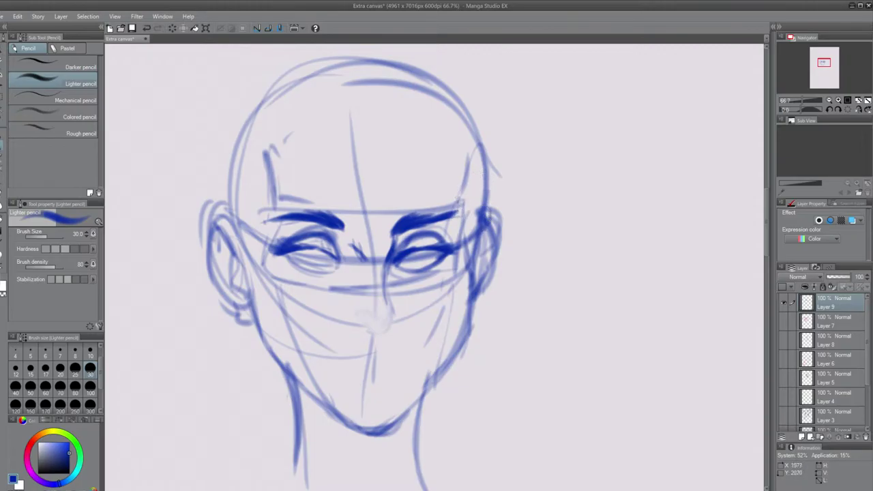
Step: Mark the left side of the head above the ear and darken the right jaw contour from the ear toward the chin
mouse_move(236, 222)
left_mouse_down()
mouse_move(226, 160)
mouse_move(225, 191)
left_mouse_up()
left_click_drag(230, 159, 228, 140)
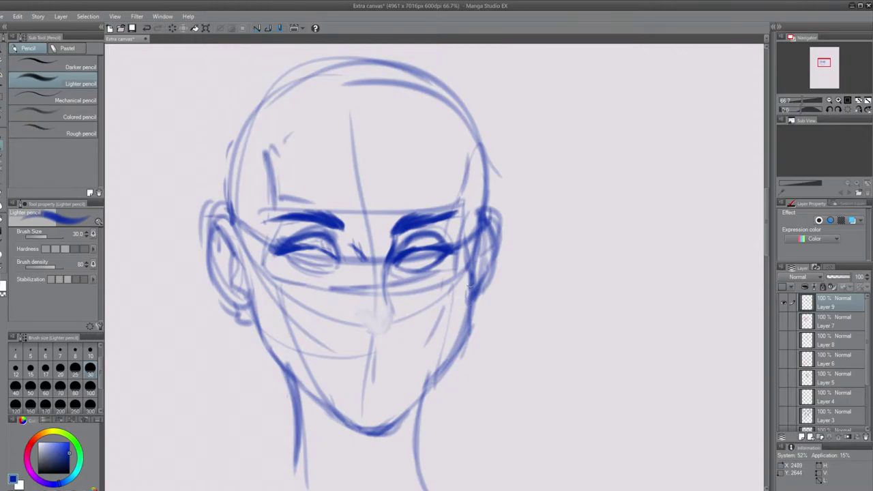
mouse_move(471, 285)
left_mouse_down()
mouse_move(466, 329)
mouse_move(467, 289)
mouse_move(448, 363)
left_mouse_up()
left_click_drag(466, 320, 434, 389)
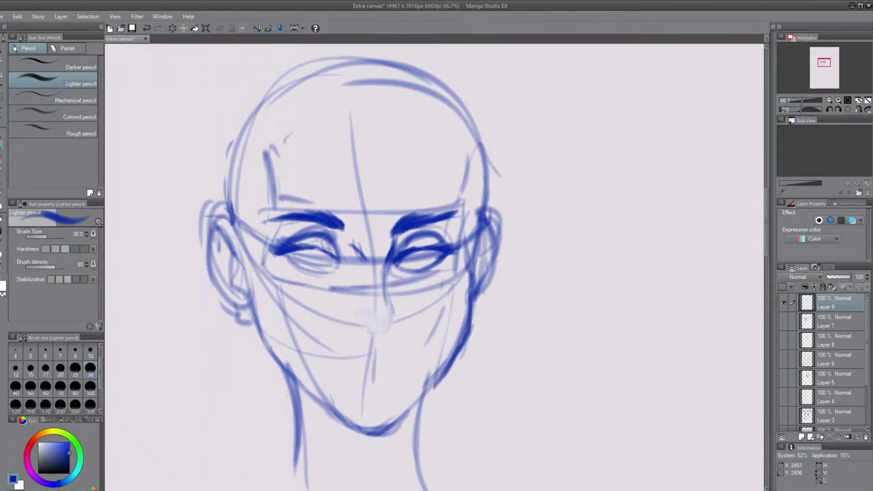
left_click_drag(470, 296, 440, 379)
left_click_drag(464, 337, 412, 412)
left_click_drag(450, 366, 401, 421)
key("ctrl+z")
key("ctrl+z")
left_click_drag(473, 285, 455, 351)
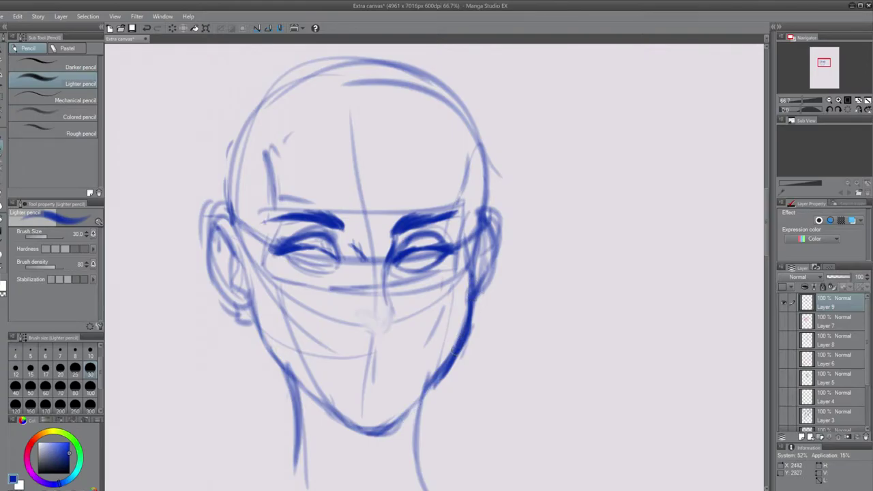
mouse_move(473, 269)
left_mouse_down()
mouse_move(463, 337)
mouse_move(410, 413)
left_mouse_up()
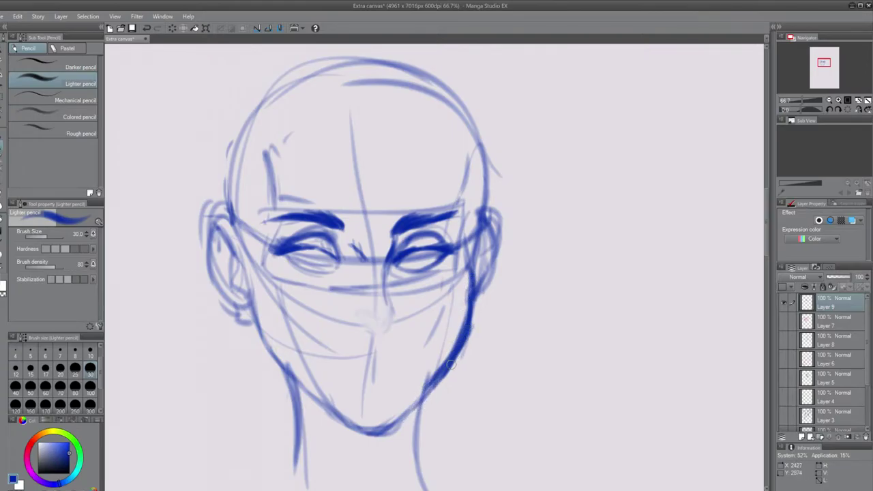
left_click_drag(451, 365, 408, 419)
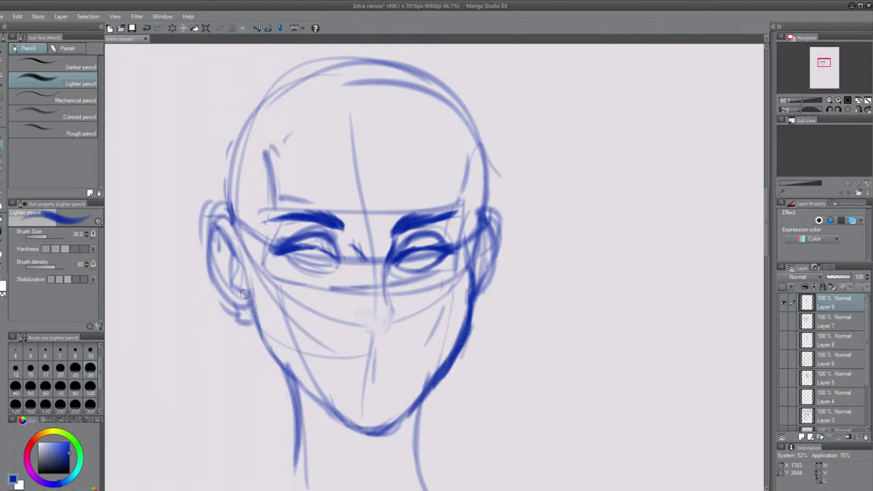
Step: Darken the left jaw contour from the ear around the chin, and define the left earlobe
mouse_move(244, 294)
left_mouse_down()
mouse_move(273, 354)
mouse_move(351, 425)
left_mouse_up()
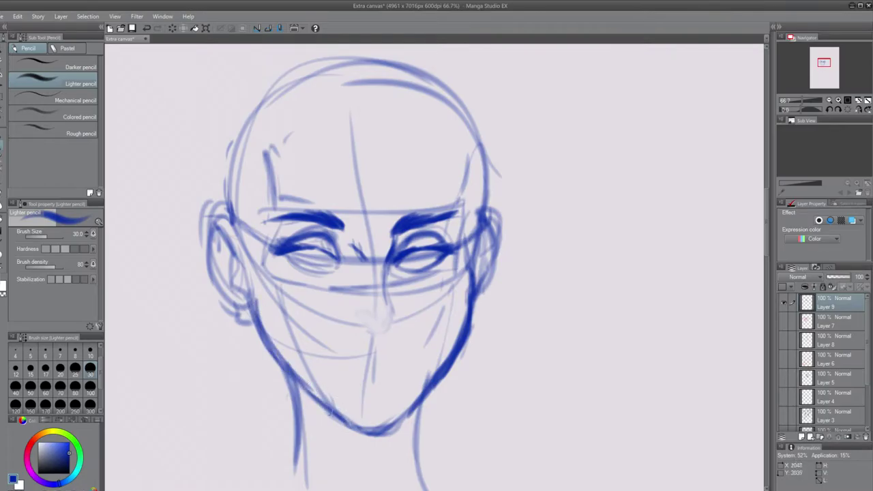
mouse_move(304, 387)
left_mouse_down()
mouse_move(359, 432)
mouse_move(381, 437)
mouse_move(411, 408)
left_mouse_up()
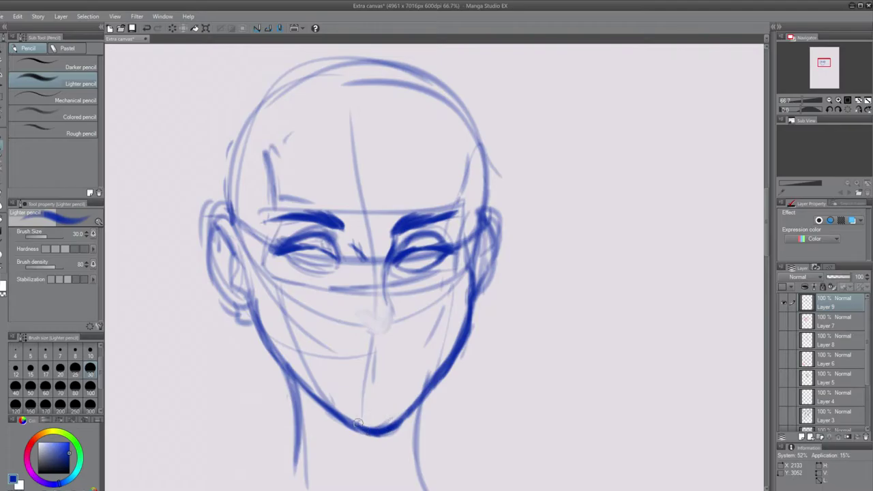
left_click_drag(358, 422, 391, 434)
mouse_move(338, 412)
left_mouse_down()
mouse_move(375, 436)
mouse_move(363, 426)
mouse_move(407, 413)
mouse_move(413, 398)
left_mouse_up()
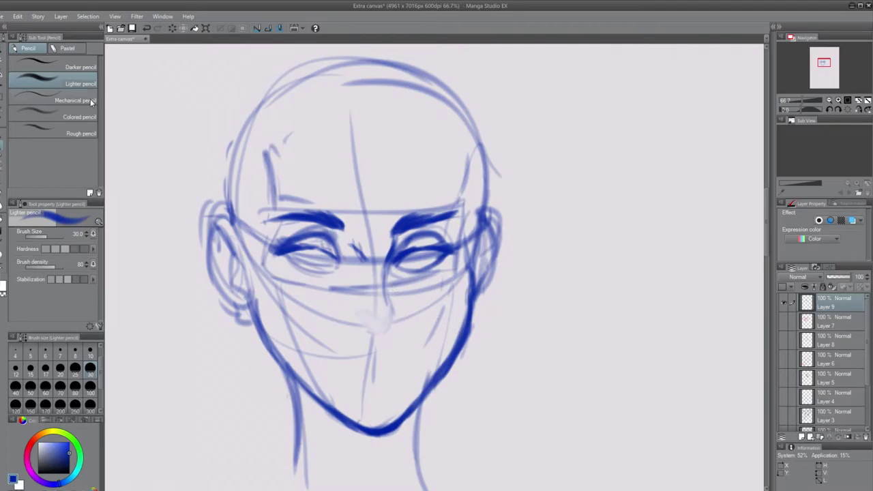
mouse_move(252, 306)
left_mouse_down()
mouse_move(268, 348)
mouse_move(296, 380)
left_mouse_up()
left_click_drag(268, 345, 308, 394)
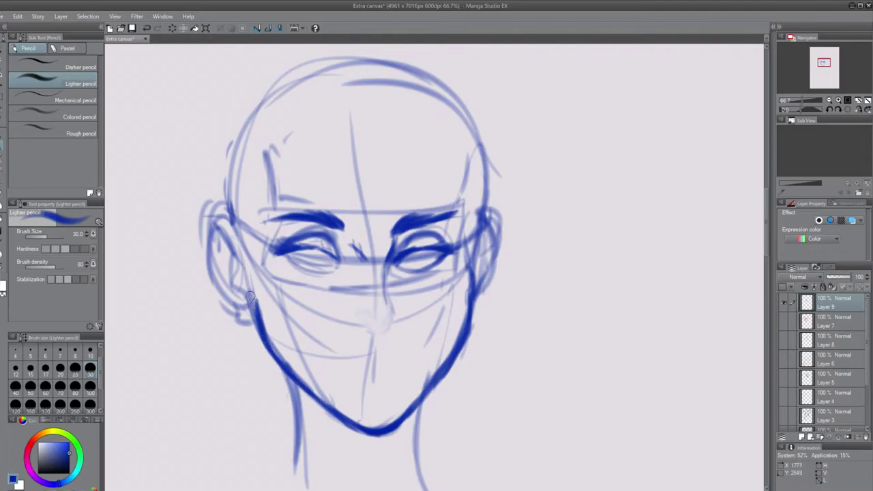
mouse_move(256, 336)
left_mouse_down()
mouse_move(229, 317)
mouse_move(254, 319)
left_mouse_up()
Step: Draw the nose with a curved bridge line on the right, a rounded tip and the left nostril wing
left_click_drag(390, 259, 390, 311)
left_click_drag(384, 276, 390, 314)
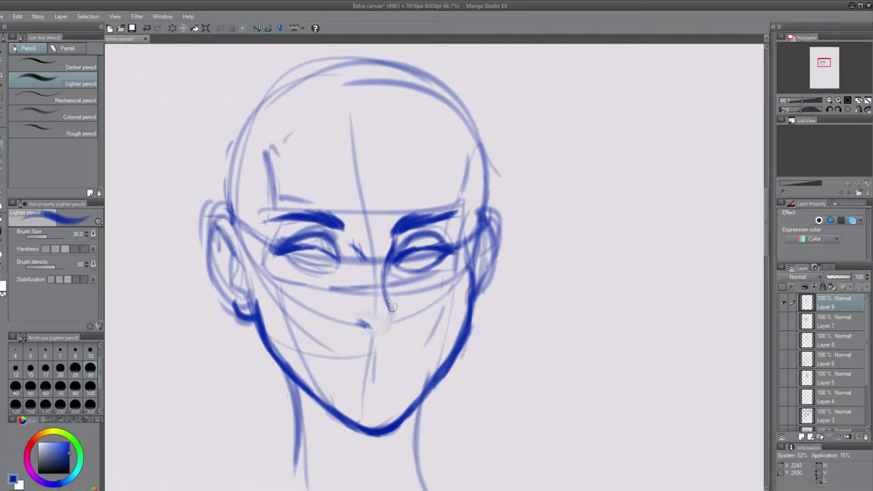
left_click_drag(397, 315, 384, 331)
left_click_drag(355, 326, 387, 332)
key("ctrl+z")
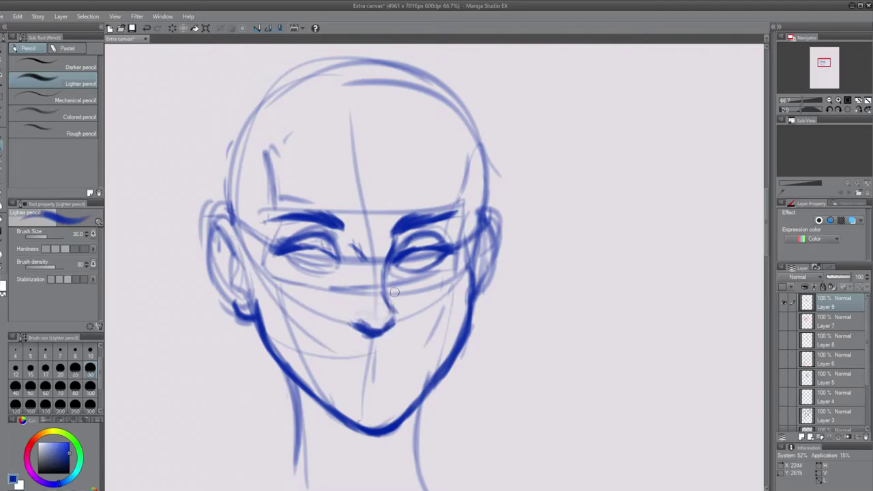
left_click_drag(387, 295, 393, 321)
mouse_move(374, 258)
left_mouse_down()
mouse_move(378, 329)
mouse_move(352, 318)
mouse_move(384, 331)
mouse_move(399, 317)
mouse_move(392, 305)
mouse_move(394, 326)
mouse_move(383, 329)
left_mouse_up()
key("ctrl+z")
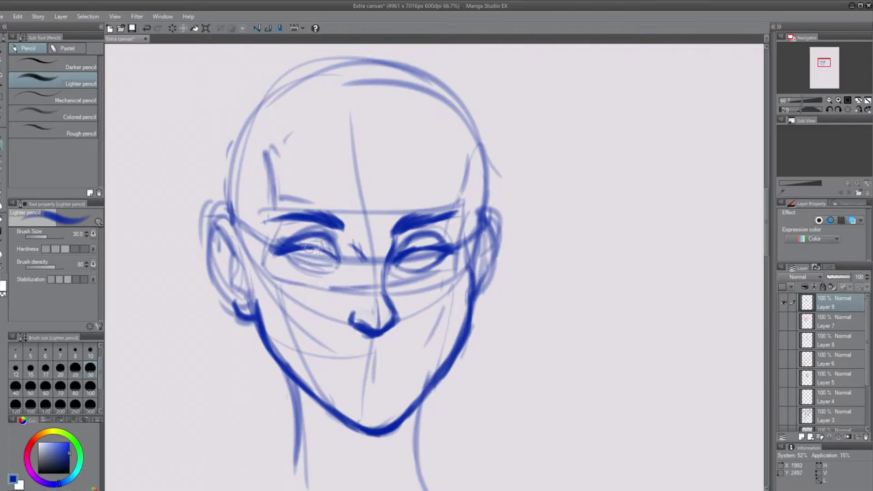
Step: Darken the lower lids of both eyes and close them at the inner corners
left_click_drag(309, 248, 337, 260)
left_click_drag(306, 267, 336, 263)
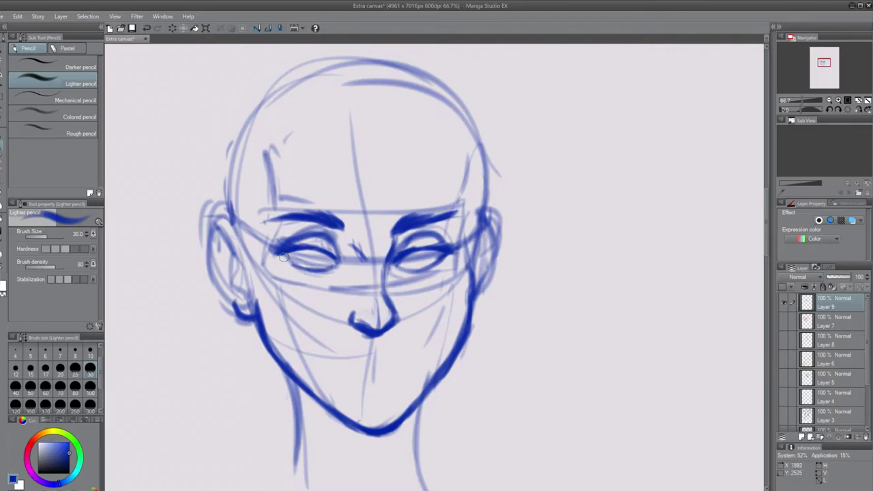
left_click_drag(283, 256, 306, 268)
left_click_drag(394, 264, 434, 265)
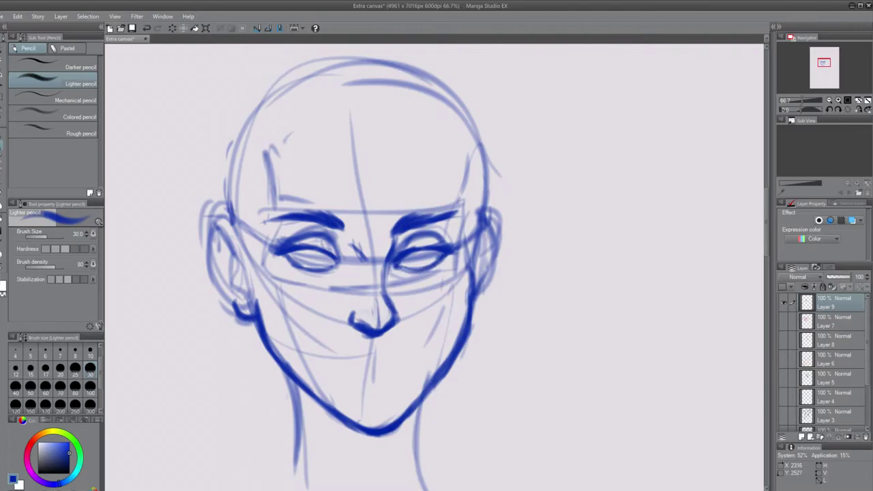
mouse_move(335, 257)
left_mouse_down()
mouse_move(329, 268)
mouse_move(338, 265)
mouse_move(307, 272)
mouse_move(321, 271)
mouse_move(316, 261)
left_mouse_up()
Step: Draw the right cheekbone contour in front of the ear and join it to the jaw line
left_click_drag(469, 295, 464, 292)
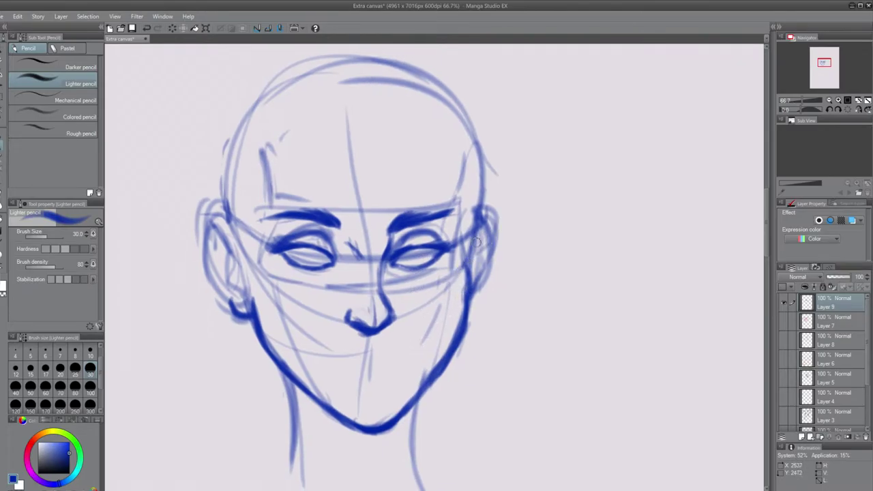
left_click_drag(479, 223, 464, 273)
key("ctrl+z")
left_click_drag(477, 229, 468, 296)
left_click_drag(461, 264, 463, 317)
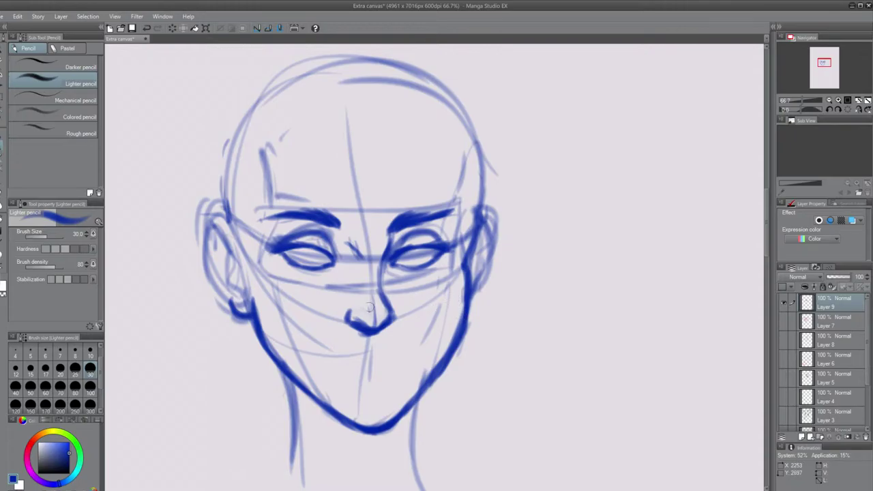
Step: Draw the mouth below the nose, with an arched upper lip, a dark parting line and a short shaded lower lip
left_click_drag(375, 344, 391, 305)
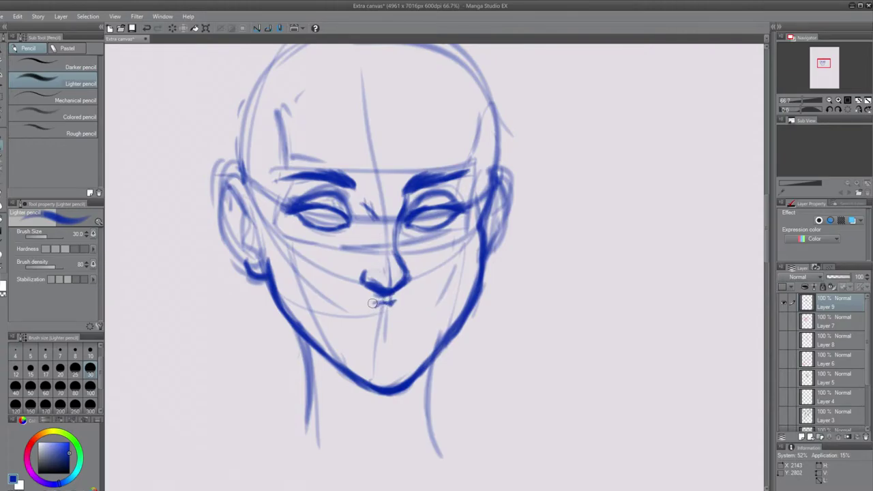
left_click_drag(373, 304, 365, 316)
mouse_move(373, 308)
left_mouse_down()
mouse_move(361, 319)
mouse_move(409, 314)
left_mouse_up()
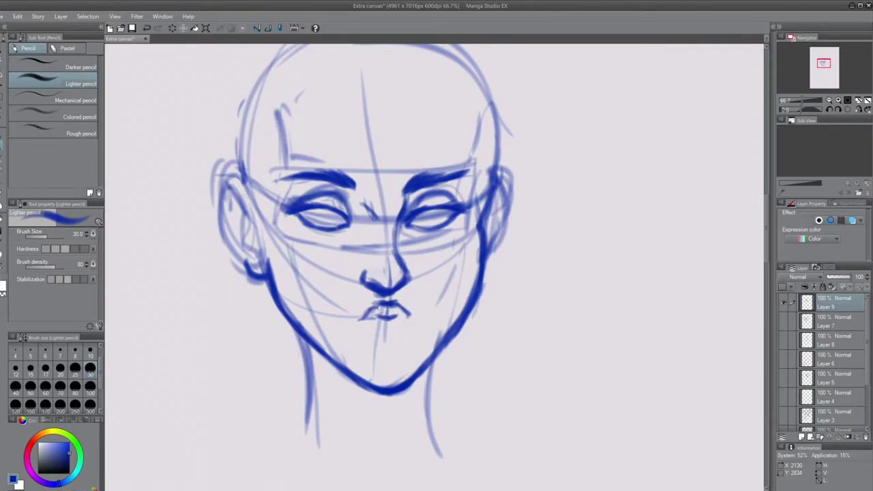
mouse_move(374, 306)
left_mouse_down()
mouse_move(356, 318)
mouse_move(407, 315)
mouse_move(395, 307)
mouse_move(411, 314)
mouse_move(350, 318)
mouse_move(404, 324)
mouse_move(390, 309)
mouse_move(412, 316)
left_mouse_up()
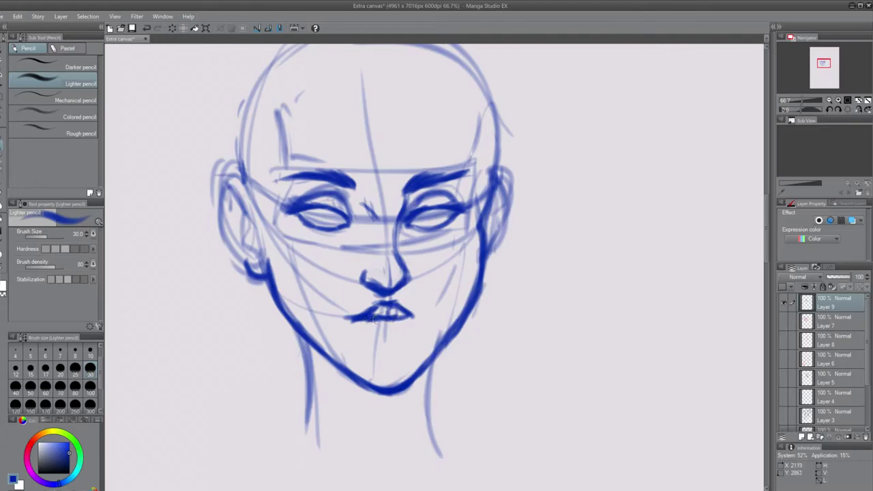
left_click_drag(363, 321, 414, 313)
mouse_move(367, 331)
left_mouse_down()
mouse_move(399, 341)
mouse_move(373, 338)
mouse_move(389, 331)
mouse_move(376, 342)
mouse_move(365, 336)
mouse_move(381, 330)
mouse_move(395, 335)
mouse_move(378, 342)
mouse_move(374, 336)
mouse_move(387, 332)
mouse_move(392, 343)
mouse_move(389, 322)
mouse_move(373, 337)
mouse_move(359, 329)
mouse_move(393, 344)
mouse_move(418, 314)
mouse_move(347, 318)
mouse_move(422, 314)
left_mouse_up()
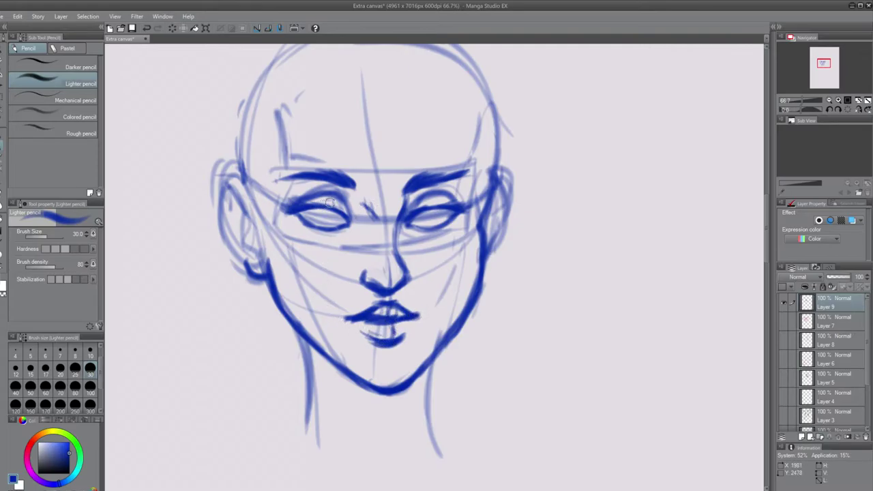
Step: Draw the irises with dark pupils in both eyes, tucked under the upper lids
left_click_drag(315, 214, 326, 214)
mouse_move(413, 216)
left_mouse_down()
mouse_move(429, 217)
mouse_move(414, 207)
left_mouse_up()
left_click_drag(318, 215, 328, 209)
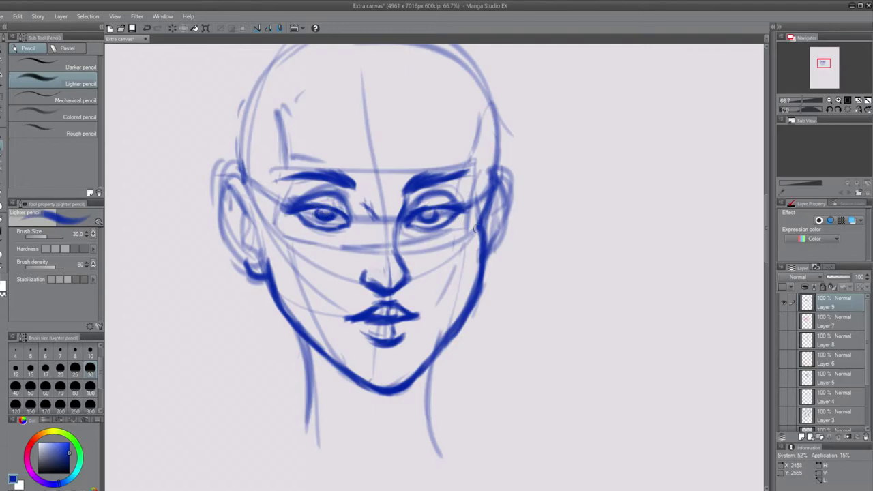
mouse_move(430, 220)
left_mouse_down()
mouse_move(418, 216)
mouse_move(429, 214)
left_mouse_up()
mouse_move(323, 215)
left_mouse_down()
mouse_move(295, 213)
mouse_move(337, 214)
left_mouse_up()
Step: Reinforce the right face contour from the temple past the ear down to the cheek
scroll(311, 89, "up", 2)
scroll(395, 167, "down", 2)
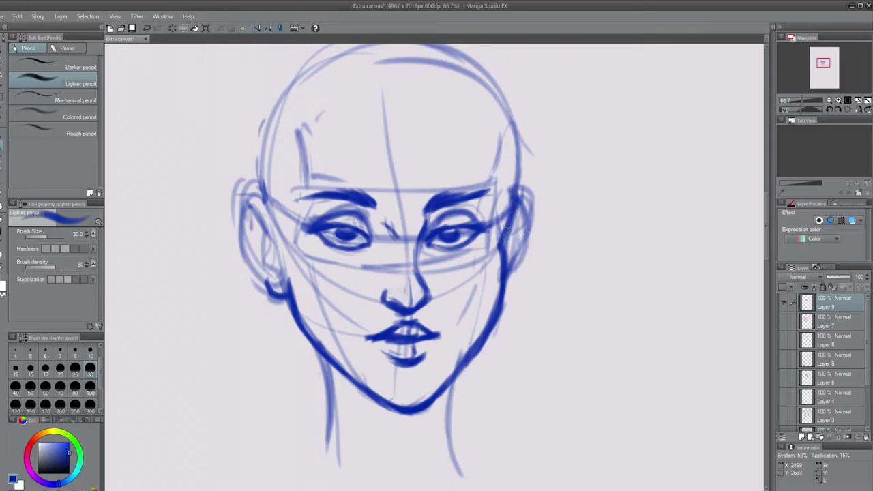
mouse_move(518, 209)
left_mouse_down()
mouse_move(497, 241)
mouse_move(510, 222)
mouse_move(497, 307)
left_mouse_up()
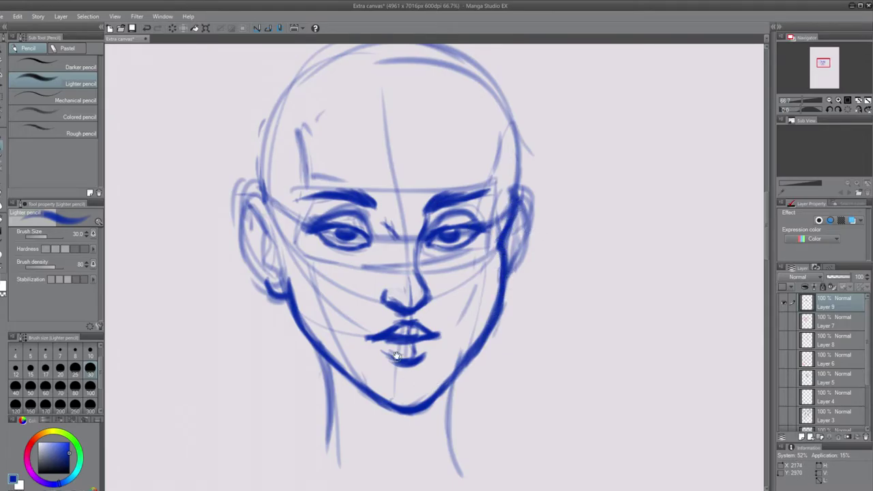
Step: Draw and darken both sides of the neck, running down from the jaw line
left_click_drag(396, 356, 355, 303)
left_click_drag(279, 301, 284, 399)
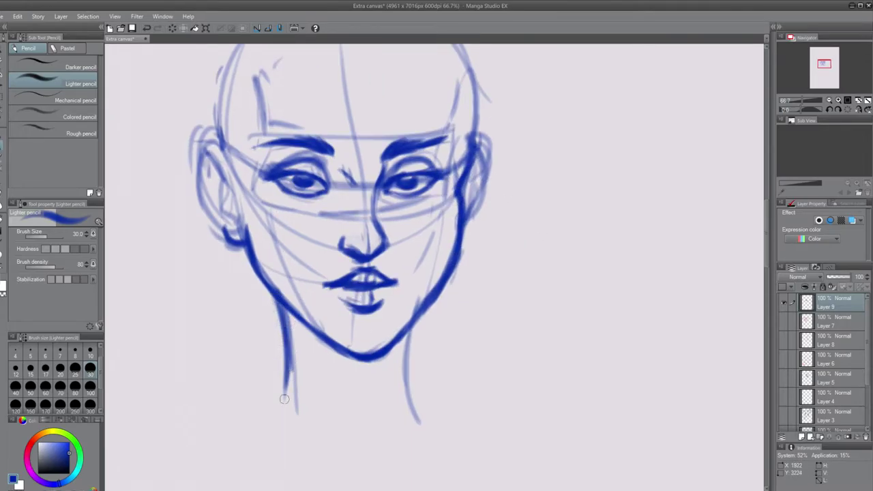
left_click_drag(414, 319, 407, 398)
left_click_drag(288, 305, 293, 376)
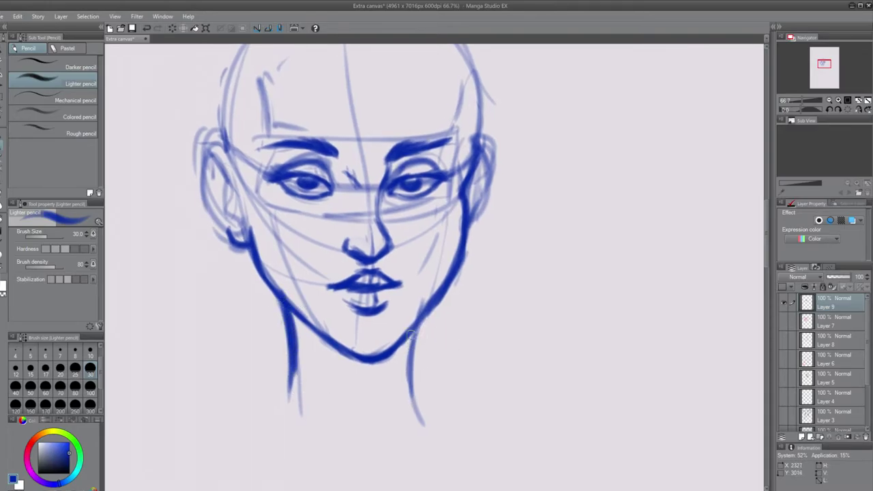
left_click_drag(413, 322, 422, 388)
Step: Add a few light fringe strokes on the forehead above the left brow
left_click_drag(354, 247, 373, 311)
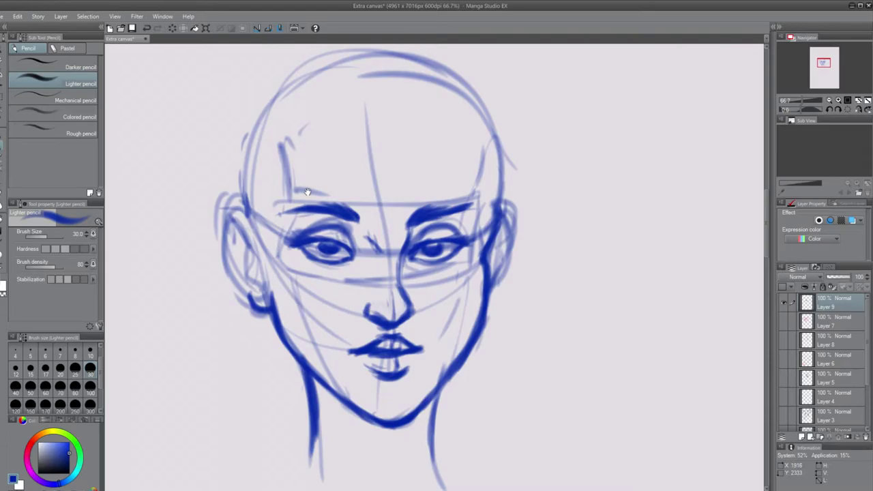
left_click_drag(308, 192, 309, 232)
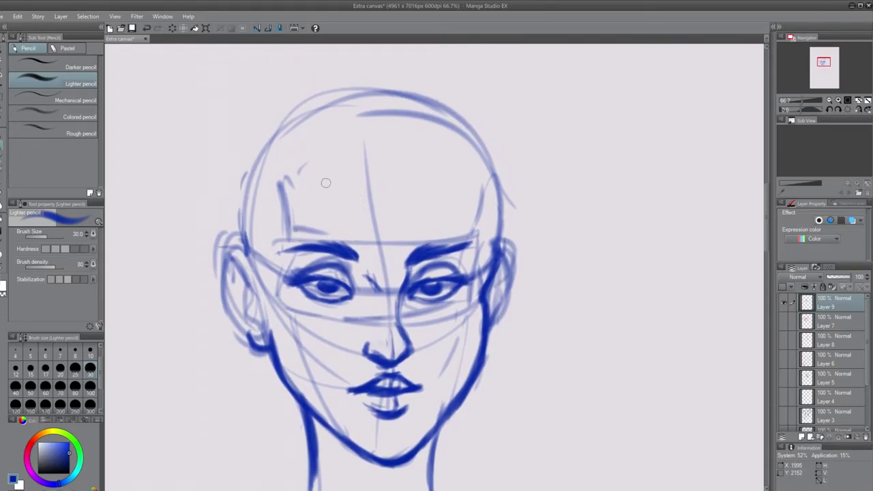
left_click_drag(326, 191, 324, 212)
mouse_move(292, 179)
left_mouse_down()
mouse_move(295, 224)
mouse_move(333, 231)
left_mouse_up()
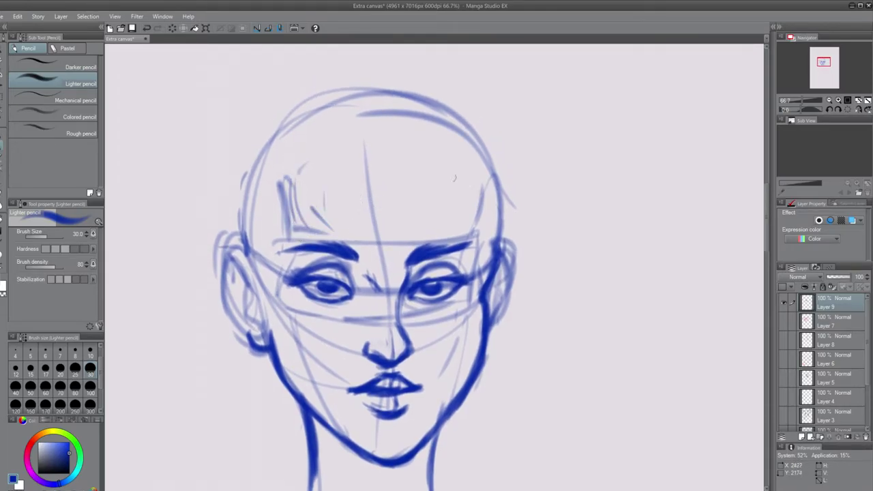
left_click_drag(466, 176, 447, 237)
key("ctrl+z")
Step: Draw the hair's outer contour on the left side, curving from the crown down to the top of the ear
mouse_move(355, 92)
left_mouse_down()
mouse_move(296, 113)
mouse_move(248, 167)
left_mouse_up()
mouse_move(284, 123)
left_mouse_down()
mouse_move(236, 174)
mouse_move(241, 167)
mouse_move(230, 219)
left_mouse_up()
left_click_drag(237, 172, 228, 207)
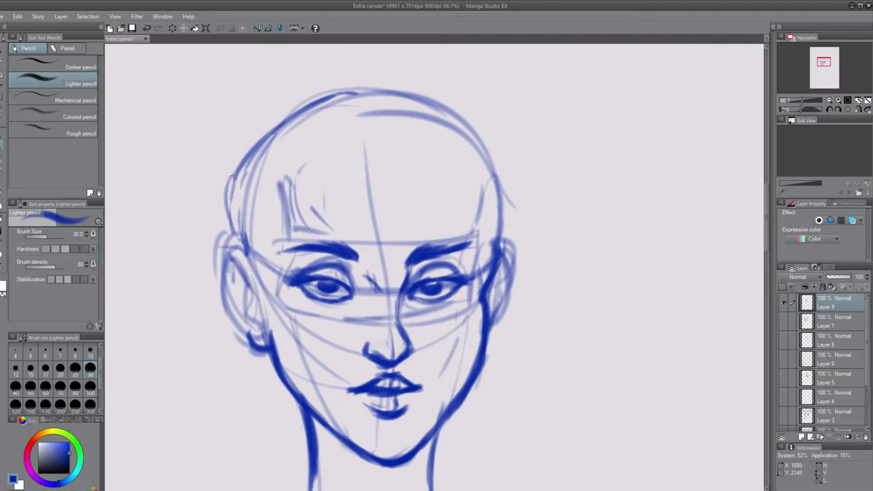
mouse_move(233, 176)
left_mouse_down()
mouse_move(227, 232)
mouse_move(230, 203)
left_mouse_up()
mouse_move(347, 89)
left_mouse_down()
mouse_move(297, 107)
mouse_move(259, 138)
mouse_move(228, 184)
mouse_move(232, 229)
left_mouse_up()
left_click_drag(228, 191, 239, 252)
key("ctrl+z")
key("ctrl+z")
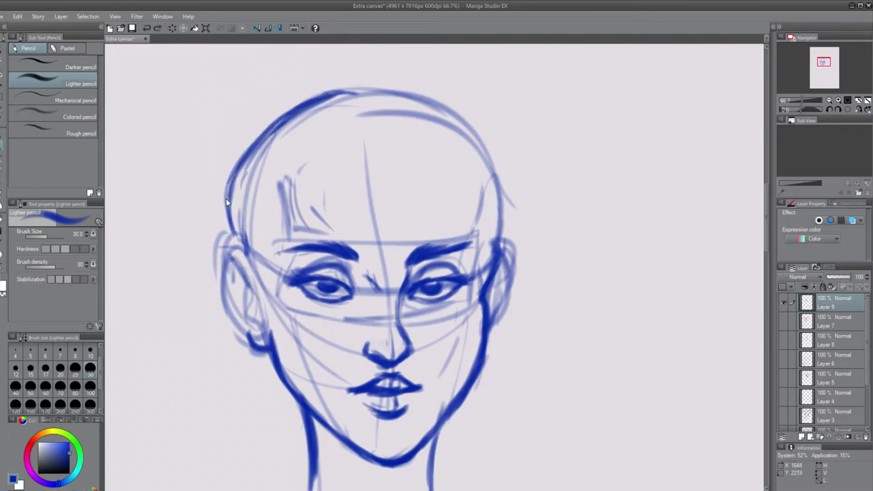
left_click_drag(236, 176, 232, 239)
mouse_move(228, 198)
left_mouse_down()
mouse_move(225, 240)
mouse_move(236, 244)
left_mouse_up()
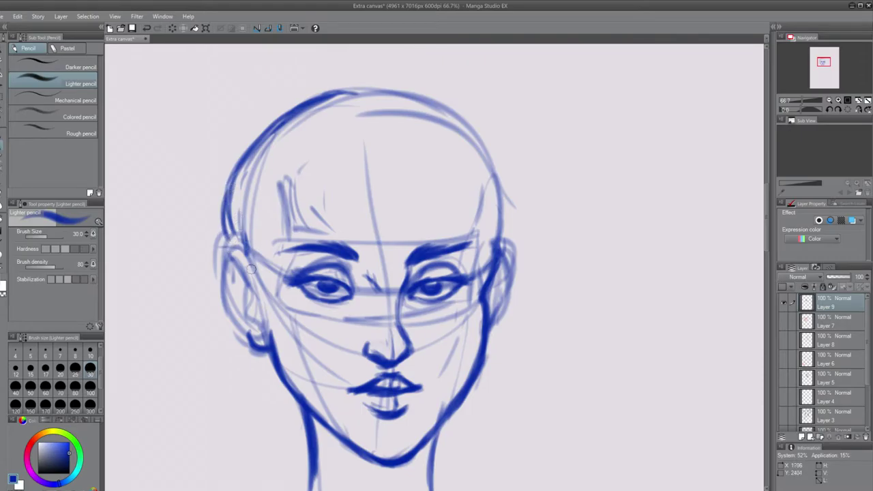
mouse_move(238, 213)
left_mouse_down()
mouse_move(271, 298)
mouse_move(238, 244)
left_mouse_up()
Step: Sketch hair strands at the left temple, down past the ear, and start the fringe edge over the left brow
mouse_move(288, 182)
left_mouse_down()
mouse_move(293, 199)
mouse_move(273, 284)
left_mouse_up()
left_click_drag(263, 250, 276, 307)
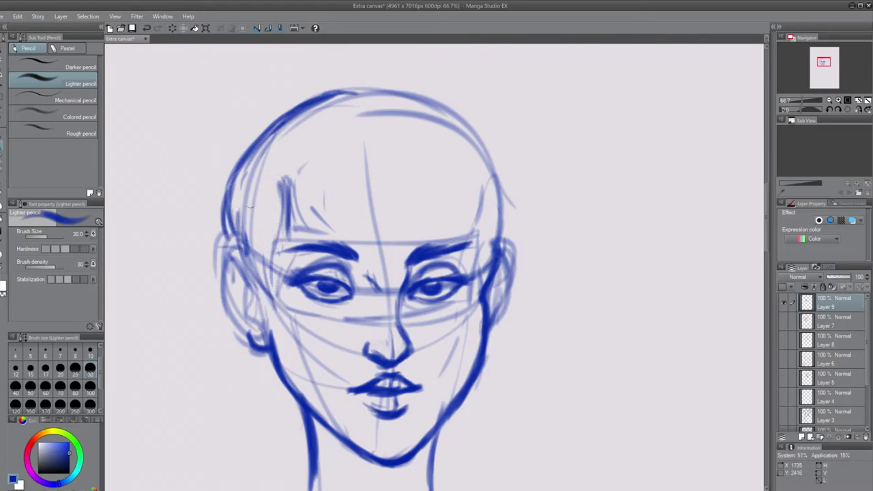
mouse_move(250, 194)
left_mouse_down()
mouse_move(287, 304)
mouse_move(237, 230)
left_mouse_up()
left_click_drag(333, 229, 294, 182)
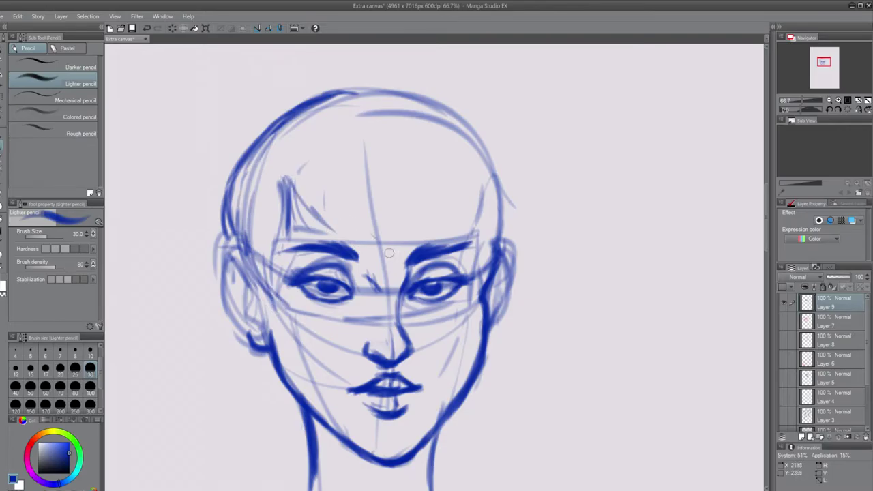
Step: Block in the fringe with strokes converging to a point between the brows and sweeping down from the right temple
left_click_drag(360, 206, 378, 277)
left_click_drag(391, 246, 394, 266)
left_click_drag(474, 195, 452, 248)
left_click_drag(477, 176, 469, 198)
mouse_move(483, 204)
left_mouse_down()
mouse_move(456, 234)
mouse_move(431, 230)
left_mouse_up()
mouse_move(297, 190)
left_mouse_down()
mouse_move(361, 252)
mouse_move(375, 281)
left_mouse_up()
Step: Add more strands to the centre and right of the fringe, following its sweep toward the nose bridge
left_click_drag(391, 208, 384, 278)
mouse_move(416, 208)
left_mouse_down()
mouse_move(372, 281)
mouse_move(394, 258)
left_mouse_up()
left_click_drag(447, 192, 428, 232)
left_click_drag(481, 163, 437, 236)
mouse_move(479, 193)
left_mouse_down()
mouse_move(471, 243)
mouse_move(446, 244)
left_mouse_up()
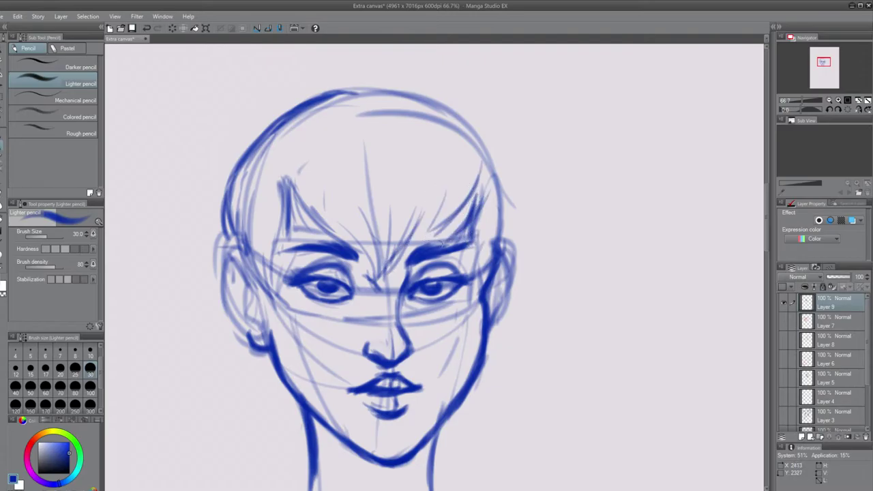
left_click_drag(471, 209, 404, 253)
left_click_drag(424, 216, 393, 259)
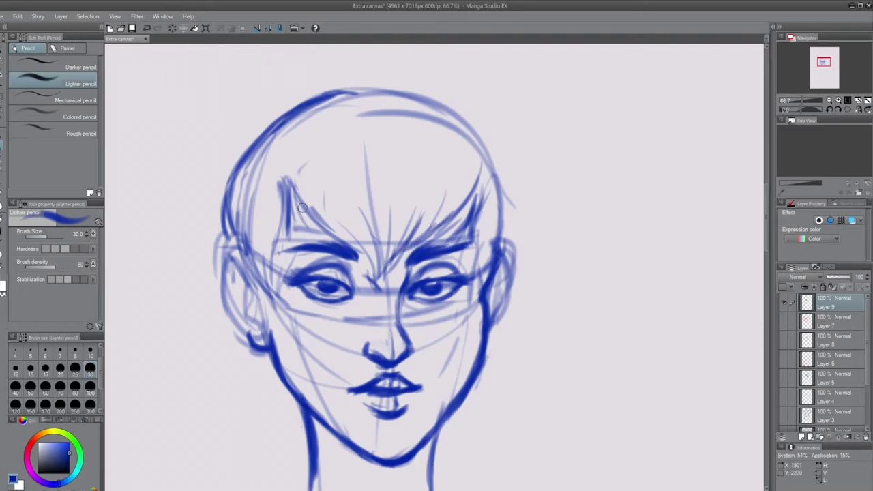
left_click_drag(373, 216, 382, 285)
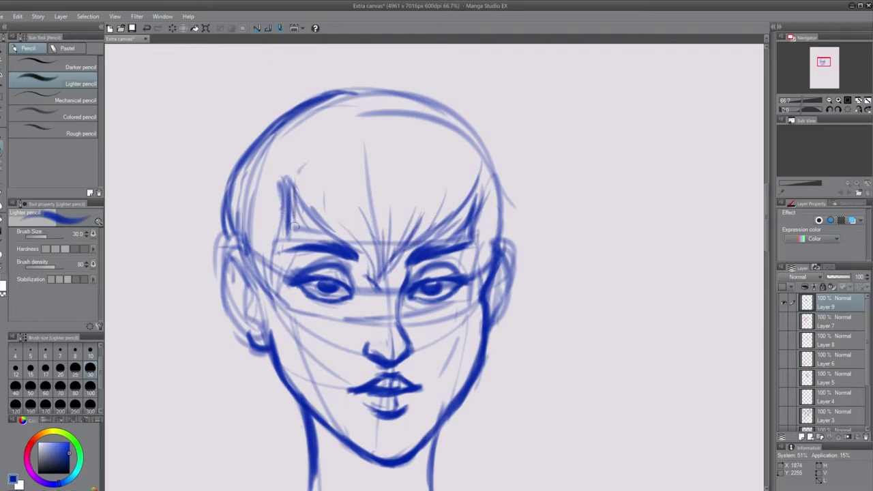
Step: Shade the hair at the left of the crown and draw a pointed sidelock in front of the left ear
mouse_move(345, 95)
left_mouse_down()
mouse_move(295, 144)
mouse_move(328, 100)
mouse_move(296, 135)
mouse_move(322, 97)
mouse_move(260, 155)
left_mouse_up()
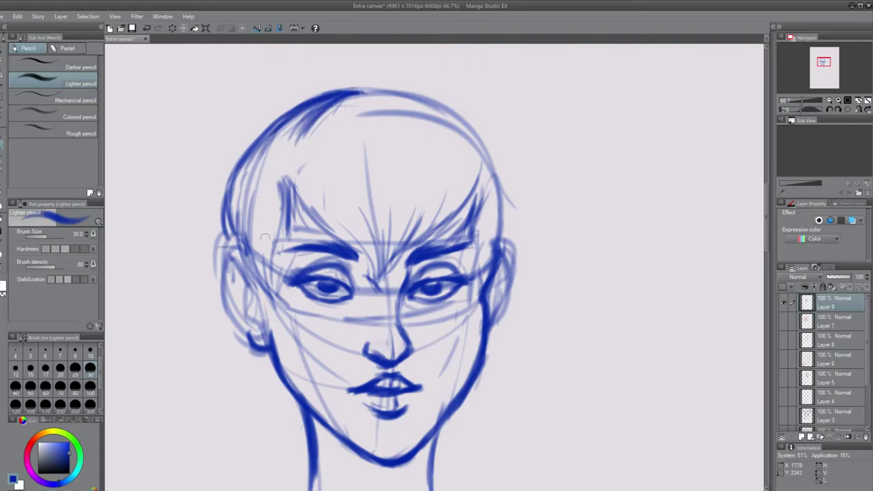
left_click_drag(279, 262, 290, 296)
left_click_drag(260, 239, 283, 313)
left_click_drag(248, 210, 284, 311)
mouse_move(253, 193)
left_mouse_down()
mouse_move(259, 279)
mouse_move(276, 302)
left_mouse_up()
mouse_move(249, 203)
left_mouse_down()
mouse_move(247, 230)
mouse_move(290, 310)
left_mouse_up()
left_click_drag(276, 177, 275, 285)
left_click_drag(273, 179, 287, 307)
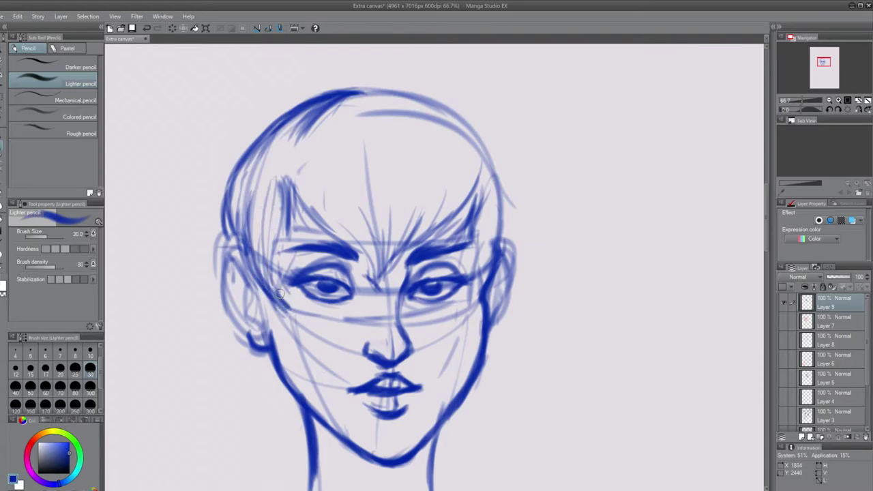
Step: Draw curved strands from the upper left of the hair down into the left edge of the fringe
left_click_drag(296, 144, 301, 201)
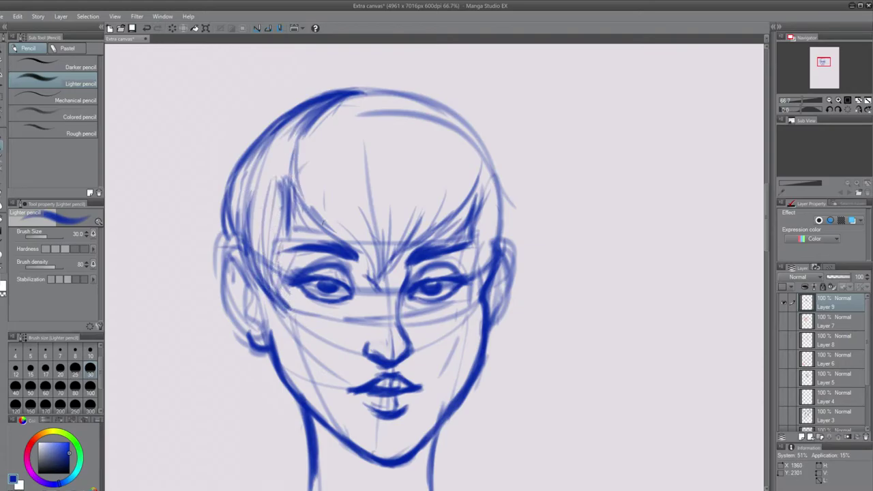
left_click_drag(303, 140, 317, 219)
left_click_drag(295, 161, 308, 220)
mouse_move(293, 164)
left_mouse_down()
mouse_move(301, 203)
mouse_move(331, 233)
left_mouse_up()
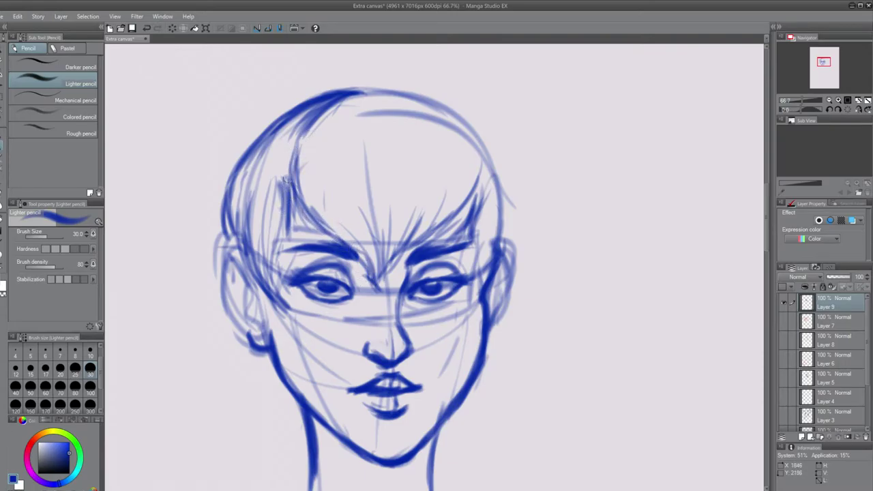
Step: Thicken the left sidelock with overlapping strands that taper beside the outer corner of the eye
mouse_move(298, 183)
left_mouse_down()
mouse_move(275, 251)
mouse_move(295, 311)
left_mouse_up()
mouse_move(268, 239)
left_mouse_down()
mouse_move(270, 273)
mouse_move(300, 318)
left_mouse_up()
left_click_drag(266, 260, 296, 319)
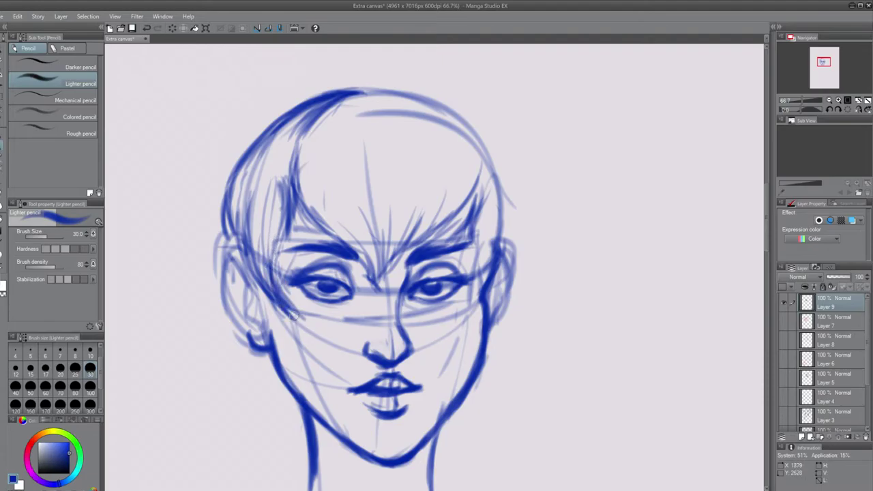
mouse_move(270, 224)
left_mouse_down()
mouse_move(291, 297)
mouse_move(279, 270)
left_mouse_up()
left_click_drag(242, 208, 262, 277)
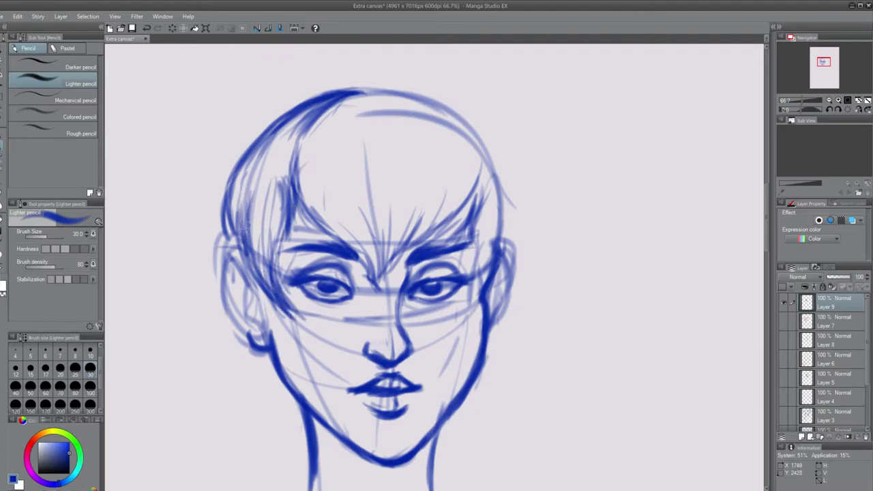
left_click_drag(251, 238, 282, 294)
Step: Draw the right sidelock in front of the ear and outline the hair's right side up to the crown
left_click_drag(423, 216, 394, 219)
mouse_move(445, 259)
left_mouse_down()
mouse_move(446, 298)
mouse_move(451, 252)
mouse_move(436, 325)
left_mouse_up()
left_click_drag(462, 230, 458, 287)
left_click_drag(461, 175, 473, 219)
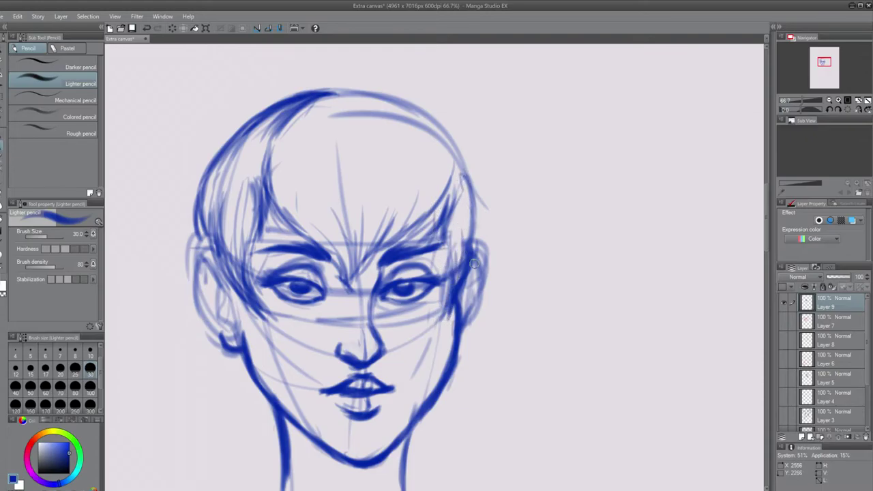
left_click_drag(468, 258, 478, 280)
mouse_move(459, 162)
left_mouse_down()
mouse_move(479, 244)
mouse_move(444, 138)
mouse_move(449, 147)
mouse_move(338, 95)
left_mouse_up()
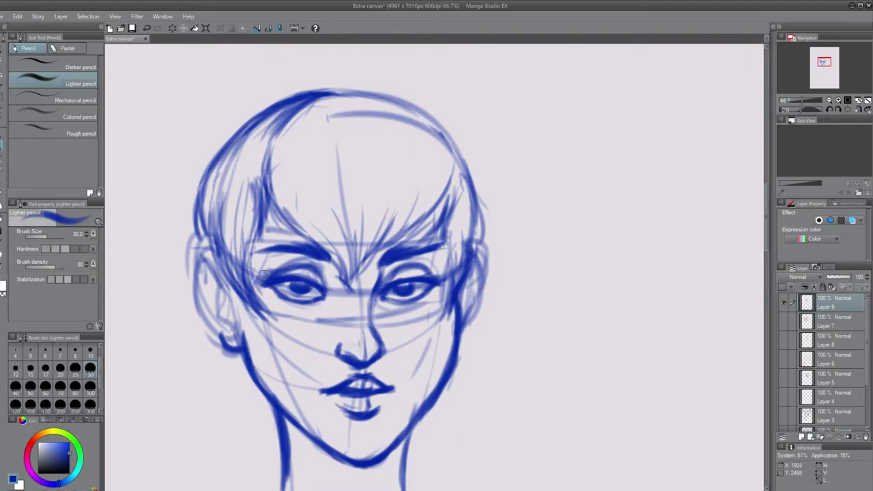
Step: Reinforce the hair's right outer contour from the crown down to the ear
scroll(383, 260, "down", 2)
scroll(423, 276, "up", 1)
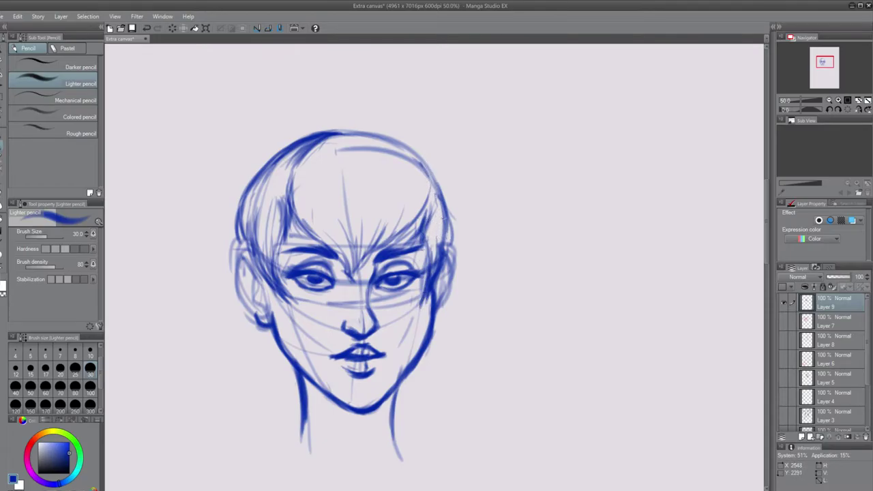
left_click_drag(444, 217, 448, 251)
left_click_drag(419, 155, 454, 225)
key("ctrl+z")
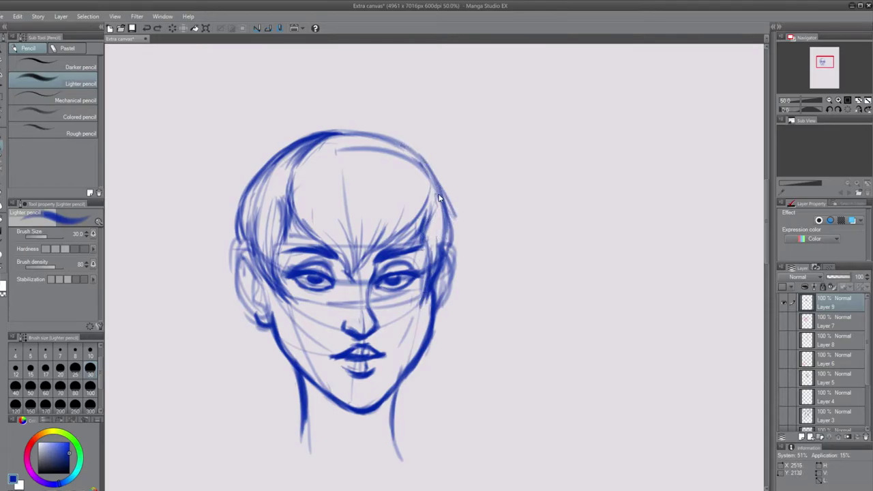
mouse_move(433, 175)
left_mouse_down()
mouse_move(450, 215)
mouse_move(450, 243)
left_mouse_up()
mouse_move(423, 156)
left_mouse_down()
mouse_move(385, 139)
mouse_move(343, 135)
left_mouse_up()
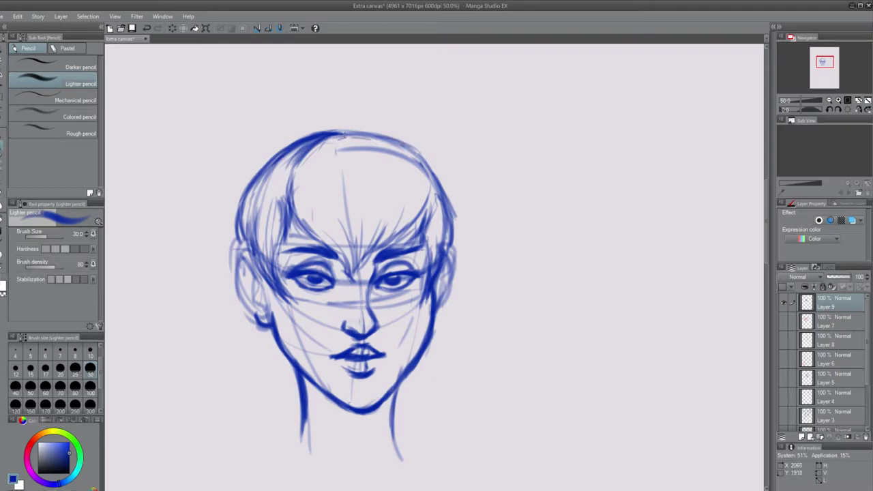
Step: Darken the tip of the right sidelock and the outline of the right ear down to the lobe
left_click_drag(376, 308, 374, 243)
scroll(289, 237, "up", 1)
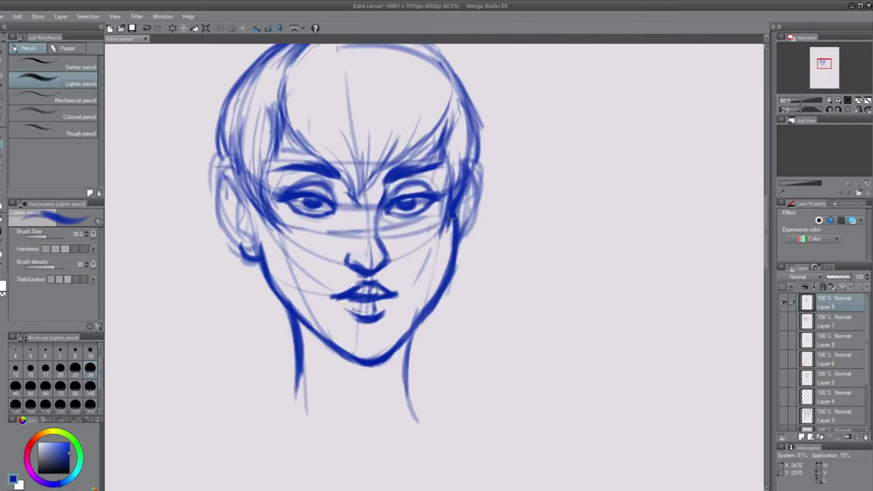
left_click_drag(452, 221, 448, 269)
key("ctrl+z")
left_click_drag(453, 218, 447, 255)
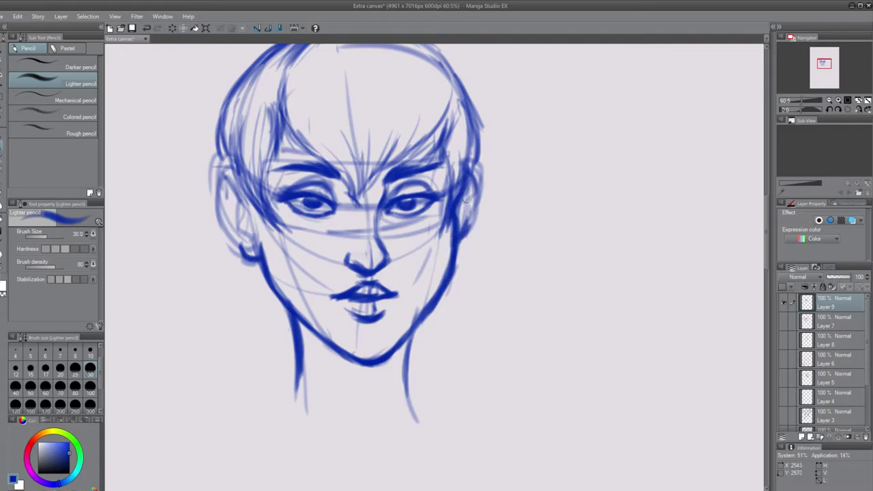
mouse_move(472, 174)
left_mouse_down()
mouse_move(468, 220)
mouse_move(456, 257)
left_mouse_up()
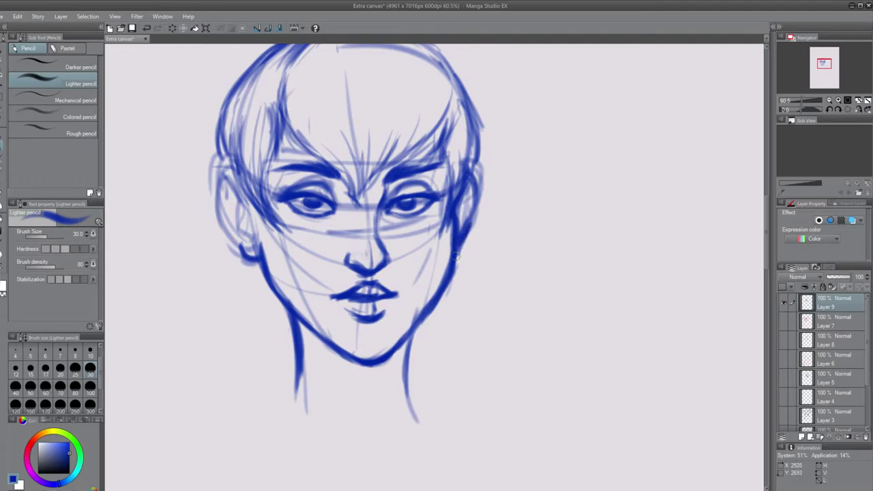
Step: Thicken the jaw line around the chin and both neck lines
mouse_move(258, 240)
left_mouse_down()
mouse_move(270, 290)
mouse_move(316, 326)
mouse_move(300, 372)
left_mouse_up()
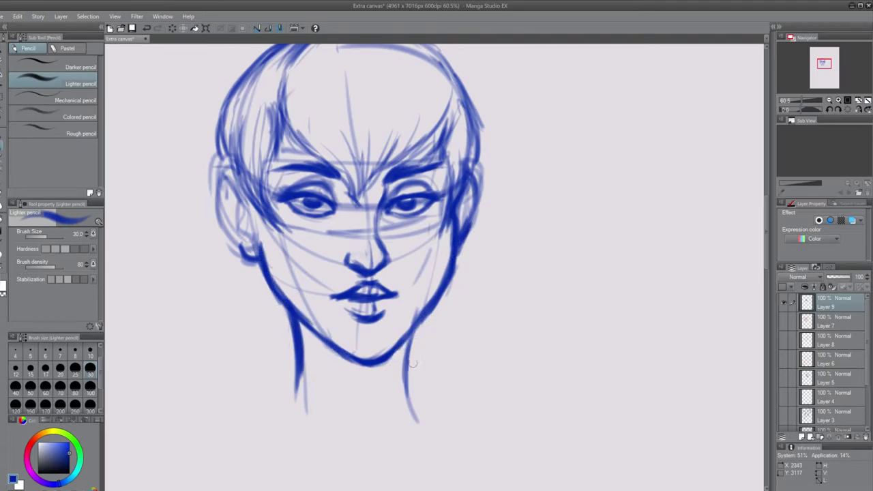
left_click_drag(412, 330, 411, 403)
mouse_move(295, 311)
left_mouse_down()
mouse_move(354, 359)
mouse_move(316, 331)
mouse_move(369, 362)
mouse_move(356, 350)
mouse_move(385, 345)
mouse_move(368, 360)
mouse_move(295, 345)
mouse_move(286, 312)
mouse_move(358, 365)
mouse_move(408, 377)
left_mouse_up()
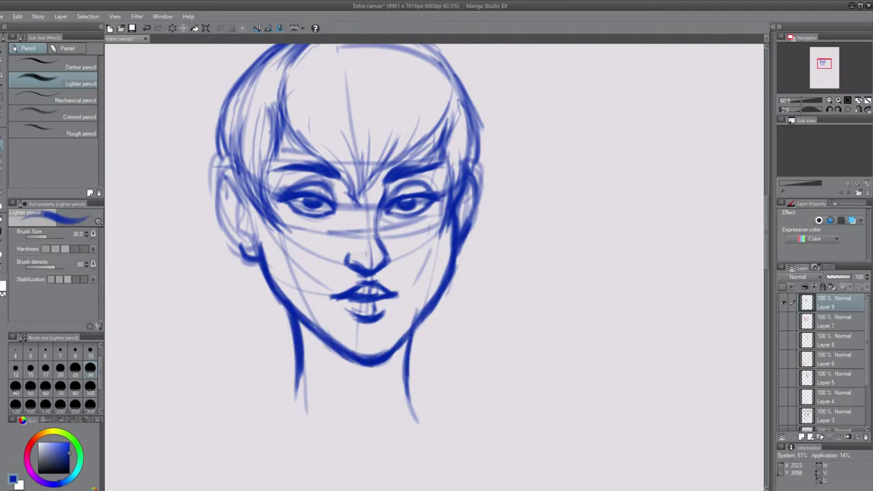
left_click_drag(411, 338, 409, 415)
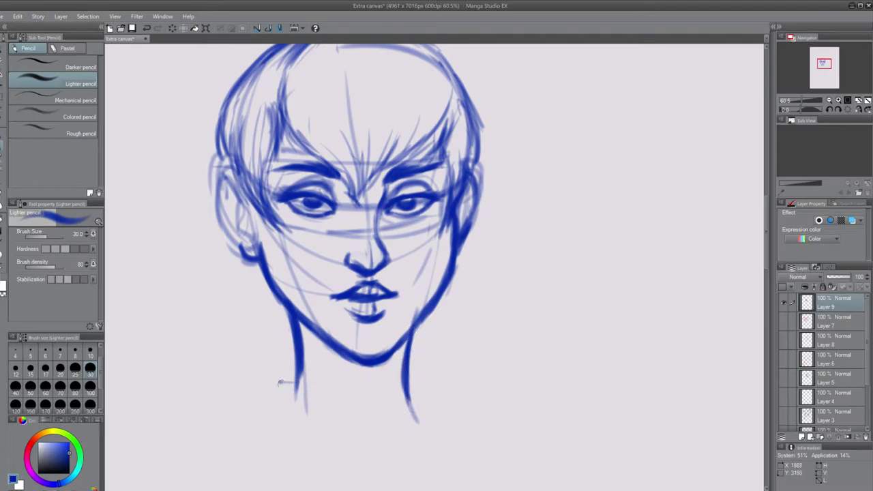
mouse_move(344, 295)
left_mouse_down()
mouse_move(332, 298)
mouse_move(340, 298)
left_mouse_up()
Step: Draw a short, nearly horizontal line in the blank area beside the head as the root line of a hair example
scroll(390, 292, "down", 2)
mouse_move(466, 278)
left_mouse_down()
mouse_move(431, 282)
mouse_move(388, 312)
mouse_move(375, 306)
mouse_move(387, 345)
left_mouse_up()
scroll(406, 266, "up", 1)
scroll(379, 269, "up", 1)
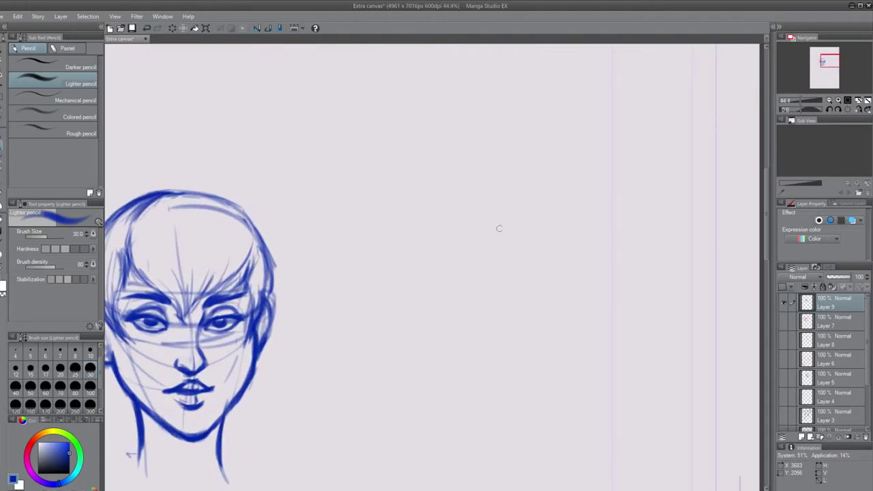
left_click_drag(481, 234, 419, 277)
scroll(443, 175, "up", 1)
left_click_drag(523, 176, 629, 179)
left_click_drag(351, 186, 659, 184)
key("ctrl+z")
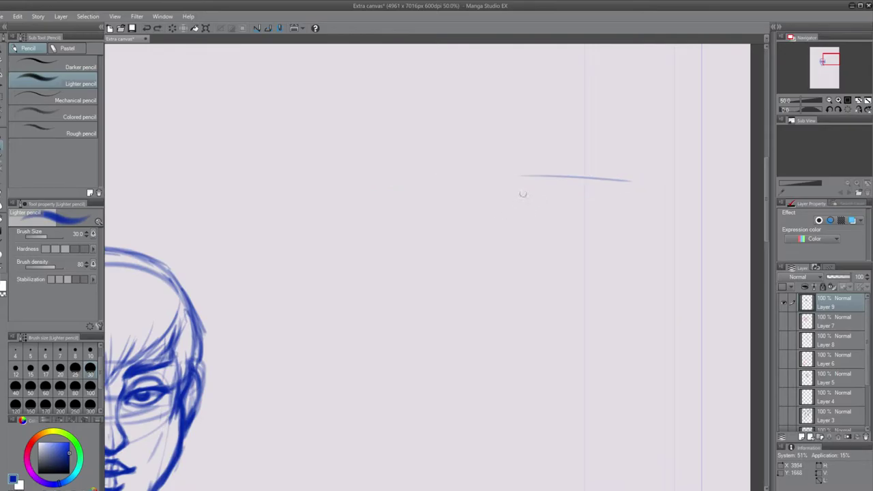
Step: Draw three long curved strands fanning down and to the left from the short root line
left_click_drag(592, 184, 361, 315)
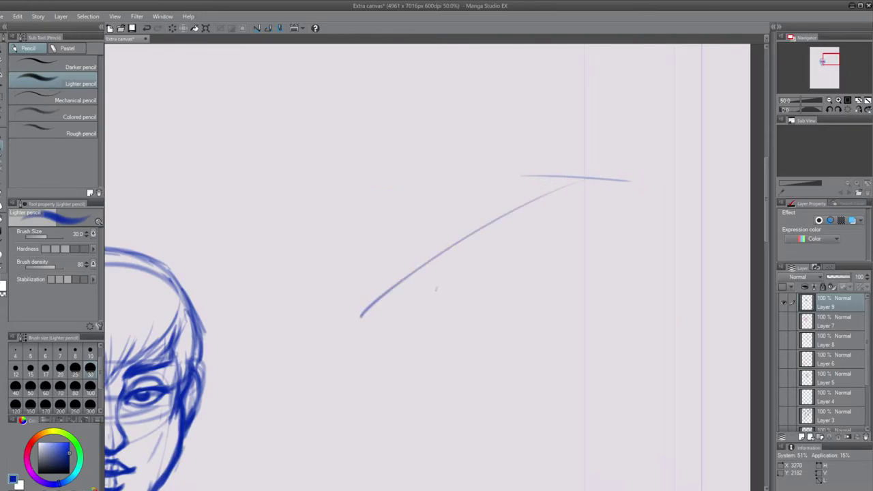
mouse_move(544, 180)
left_mouse_down()
mouse_move(496, 195)
mouse_move(273, 315)
left_mouse_up()
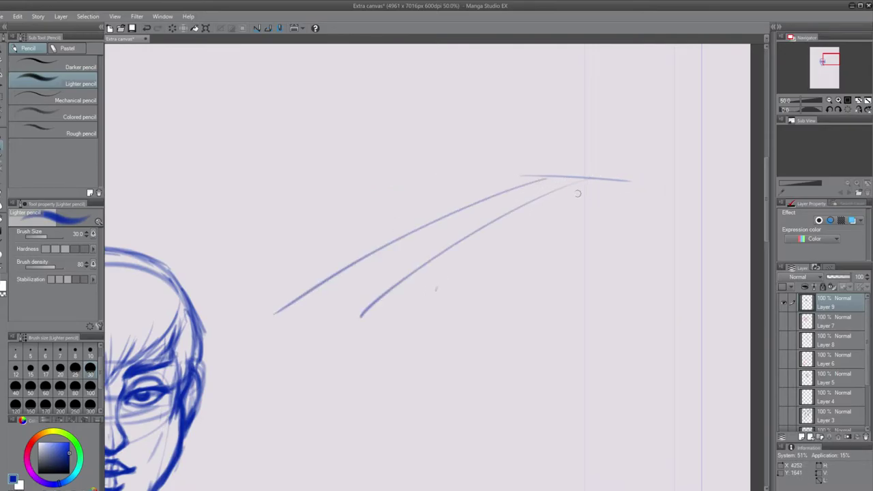
mouse_move(614, 184)
left_mouse_down()
mouse_move(525, 223)
mouse_move(355, 338)
left_mouse_up()
key("ctrl+z")
left_click_drag(609, 183, 397, 335)
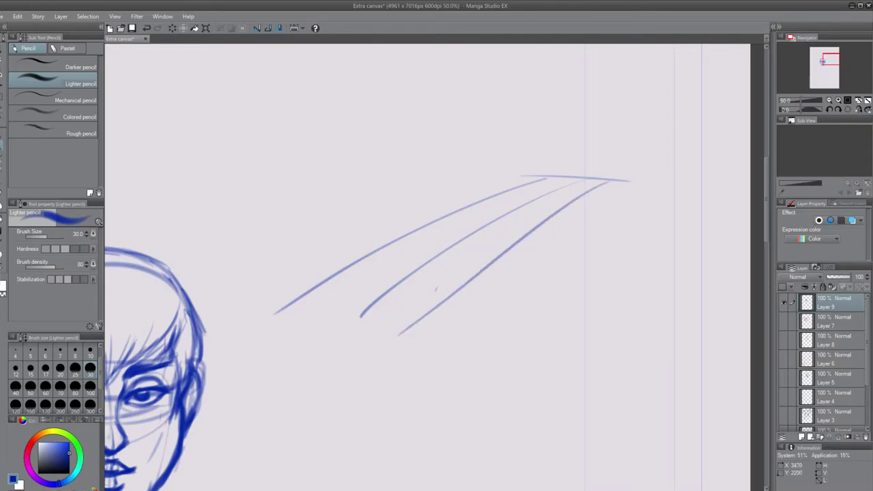
left_click_drag(627, 187, 544, 266)
key("ctrl+z")
left_click_drag(618, 191, 425, 368)
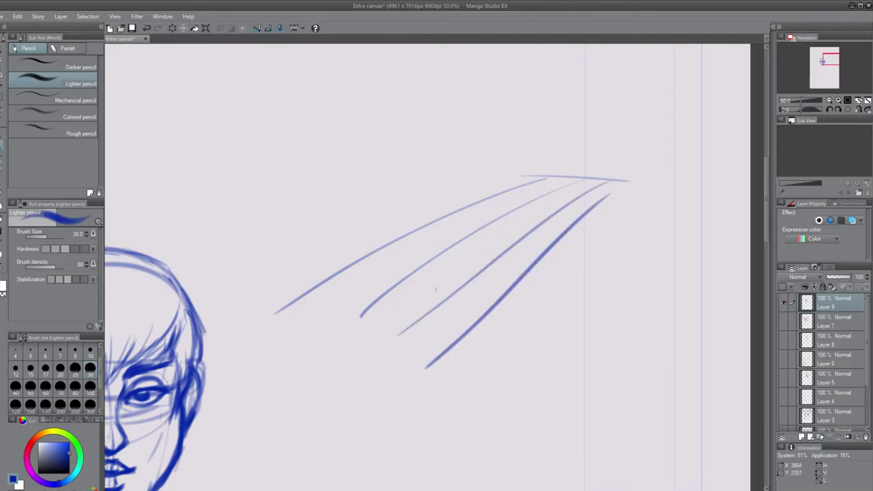
key("ctrl+z")
mouse_move(610, 193)
left_mouse_down()
mouse_move(443, 341)
mouse_move(609, 212)
mouse_move(536, 315)
left_mouse_up()
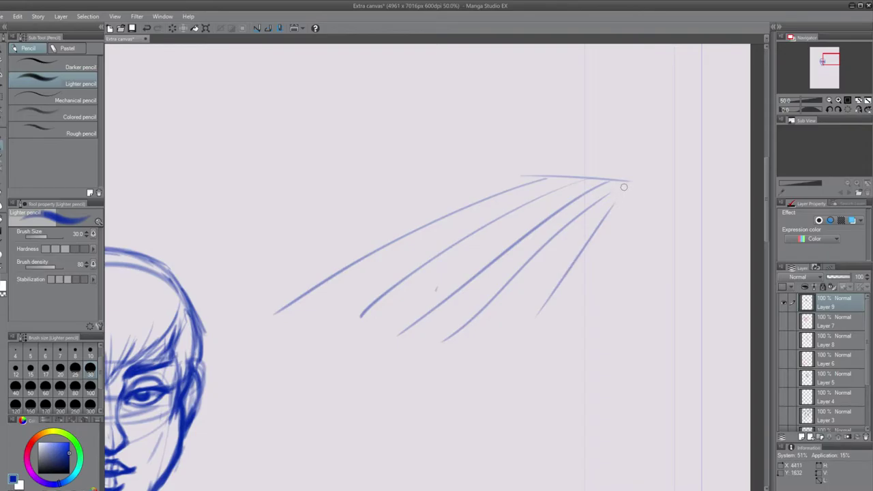
key("ctrl+z")
left_click_drag(612, 205, 446, 367)
key("ctrl+z")
key("ctrl+z")
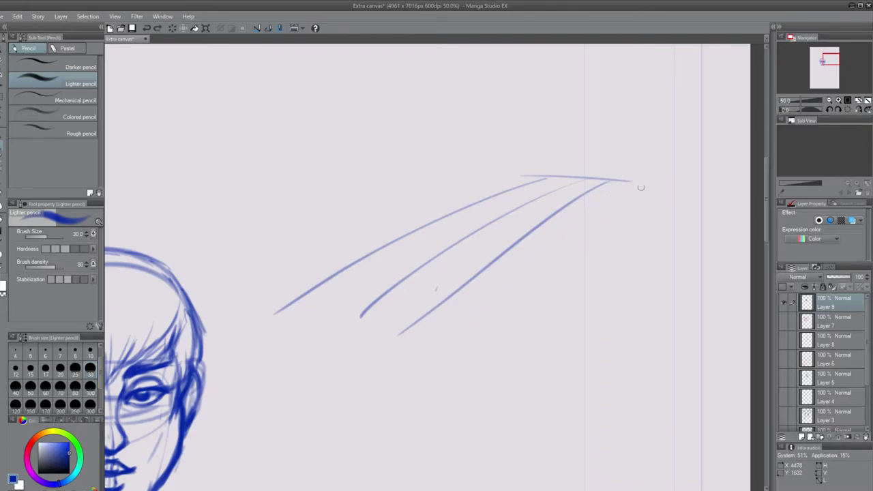
Step: Draw three more long, nearly parallel diagonal lines beside the existing strands, running down from the short root line
mouse_move(622, 195)
left_mouse_down()
mouse_move(526, 273)
mouse_move(428, 363)
left_mouse_up()
left_click_drag(640, 203, 465, 361)
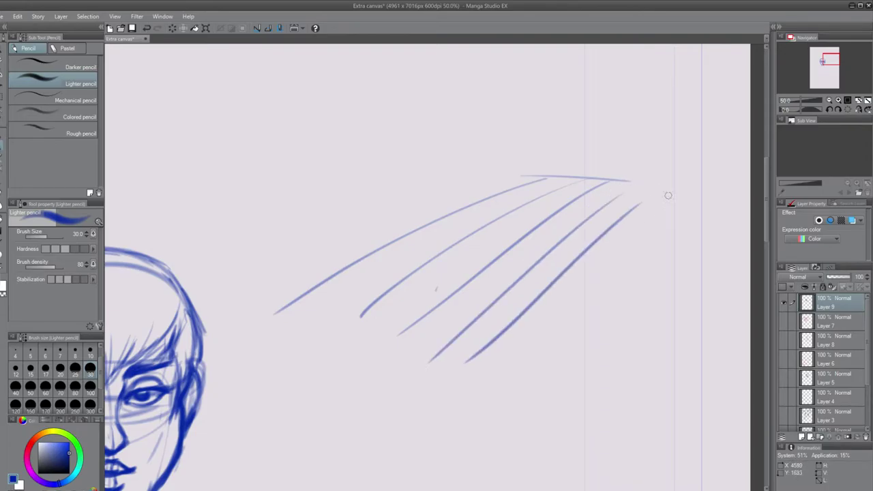
left_click_drag(668, 195, 505, 365)
Step: Extend the root line and draw seven slightly curved lines across the diagonals to form a perspective ground grid
left_click_drag(513, 176, 744, 184)
left_click_drag(534, 186, 730, 201)
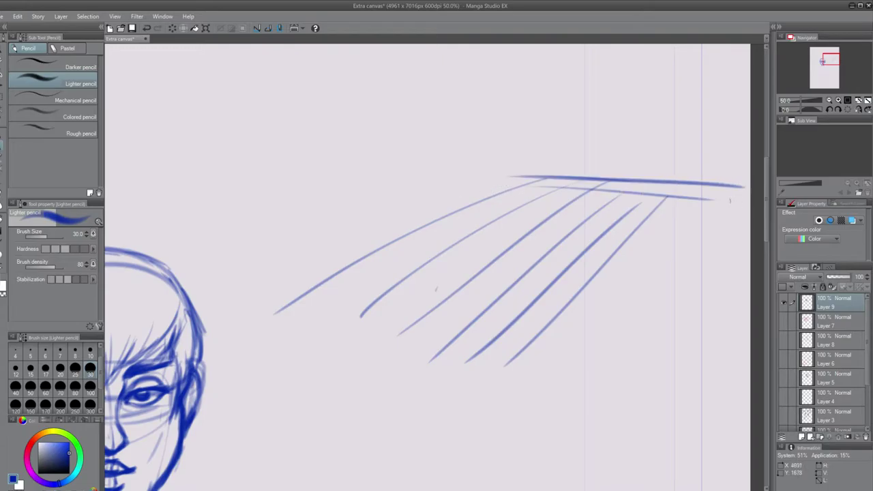
left_click_drag(429, 195, 718, 215)
left_click_drag(412, 212, 715, 250)
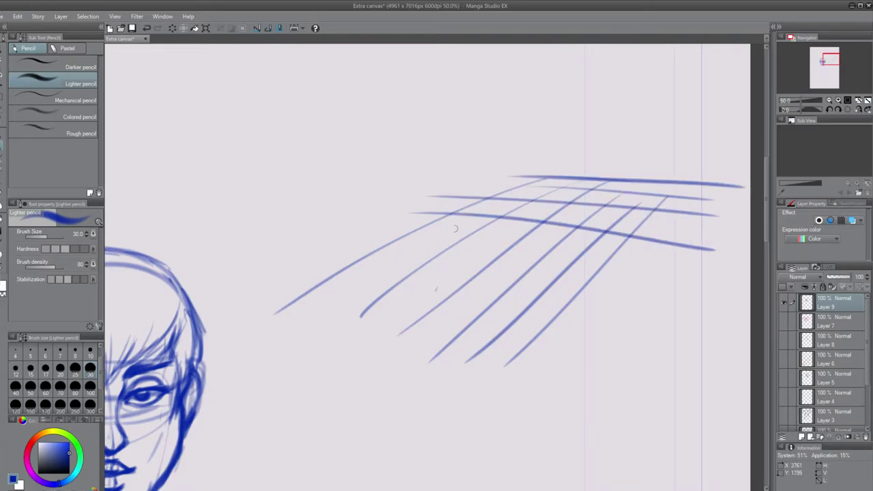
left_click_drag(370, 224, 661, 269)
left_click_drag(361, 249, 653, 308)
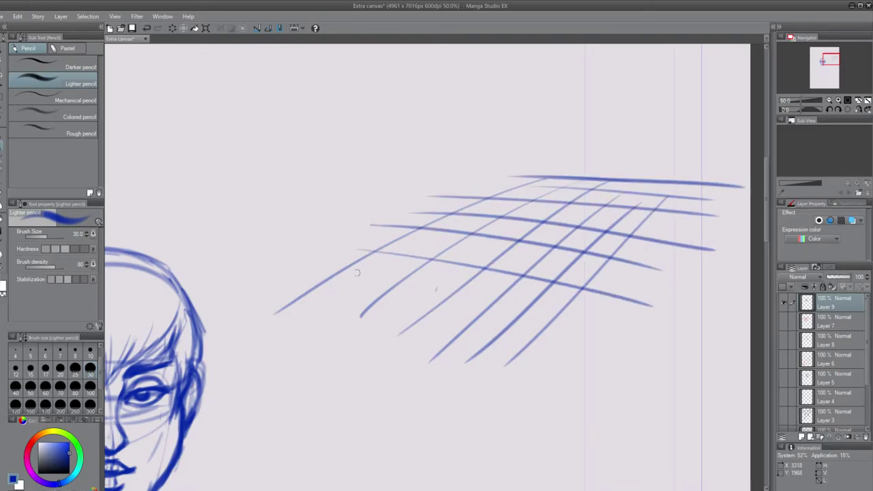
left_click_drag(303, 272, 623, 349)
left_click_drag(240, 296, 575, 375)
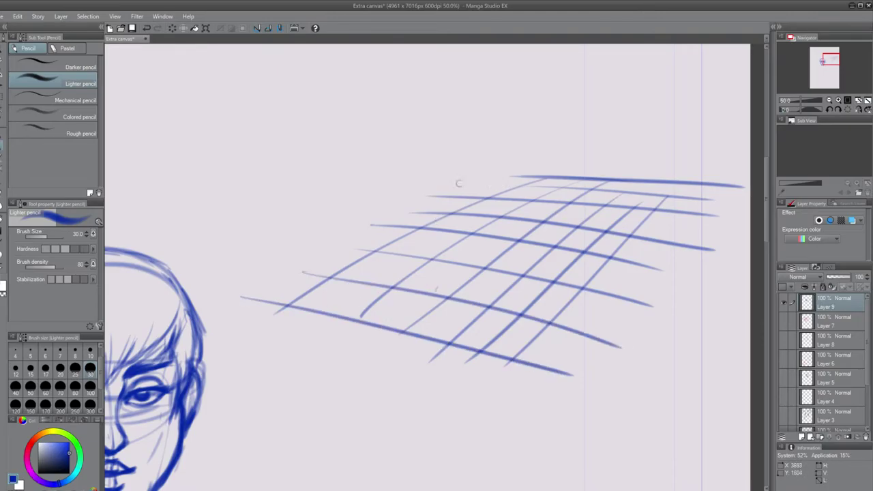
Step: Draw the outer left and right edges of the perspective grid and extend its unfinished line ends to meet them
mouse_move(513, 176)
left_mouse_down()
mouse_move(294, 252)
mouse_move(219, 292)
left_mouse_up()
left_click_drag(713, 184, 486, 392)
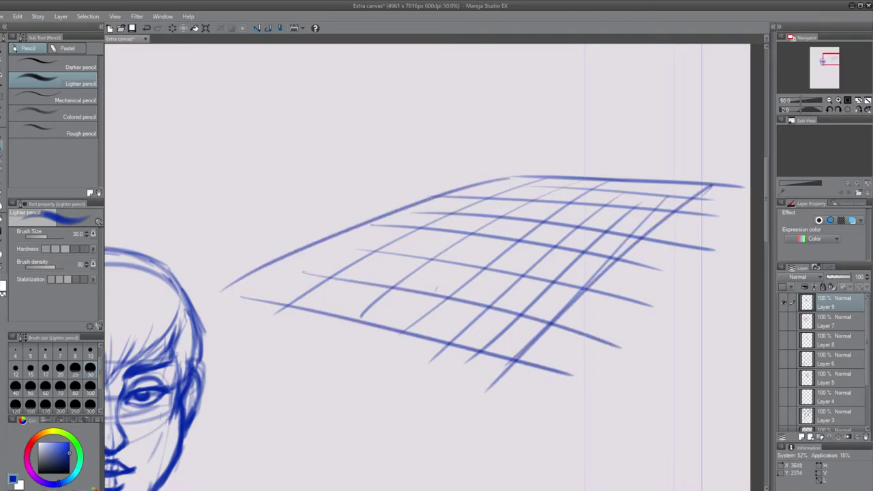
key("ctrl+z")
left_click_drag(716, 185, 530, 394)
mouse_move(646, 195)
left_mouse_down()
mouse_move(615, 222)
mouse_move(639, 202)
mouse_move(648, 210)
mouse_move(611, 205)
left_mouse_up()
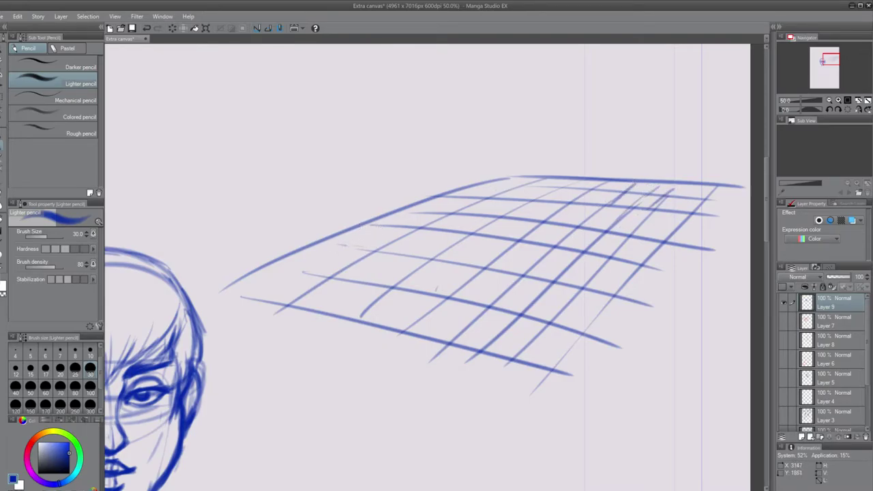
left_click_drag(285, 266, 322, 277)
left_click_drag(469, 172, 442, 173)
left_click_drag(403, 220, 413, 224)
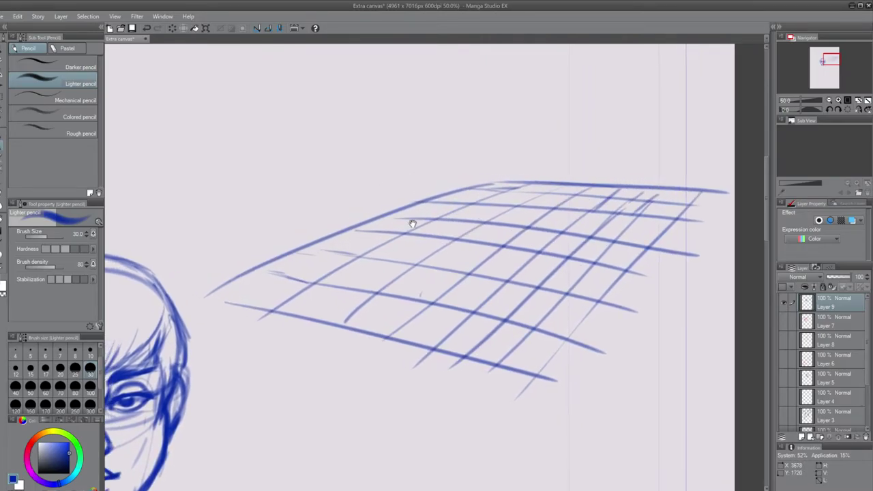
Step: Sketch a small rectangle in the blank area above the perspective grid as a flat plan view, thickening its outline
mouse_move(558, 101)
left_mouse_down()
mouse_move(563, 141)
mouse_move(618, 118)
left_mouse_up()
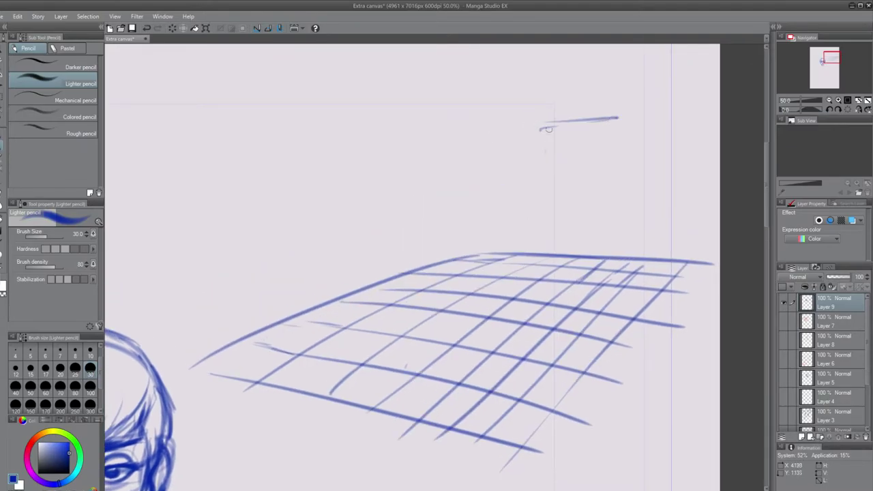
left_click_drag(542, 127, 542, 161)
left_click_drag(564, 159, 619, 157)
left_click_drag(615, 119, 614, 153)
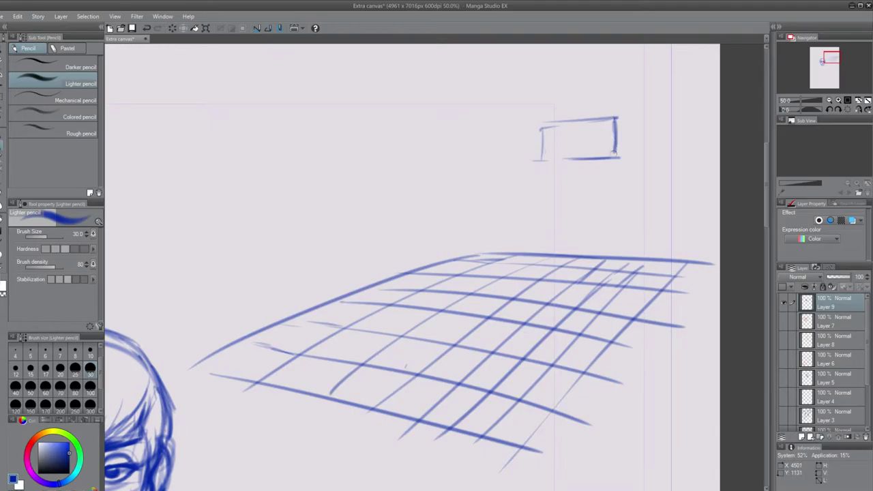
mouse_move(541, 125)
left_mouse_down()
mouse_move(618, 119)
mouse_move(539, 162)
mouse_move(618, 118)
left_mouse_up()
scroll(611, 124, "up", 3)
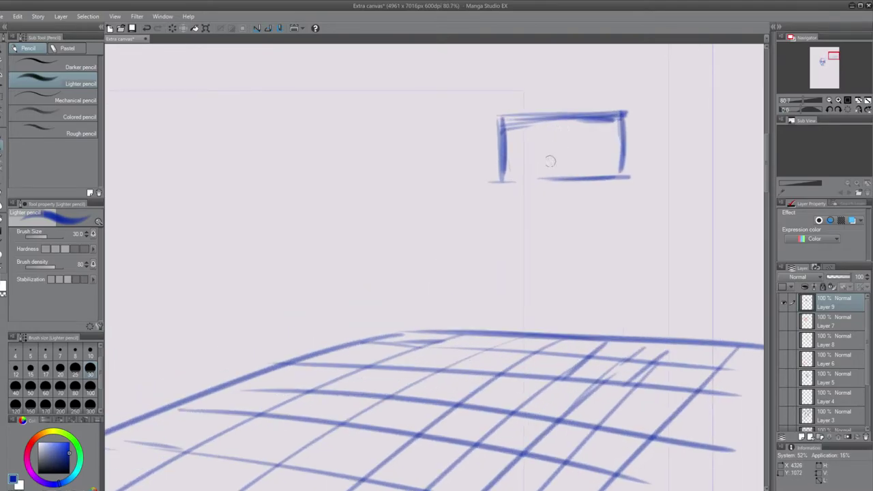
Step: Divide the small plan rectangle into a grid with five vertical lines and several horizontal lines
left_click_drag(523, 116, 522, 191)
left_click_drag(539, 121, 539, 183)
mouse_move(558, 113)
left_mouse_down()
mouse_move(558, 183)
mouse_move(577, 183)
left_mouse_up()
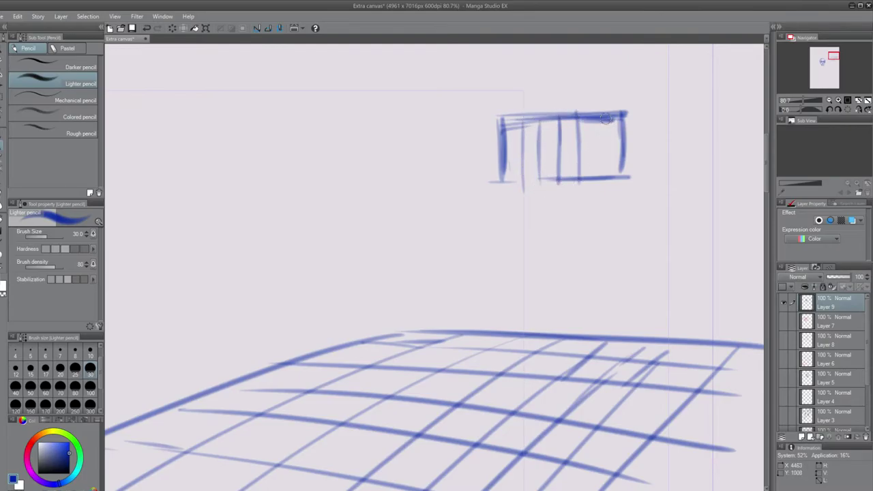
left_click_drag(603, 116, 602, 181)
left_click_drag(495, 136, 654, 128)
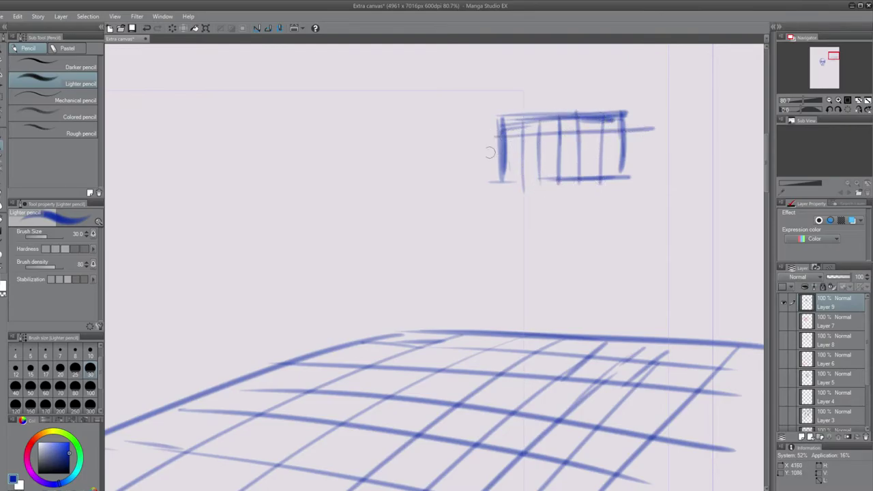
left_click_drag(479, 153, 655, 140)
mouse_move(488, 169)
left_mouse_down()
mouse_move(644, 153)
mouse_move(596, 177)
left_mouse_up()
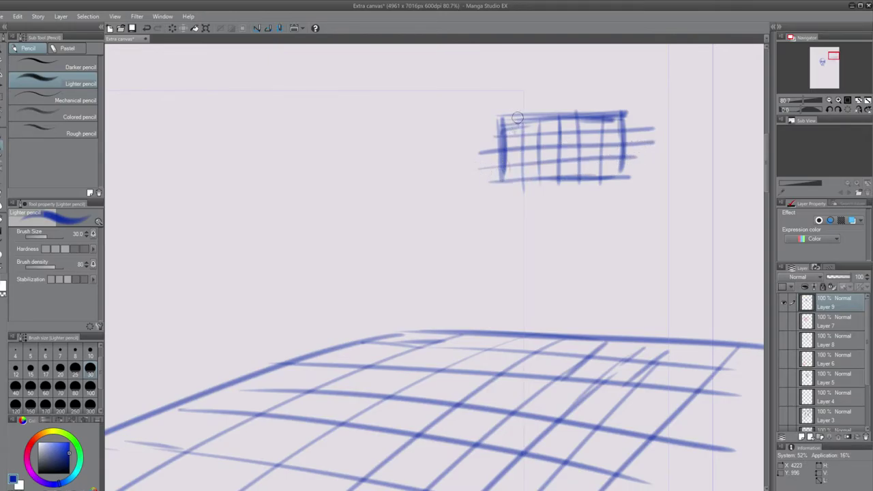
Step: Outline a row of adjoining building footprints in heavy strokes along the top row of the small plan
mouse_move(517, 118)
left_mouse_down()
mouse_move(517, 135)
mouse_move(554, 133)
mouse_move(546, 135)
mouse_move(546, 118)
mouse_move(547, 133)
left_mouse_up()
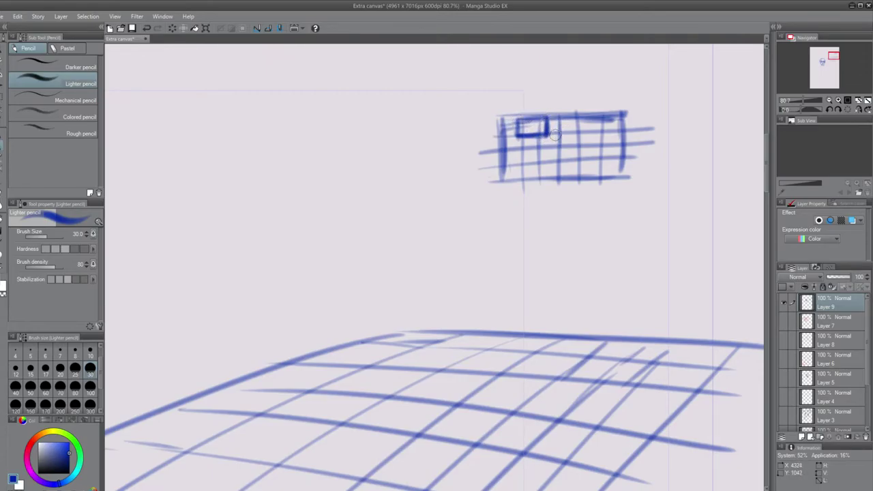
left_click_drag(549, 130, 567, 129)
mouse_move(517, 117)
left_mouse_down()
mouse_move(544, 118)
mouse_move(536, 128)
left_mouse_up()
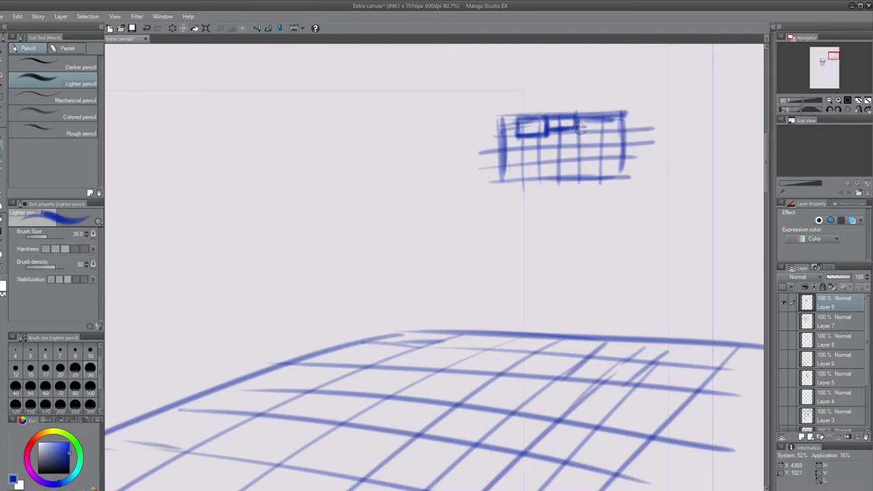
left_click_drag(595, 128, 575, 129)
left_click_drag(546, 119, 547, 132)
Step: Write a short label above the small plan and trace street lines beside and below the building footprints
mouse_move(559, 113)
left_mouse_down()
mouse_move(560, 92)
mouse_move(591, 91)
left_mouse_up()
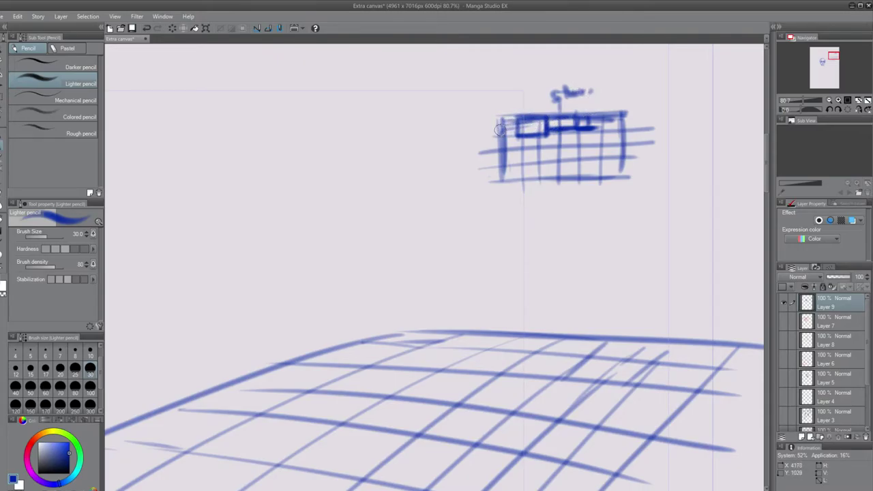
mouse_move(512, 120)
left_mouse_down()
mouse_move(507, 112)
mouse_move(511, 142)
mouse_move(618, 136)
left_mouse_up()
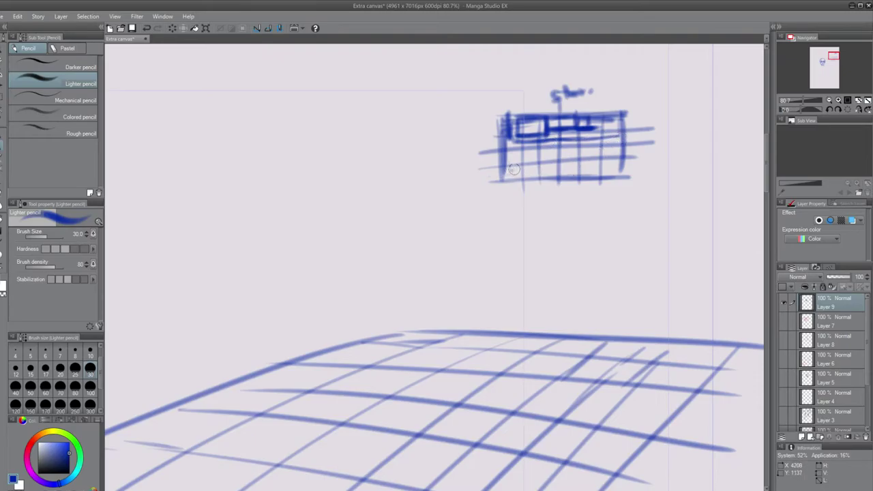
left_click_drag(513, 170, 628, 160)
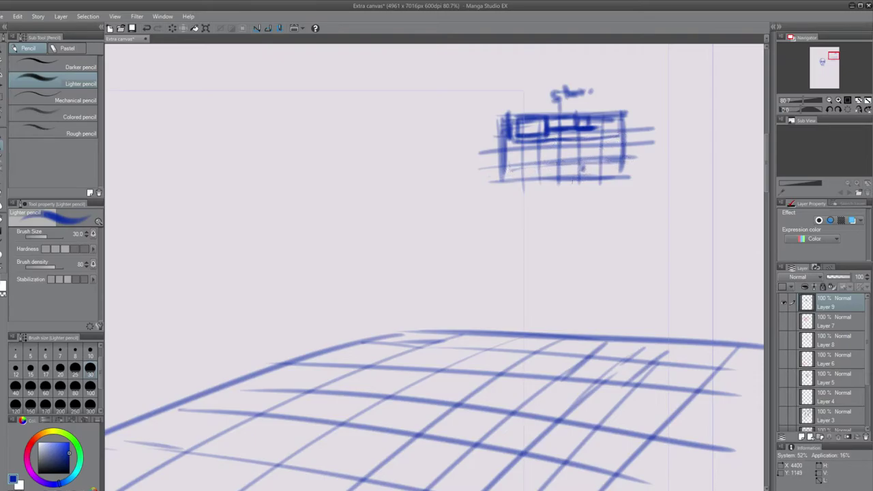
Step: Draw the two base edges of a block along the grid lines near the perspective grid's left corner
scroll(489, 267, "down", 1)
left_click_drag(417, 297, 487, 228)
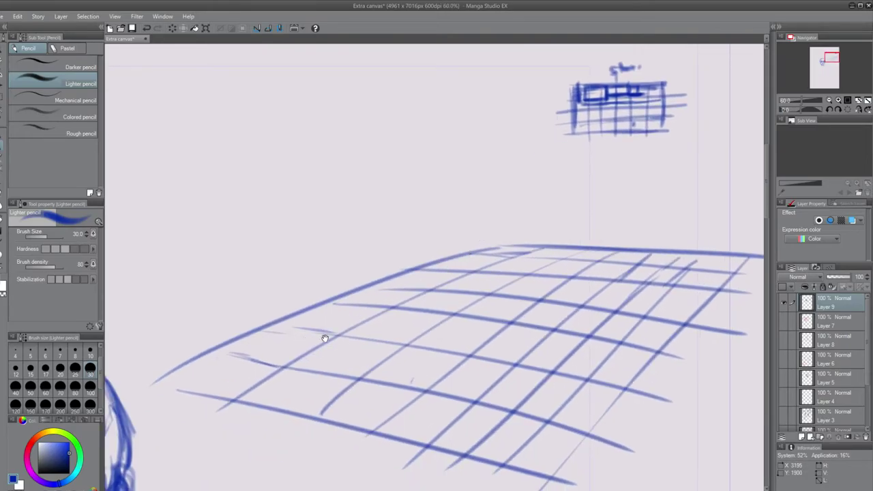
left_click_drag(326, 338, 309, 332)
left_click_drag(203, 357, 276, 374)
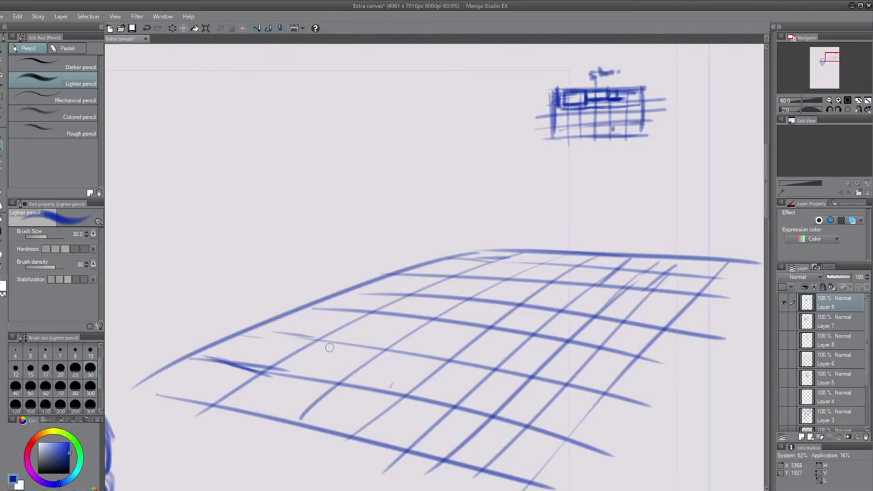
left_click_drag(303, 377, 406, 305)
left_click_drag(406, 305, 307, 372)
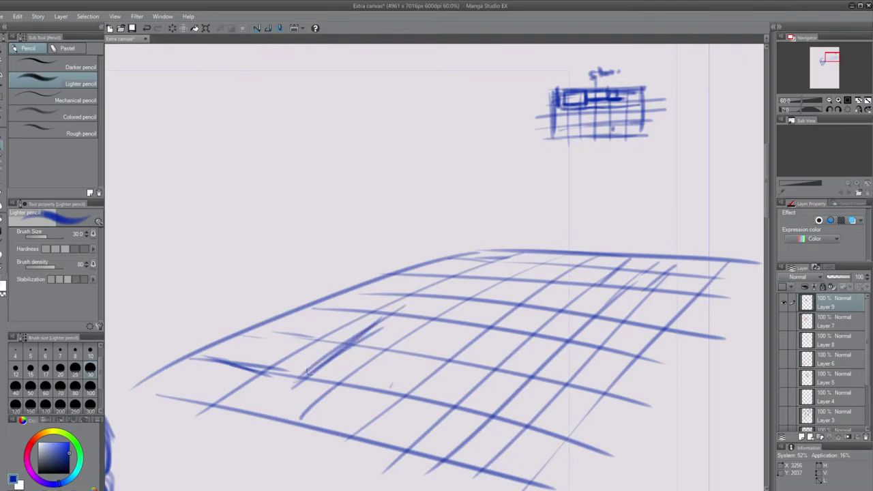
key("ctrl+z")
key("ctrl+z")
left_click_drag(377, 311, 280, 375)
left_click_drag(387, 310, 276, 374)
Step: Raise vertical lines from the near corner and the far end of the block's base
mouse_move(325, 301)
left_mouse_down()
mouse_move(328, 311)
mouse_move(287, 375)
left_mouse_up()
left_click_drag(271, 294, 271, 379)
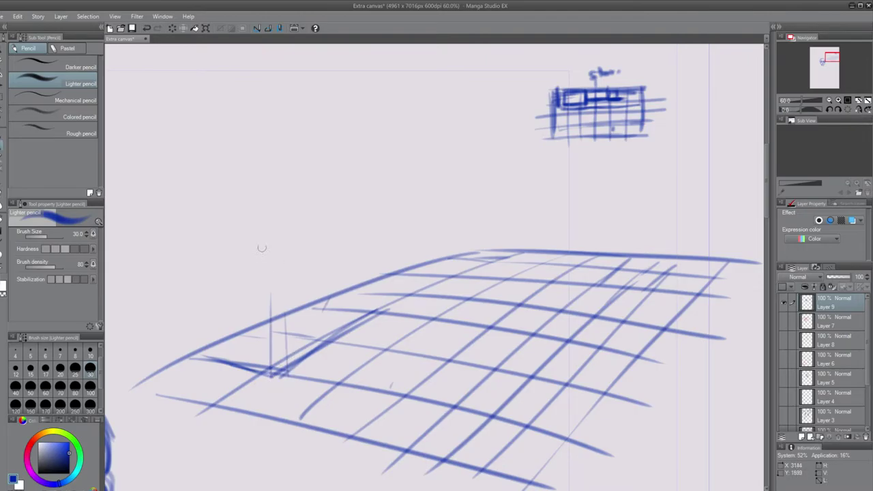
left_click_drag(262, 257, 268, 370)
left_click_drag(370, 281, 372, 296)
left_click_drag(365, 220, 370, 295)
left_click_drag(369, 283, 373, 306)
left_click_drag(367, 259, 371, 309)
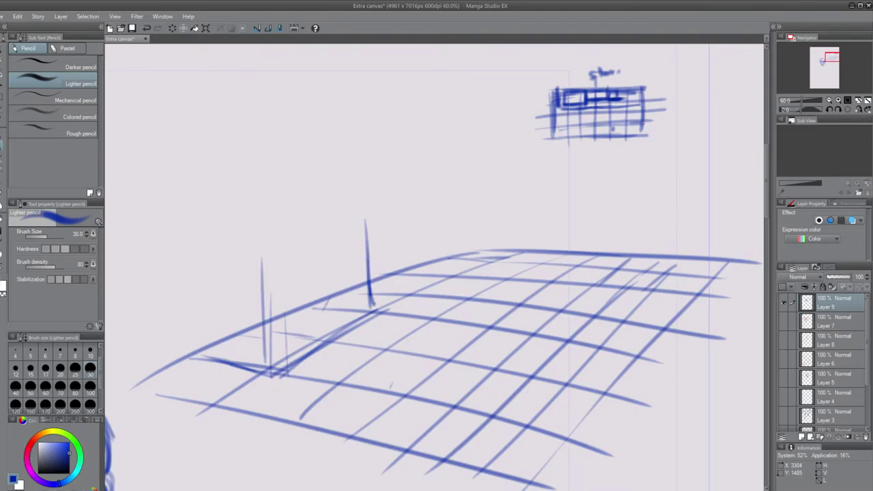
Step: Draw the block's top edges and its left vertical edge to close its two visible faces
left_click_drag(348, 217, 322, 223)
left_click_drag(282, 236, 252, 243)
left_click_drag(360, 218, 193, 263)
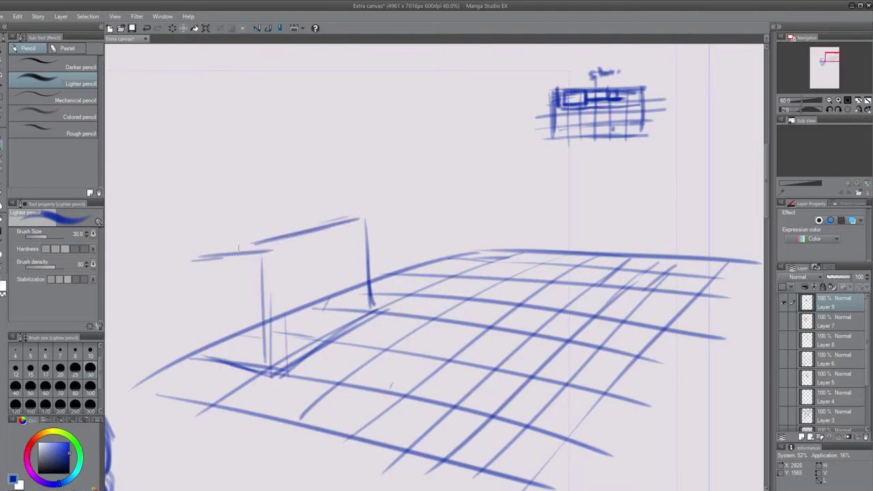
key("ctrl+z")
left_click_drag(255, 243, 193, 250)
left_click_drag(203, 287, 205, 351)
key("ctrl+z")
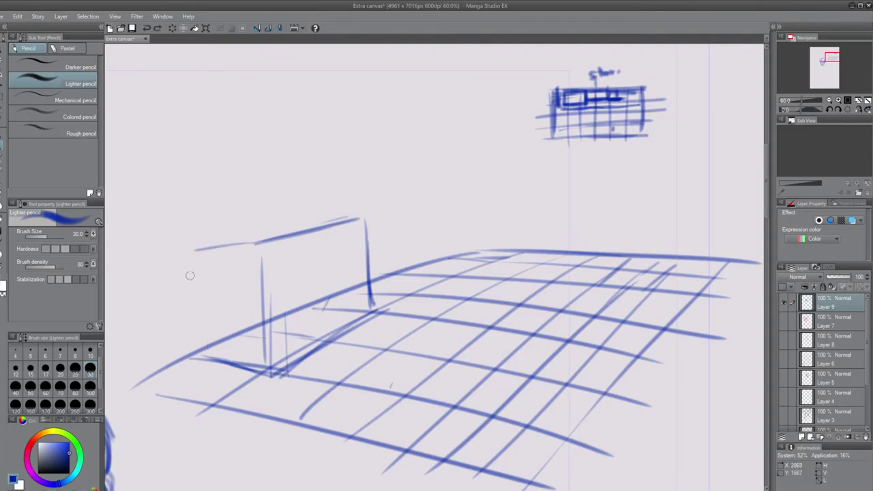
mouse_move(191, 254)
left_mouse_down()
mouse_move(195, 354)
mouse_move(245, 249)
left_mouse_up()
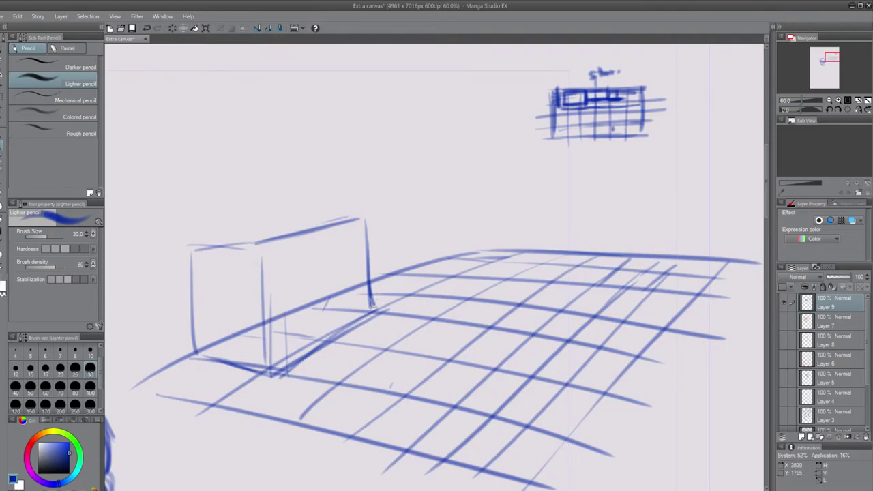
Step: Draw the base edge of a second block continuing behind the first one along the grid's left side
left_click_drag(374, 304, 434, 277)
key("ctrl+z")
key("ctrl+z")
left_click_drag(376, 305, 441, 275)
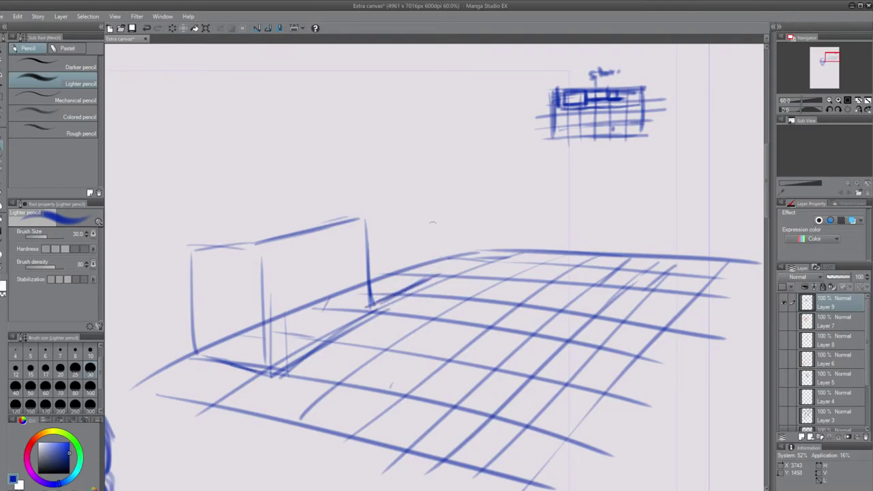
left_click_drag(436, 210, 438, 268)
key("ctrl+z")
left_click_drag(442, 199, 433, 271)
key("ctrl+z")
left_click_drag(371, 234, 424, 218)
key("ctrl+z")
Step: Draw the second block's sloping top edge and far vertical edge, and darken its base edge
mouse_move(372, 228)
left_mouse_down()
mouse_move(454, 202)
mouse_move(454, 269)
left_mouse_up()
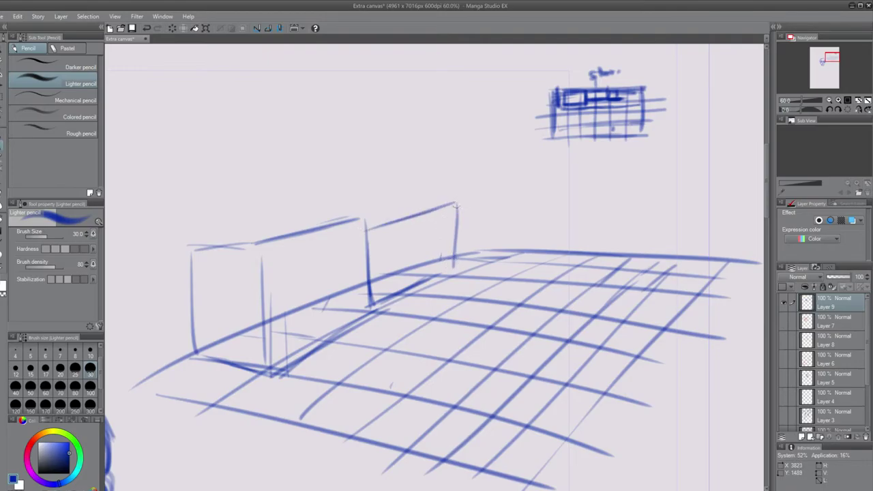
left_click_drag(457, 203, 455, 273)
left_click_drag(372, 306, 465, 266)
left_click_drag(371, 309, 451, 268)
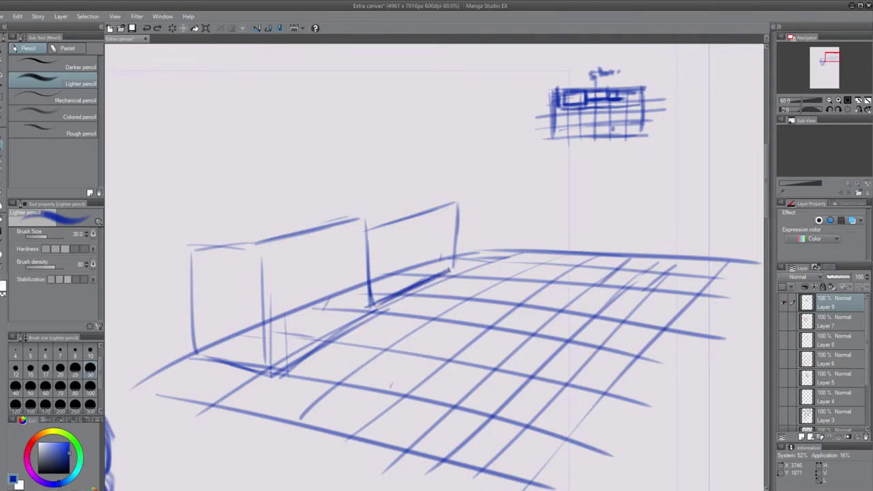
left_click_drag(458, 205, 457, 260)
Step: Add a horizontal line across the second block's far top corner and sketch a narrow sign panel on its face
left_click_drag(424, 200, 464, 199)
left_click_drag(406, 200, 460, 197)
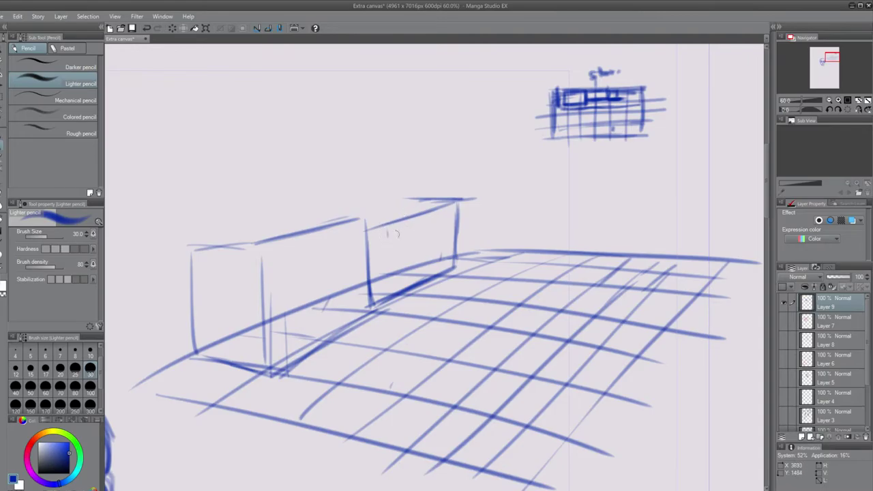
left_click_drag(397, 236, 430, 223)
left_click_drag(385, 241, 435, 222)
mouse_move(381, 226)
left_mouse_down()
mouse_move(441, 207)
mouse_move(436, 222)
left_mouse_up()
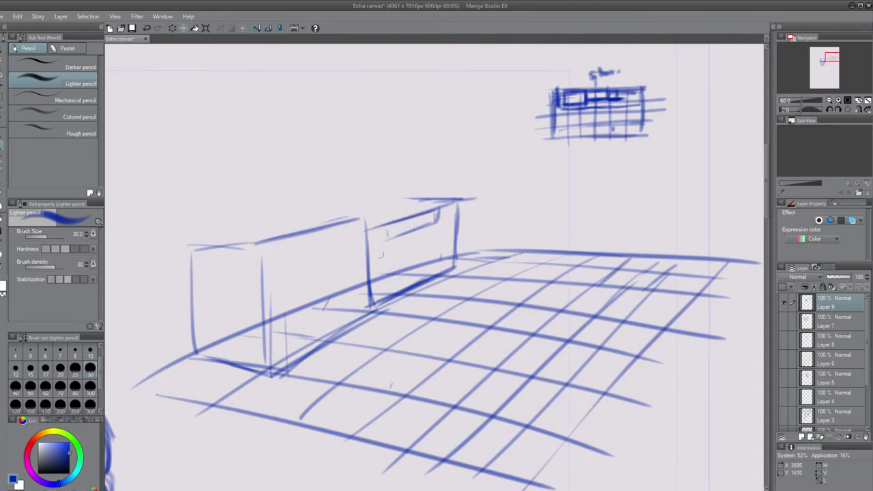
Step: Sketch a doorway and side window outlines below the sign panel on the second block's face
mouse_move(409, 271)
left_mouse_down()
mouse_move(408, 286)
mouse_move(434, 240)
mouse_move(434, 274)
mouse_move(435, 246)
mouse_move(409, 292)
left_mouse_up()
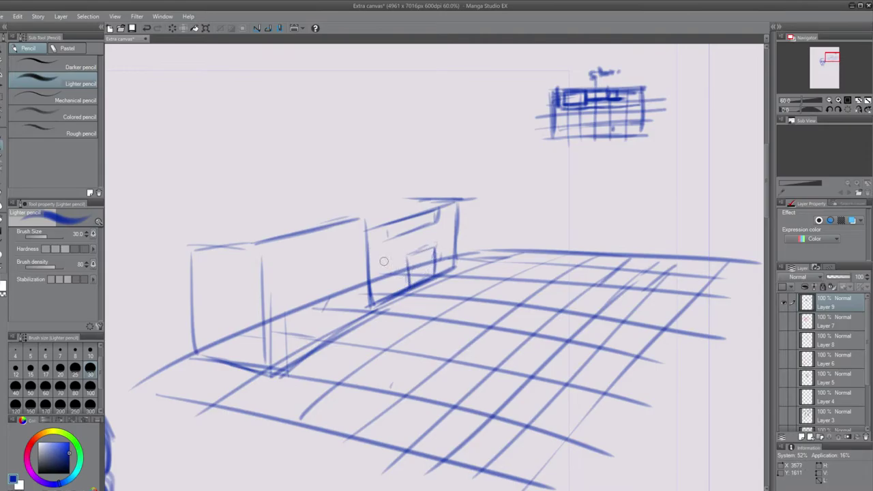
left_click_drag(389, 245, 382, 286)
mouse_move(367, 253)
left_mouse_down()
mouse_move(386, 251)
mouse_move(386, 272)
left_mouse_up()
left_click_drag(440, 230, 441, 257)
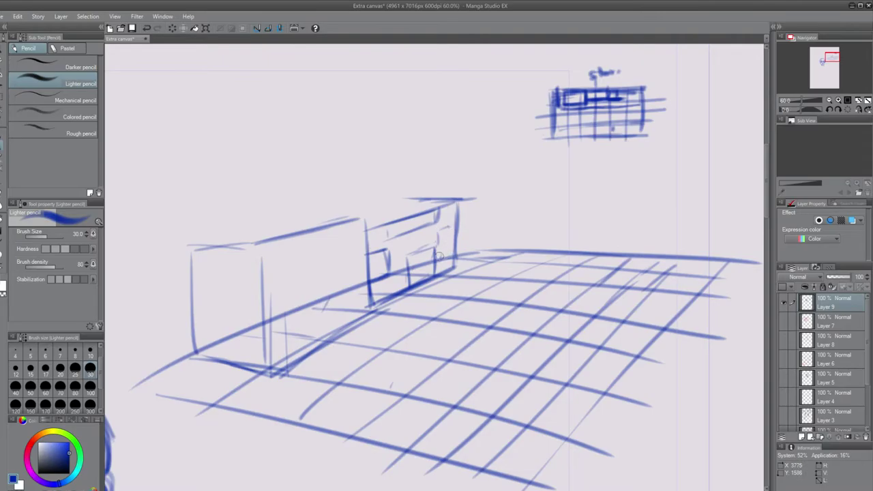
left_click_drag(438, 252, 450, 249)
mouse_move(391, 218)
left_mouse_down()
mouse_move(432, 204)
mouse_move(435, 228)
left_mouse_up()
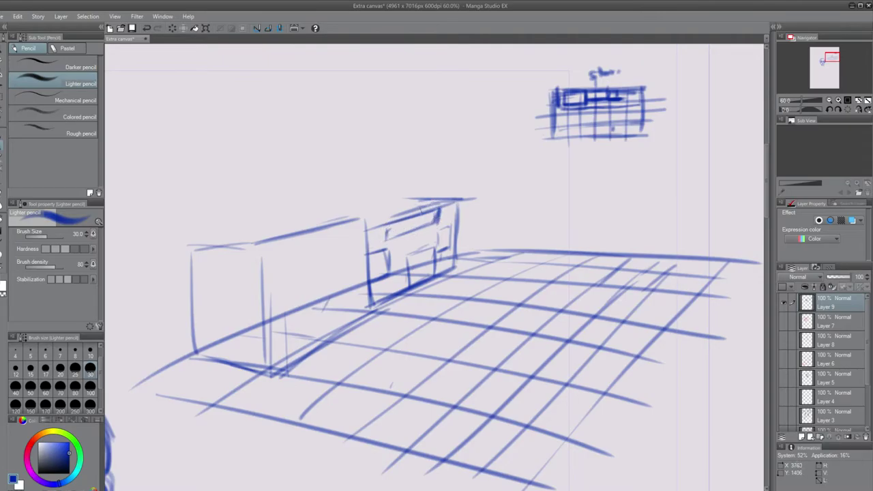
Step: Reinforce the second block's sloping top edge and draw its parallel back edge and short near edge to form the roof
left_click_drag(356, 227, 455, 196)
left_click_drag(345, 212, 406, 197)
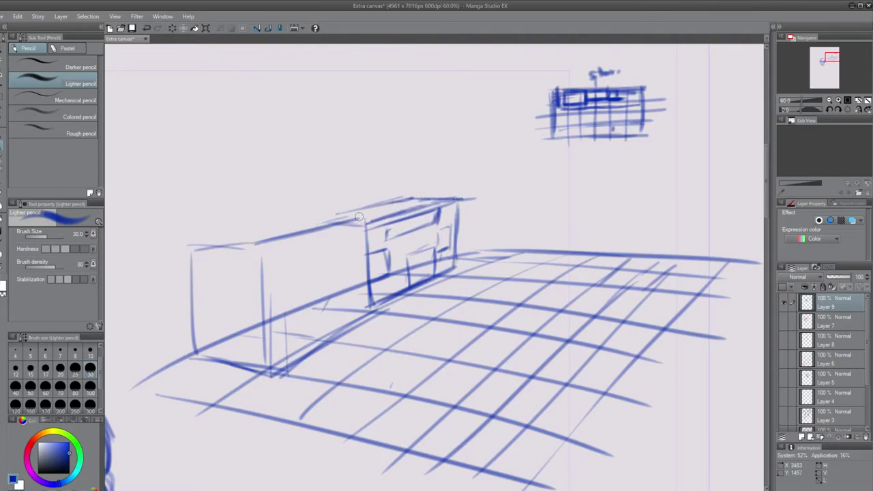
mouse_move(366, 221)
left_mouse_down()
mouse_move(331, 225)
mouse_move(370, 220)
left_mouse_up()
left_click_drag(375, 290, 385, 295)
mouse_move(458, 232)
left_mouse_down()
mouse_move(488, 223)
mouse_move(485, 253)
left_mouse_up()
left_click_drag(483, 243, 479, 258)
key("ctrl+z")
key("ctrl+z")
key("ctrl+z")
key("ctrl+z")
Step: Darken the doorway's side on the second block and complete the outlines of the windows on both sides of it
left_click_drag(435, 245, 433, 279)
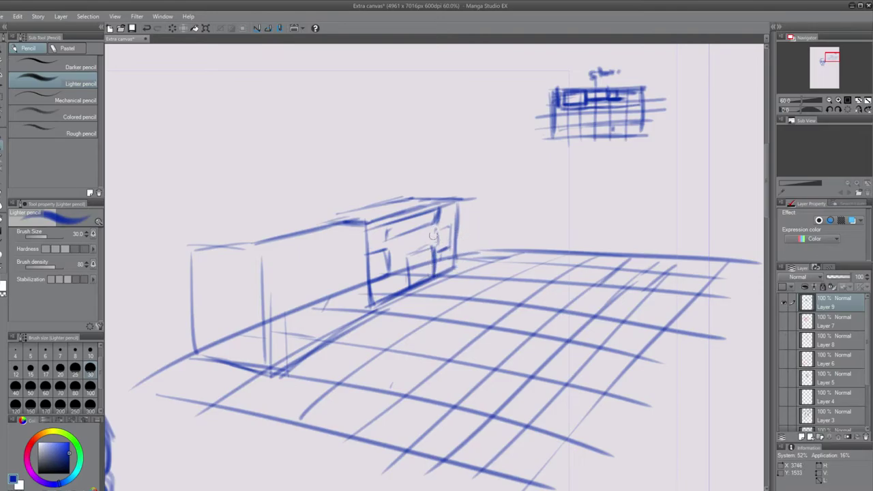
mouse_move(452, 213)
left_mouse_down()
mouse_move(451, 241)
mouse_move(430, 269)
mouse_move(431, 257)
mouse_move(412, 264)
mouse_move(416, 254)
mouse_move(421, 281)
left_mouse_up()
left_click_drag(433, 244, 432, 276)
mouse_move(386, 247)
left_mouse_down()
mouse_move(401, 268)
mouse_move(373, 255)
mouse_move(398, 242)
left_mouse_up()
left_click_drag(362, 256, 396, 244)
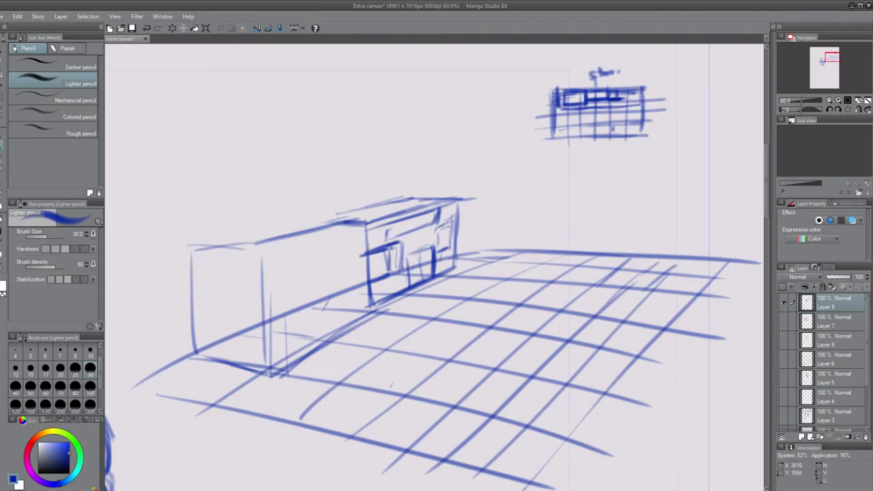
left_click_drag(371, 282, 397, 271)
mouse_move(436, 230)
left_mouse_down()
mouse_move(438, 250)
mouse_move(450, 247)
mouse_move(453, 219)
left_mouse_up()
left_click_drag(452, 220, 451, 243)
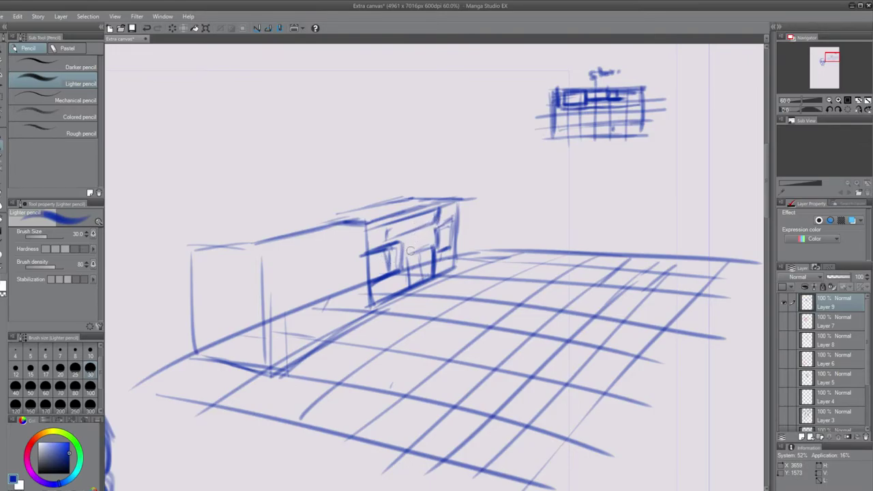
Step: Draw a small, low third block beyond the second block's far edge, along the same base line
left_click_drag(459, 233, 475, 227)
left_click_drag(456, 266, 477, 256)
mouse_move(486, 223)
left_mouse_down()
mouse_move(482, 254)
mouse_move(487, 222)
left_mouse_up()
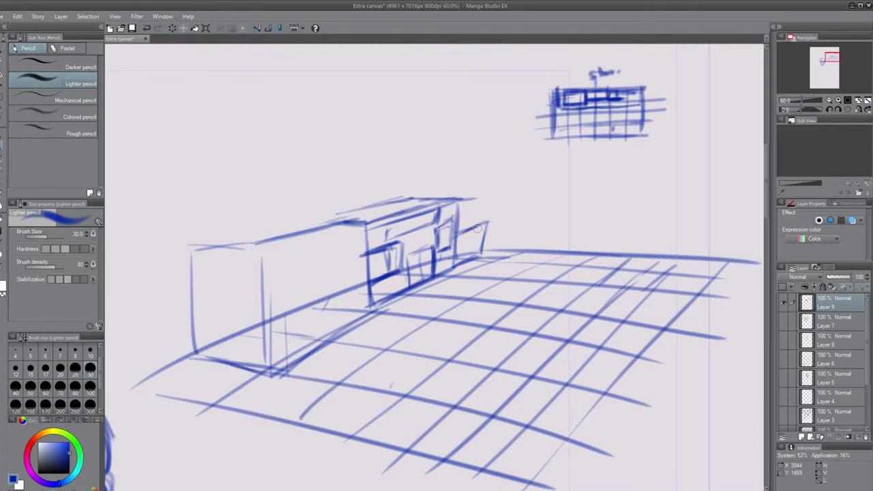
left_click_drag(457, 263, 481, 251)
mouse_move(456, 265)
left_mouse_down()
mouse_move(475, 254)
mouse_move(453, 267)
left_mouse_up()
Step: Draw the front edge of a sidewalk on the grid just outside the first block's front base
scroll(451, 256, "up", 1)
scroll(457, 265, "down", 2)
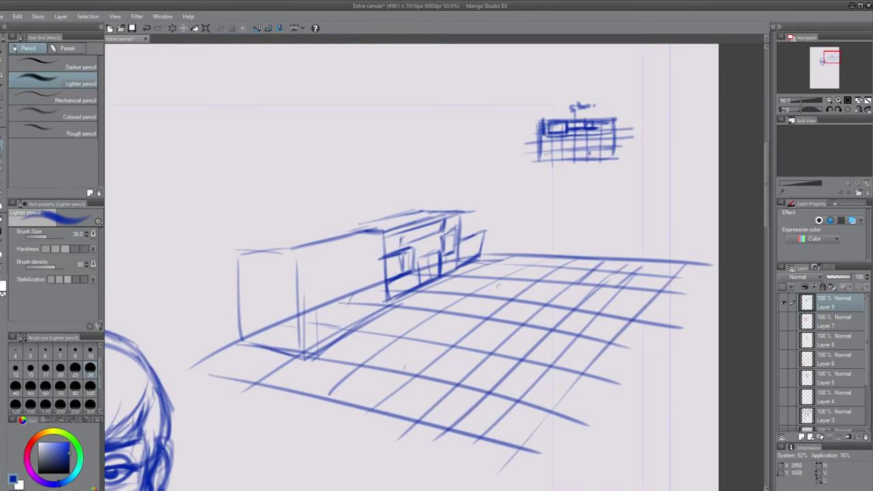
scroll(505, 353, "up", 2)
left_click_drag(504, 388, 492, 378)
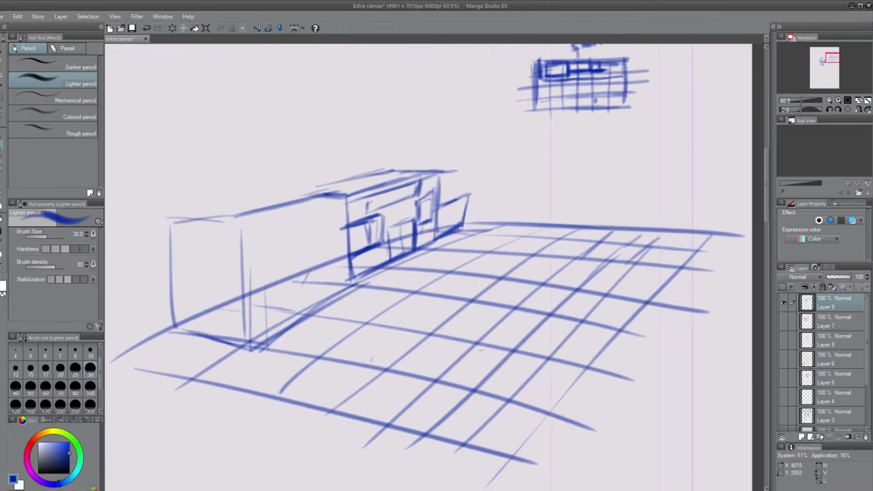
left_click_drag(165, 350, 261, 363)
left_click_drag(141, 342, 250, 365)
mouse_move(164, 349)
left_mouse_down()
mouse_move(252, 373)
mouse_move(316, 340)
left_mouse_up()
Step: Draw the sidewalk's long side edge parallel to the first block and darken the block's base edges
left_click_drag(260, 371, 407, 277)
left_click_drag(261, 345, 334, 298)
mouse_move(289, 327)
left_mouse_down()
mouse_move(342, 287)
mouse_move(348, 264)
left_mouse_up()
left_click_drag(240, 342, 265, 349)
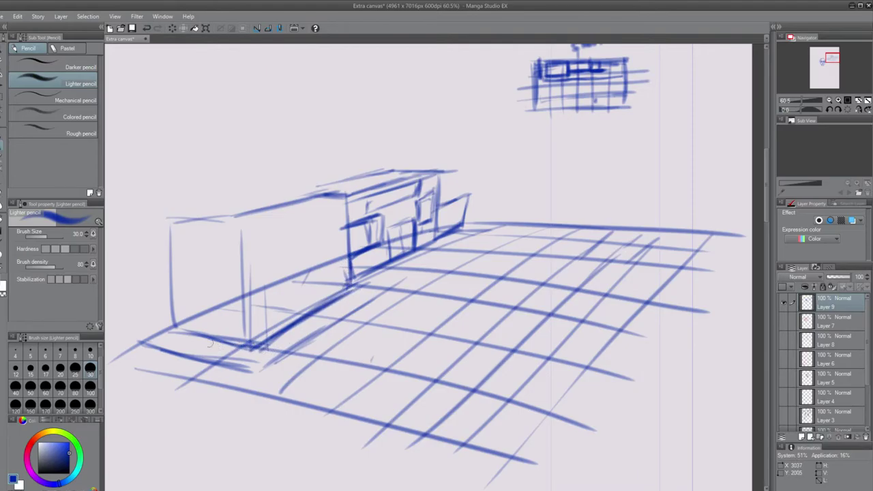
mouse_move(175, 325)
left_mouse_down()
mouse_move(155, 337)
mouse_move(167, 352)
mouse_move(251, 373)
mouse_move(214, 365)
mouse_move(250, 368)
mouse_move(300, 342)
left_mouse_up()
left_click_drag(268, 367, 339, 319)
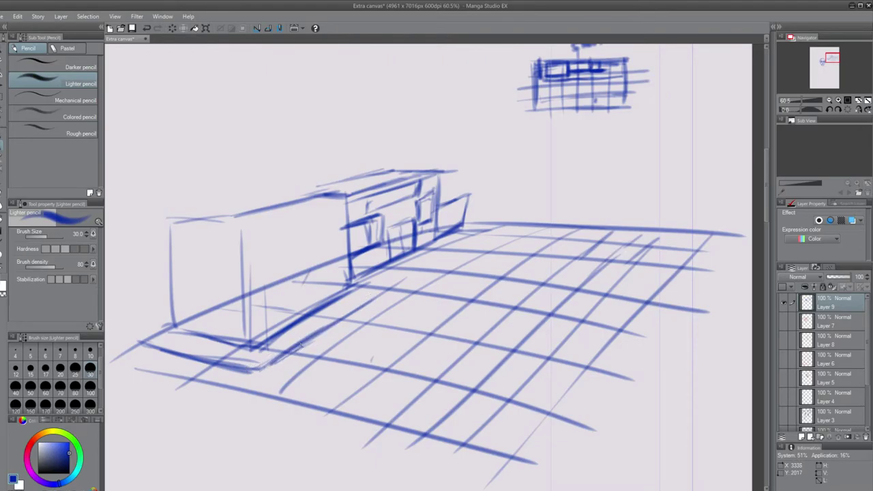
Step: Extend the sidewalk's outer edge past the second block toward the grid's far edge
left_click_drag(302, 346, 433, 267)
key("ctrl+z")
left_click_drag(384, 291, 461, 252)
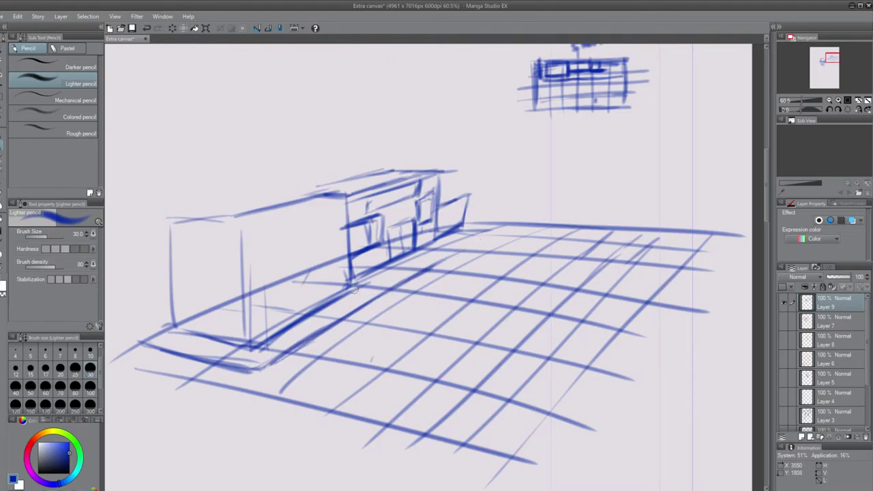
mouse_move(355, 289)
left_mouse_down()
mouse_move(465, 225)
mouse_move(405, 281)
left_mouse_up()
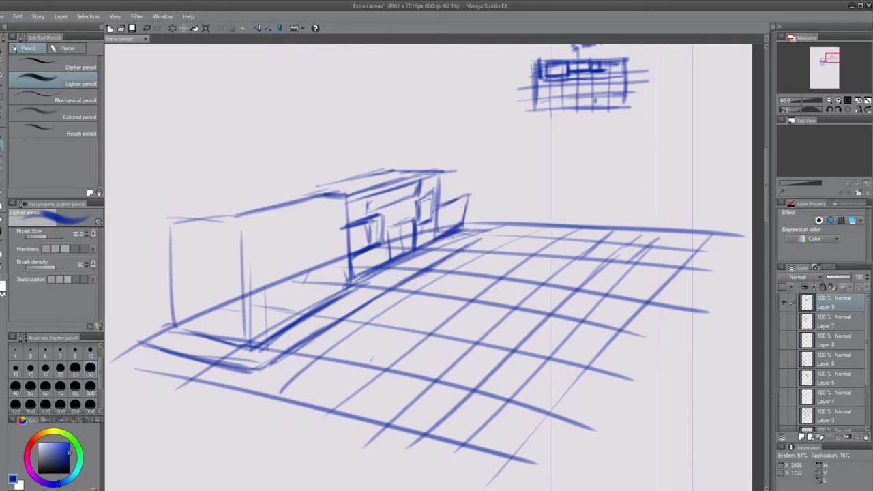
left_click_drag(474, 243, 443, 263)
Step: Close the sidewalk's far end and reinforce the small third block's edges
mouse_move(464, 225)
left_mouse_down()
mouse_move(488, 222)
mouse_move(483, 228)
left_mouse_up()
mouse_move(468, 193)
left_mouse_down()
mouse_move(463, 226)
mouse_move(446, 239)
left_mouse_up()
left_click_drag(440, 209, 466, 195)
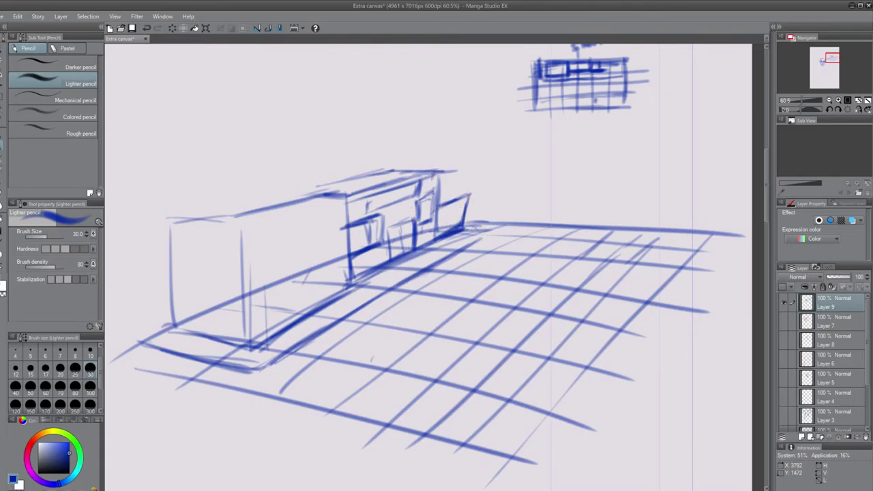
Step: Draw the first block's back and far side top edges to close its roof, and add an outer vertical edge
left_click_drag(256, 224, 288, 213)
left_click_drag(285, 194, 338, 194)
left_click_drag(250, 190, 341, 196)
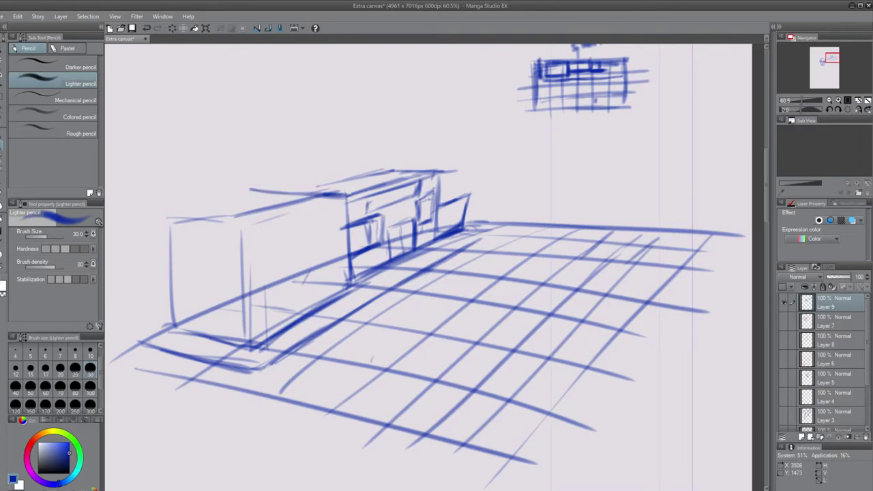
left_click_drag(251, 191, 174, 210)
mouse_move(252, 191)
left_mouse_down()
mouse_move(152, 217)
mouse_move(244, 223)
left_mouse_up()
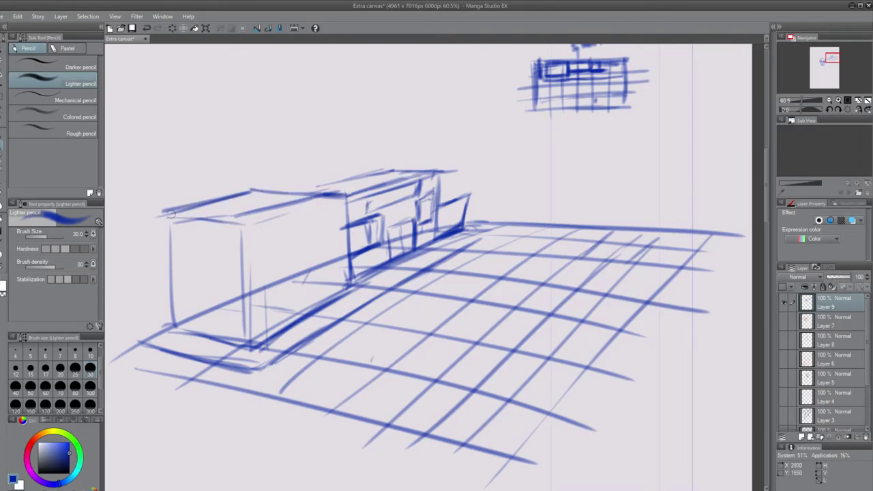
mouse_move(174, 216)
left_mouse_down()
mouse_move(241, 224)
mouse_move(169, 270)
mouse_move(165, 324)
left_mouse_up()
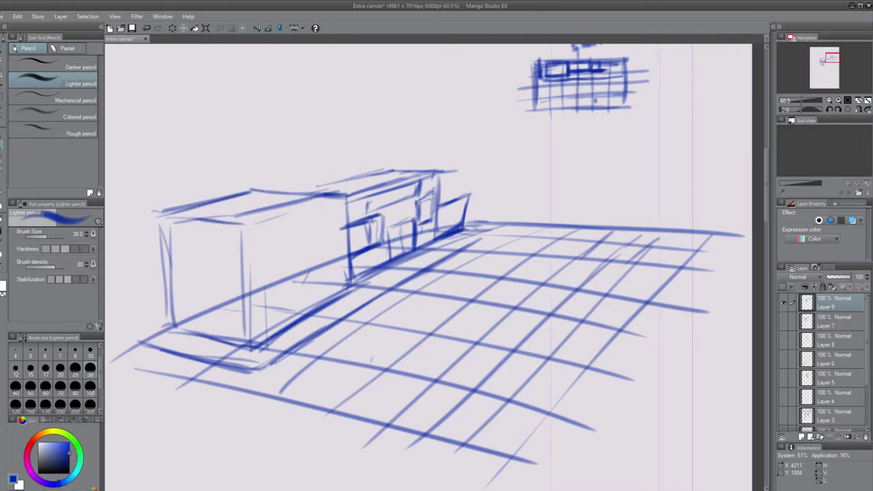
Step: Outline an overhanging, sloped roof band around the first block's front corner
mouse_move(287, 183)
left_mouse_down()
mouse_move(318, 187)
mouse_move(208, 203)
mouse_move(239, 200)
mouse_move(236, 230)
left_mouse_up()
left_click_drag(170, 192, 155, 218)
left_click_drag(161, 200, 145, 221)
mouse_move(158, 229)
left_mouse_down()
mouse_move(235, 243)
mouse_move(322, 207)
left_mouse_up()
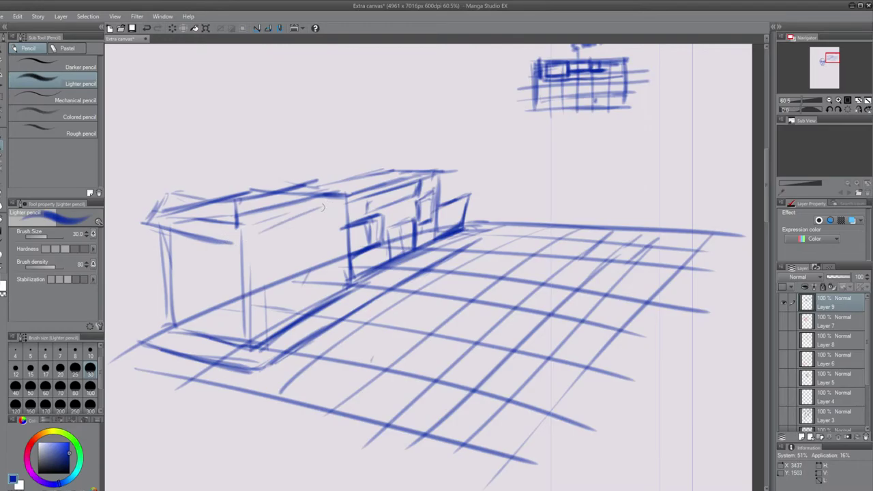
mouse_move(239, 241)
left_mouse_down()
mouse_move(366, 196)
mouse_move(325, 209)
left_mouse_up()
mouse_move(234, 204)
left_mouse_down()
mouse_move(324, 176)
mouse_move(227, 242)
left_mouse_up()
left_click_drag(232, 207, 222, 240)
left_click_drag(148, 225, 233, 242)
Step: Darken the roof band's front slope and extend its upper and lower edges along the first block's long side
left_click_drag(163, 193, 142, 226)
left_click_drag(142, 227, 191, 238)
mouse_move(156, 192)
left_mouse_down()
mouse_move(232, 202)
mouse_move(322, 173)
left_mouse_up()
mouse_move(241, 205)
left_mouse_down()
mouse_move(339, 170)
mouse_move(353, 199)
left_mouse_up()
left_click_drag(283, 225, 349, 197)
left_click_drag(270, 191, 342, 170)
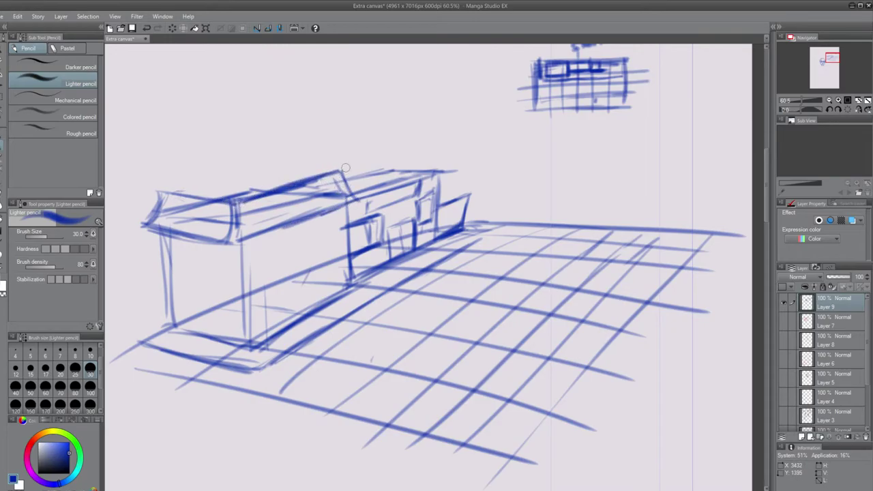
Step: Darken the roof band's upper edges and draw the back edges of the first block's flat roof top
left_click_drag(231, 204, 313, 179)
left_click_drag(166, 188, 242, 205)
mouse_move(346, 170)
left_mouse_down()
mouse_move(236, 168)
mouse_move(171, 190)
left_mouse_up()
mouse_move(257, 166)
left_mouse_down()
mouse_move(156, 196)
mouse_move(208, 205)
left_mouse_up()
left_click_drag(157, 191, 246, 200)
Step: Sketch a small door at the base and a long sign panel on the first block's long face
mouse_move(348, 209)
left_mouse_down()
mouse_move(412, 242)
mouse_move(424, 235)
mouse_move(435, 265)
left_mouse_up()
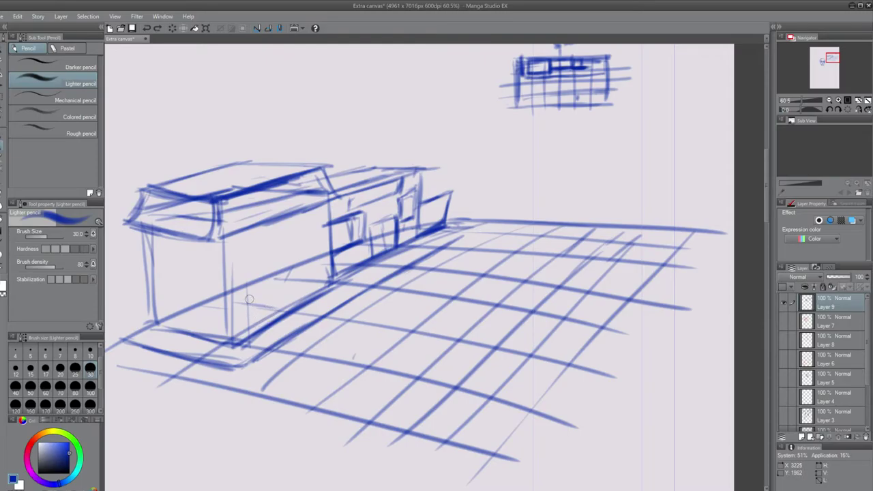
mouse_move(248, 302)
left_mouse_down()
mouse_move(250, 334)
mouse_move(265, 293)
mouse_move(266, 330)
mouse_move(248, 334)
mouse_move(268, 289)
left_mouse_up()
left_click_drag(236, 245, 237, 275)
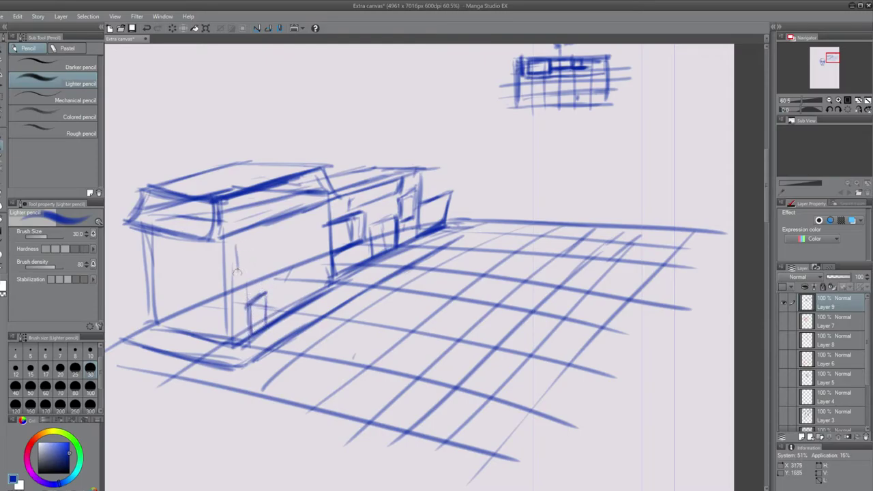
left_click_drag(237, 240, 296, 221)
left_click_drag(248, 241, 324, 209)
left_click_drag(238, 271, 320, 232)
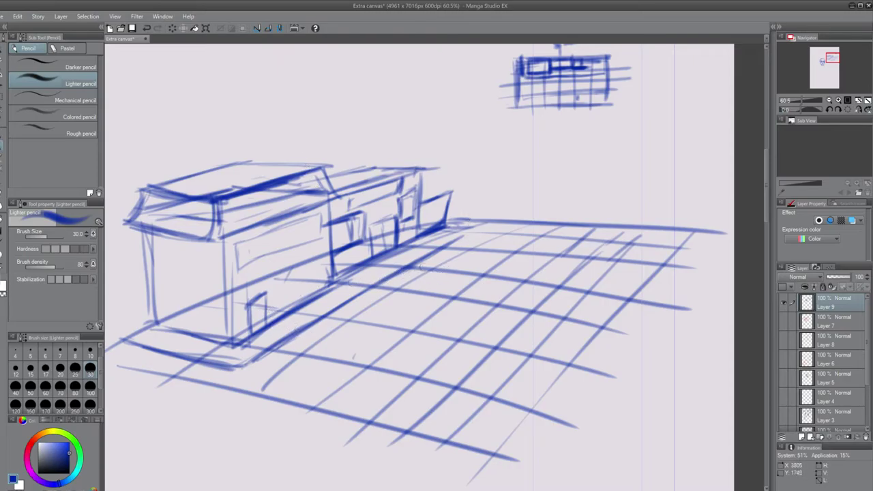
Step: Darken the base line along the blocks and the outline of the first block's small door
mouse_move(448, 225)
left_mouse_down()
mouse_move(468, 223)
mouse_move(309, 326)
left_mouse_up()
left_click_drag(336, 283, 232, 345)
mouse_move(248, 304)
left_mouse_down()
mouse_move(264, 295)
mouse_move(265, 319)
mouse_move(266, 293)
left_mouse_up()
left_click_drag(266, 295, 264, 324)
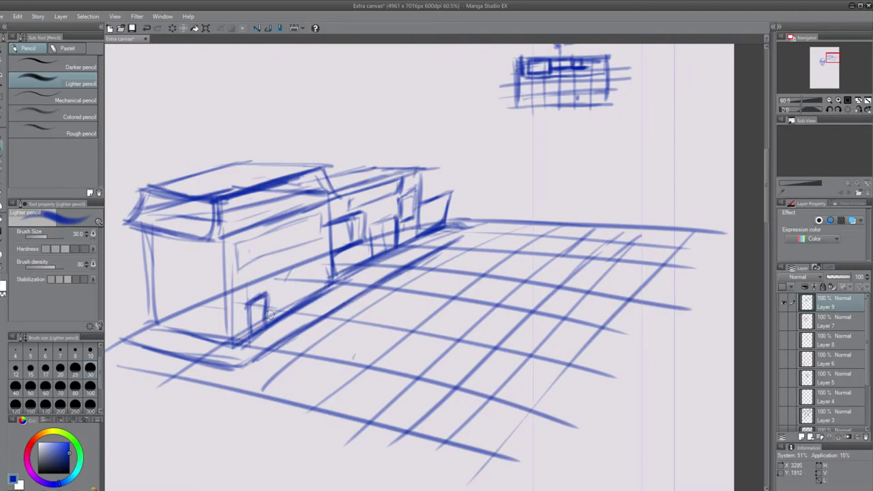
Step: Add vertical pillar lines at the first block's front corner and darken the roof band's lower edge
left_click_drag(446, 263, 457, 262)
left_click_drag(251, 265, 266, 260)
mouse_move(250, 245)
left_mouse_down()
mouse_move(265, 241)
mouse_move(225, 269)
mouse_move(232, 331)
left_mouse_up()
mouse_move(227, 298)
left_mouse_down()
mouse_move(232, 338)
mouse_move(244, 334)
left_mouse_up()
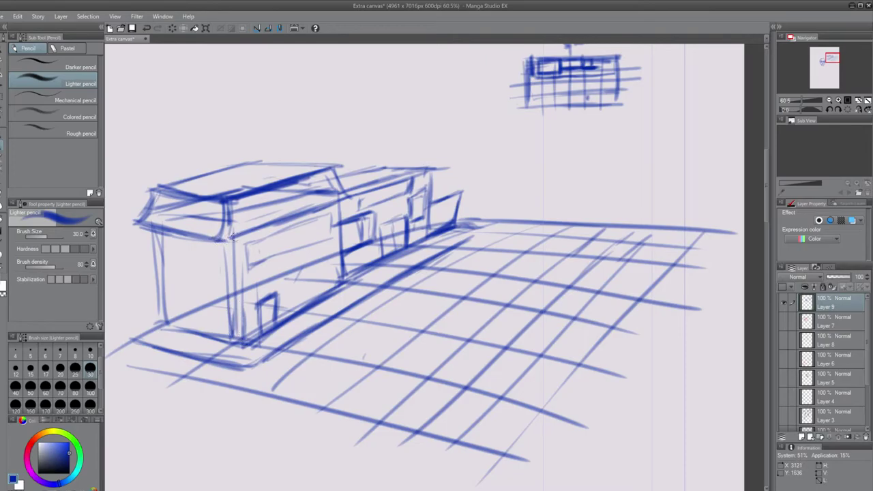
mouse_move(229, 240)
left_mouse_down()
mouse_move(349, 195)
mouse_move(228, 242)
left_mouse_up()
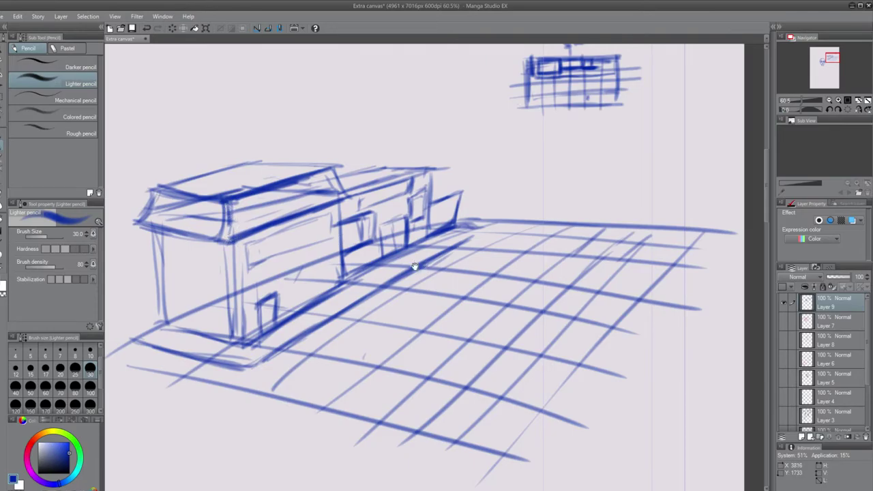
Step: Thicken the blocks' base line and the sidewalk's far end, and start hatching the sidewalk beside the first block
left_click_drag(415, 266, 408, 270)
left_click_drag(327, 292, 352, 272)
left_click_drag(310, 303, 386, 254)
mouse_move(452, 226)
left_mouse_down()
mouse_move(467, 229)
mouse_move(450, 247)
left_mouse_up()
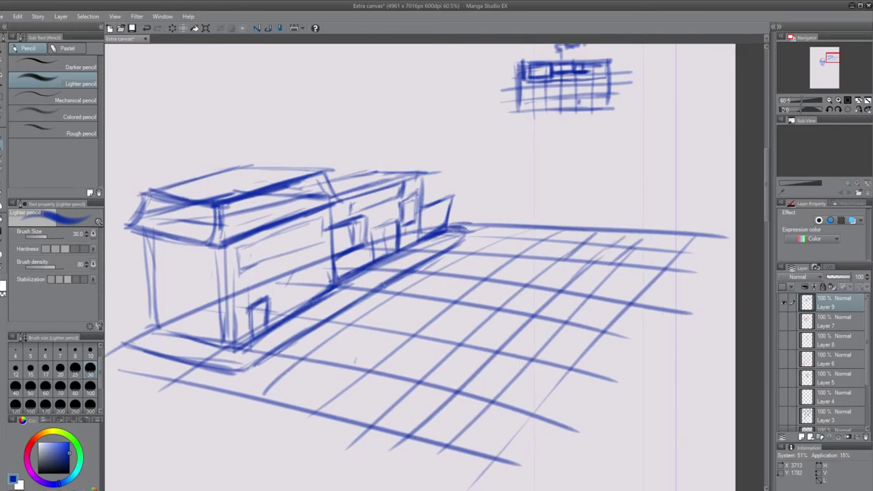
mouse_move(312, 328)
left_mouse_down()
mouse_move(386, 281)
mouse_move(343, 306)
mouse_move(355, 294)
left_mouse_up()
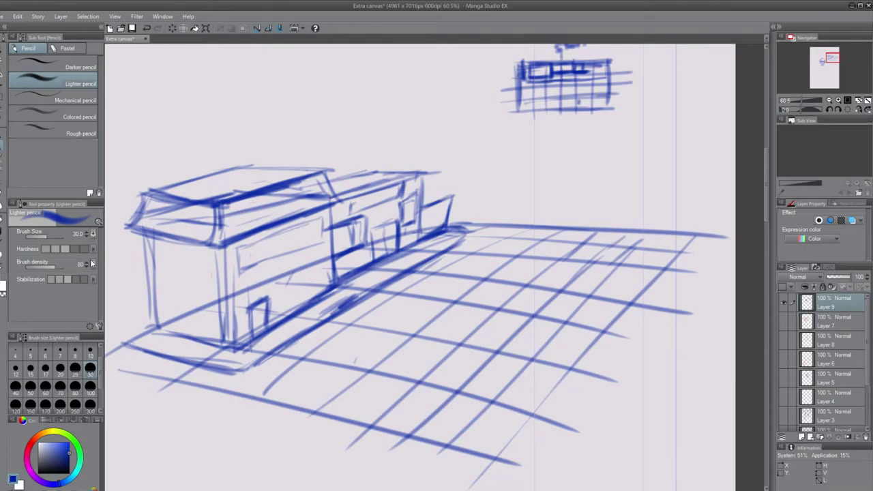
Step: Shade patches of the sidewalk beside both blocks and at the front corner with brush sizes 60 and 50
left_click(30, 388)
mouse_move(318, 316)
left_mouse_down()
mouse_move(357, 285)
mouse_move(343, 287)
mouse_move(352, 273)
left_mouse_up()
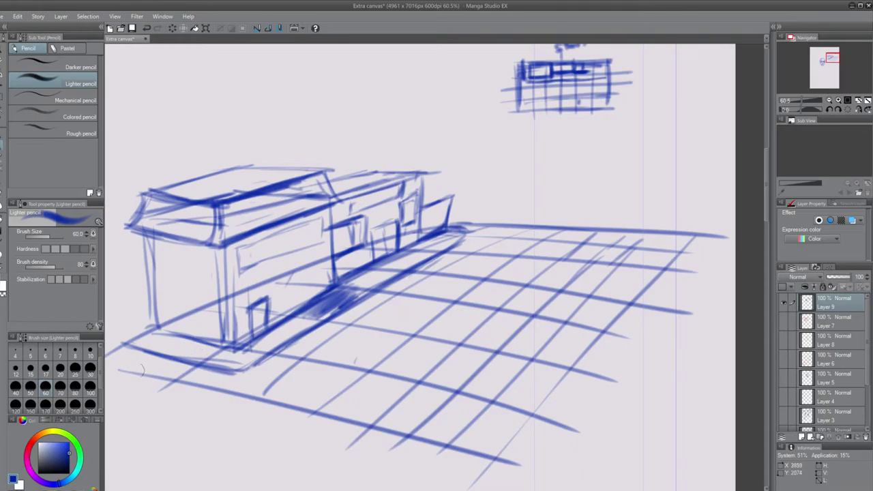
left_click(30, 391)
left_click_drag(326, 314, 346, 302)
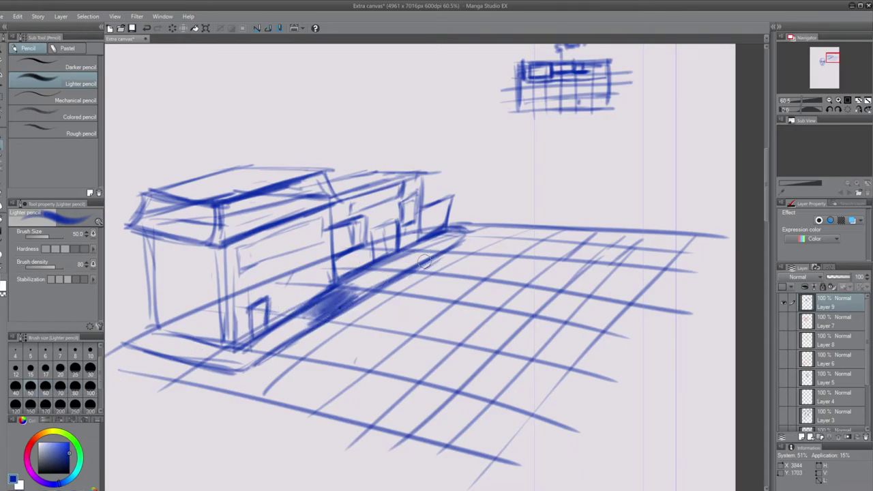
mouse_move(416, 261)
left_mouse_down()
mouse_move(447, 240)
mouse_move(431, 240)
mouse_move(453, 244)
left_mouse_up()
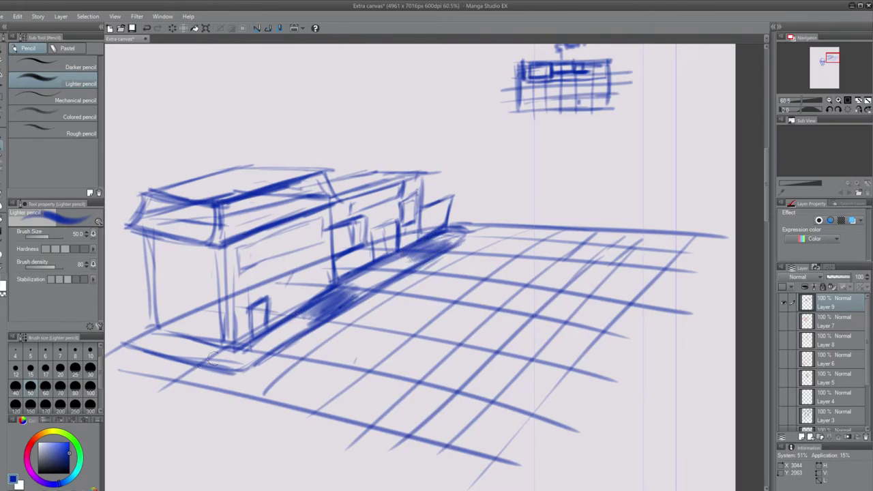
mouse_move(207, 359)
left_mouse_down()
mouse_move(232, 362)
mouse_move(225, 353)
left_mouse_up()
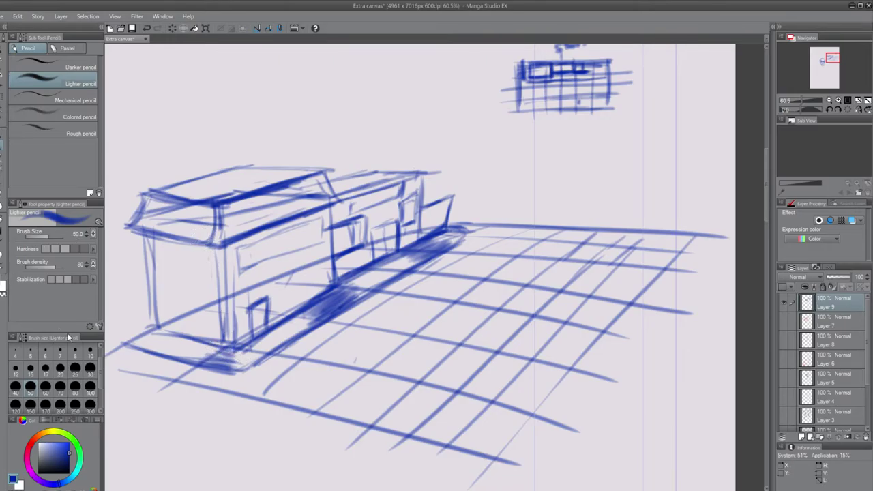
Step: Set the brush size back to 30 and darken the first block's roof corner, back edge and front band edges
left_click(90, 368)
left_click_drag(225, 207, 215, 243)
mouse_move(205, 222)
left_mouse_down()
mouse_move(213, 218)
mouse_move(224, 244)
left_mouse_up()
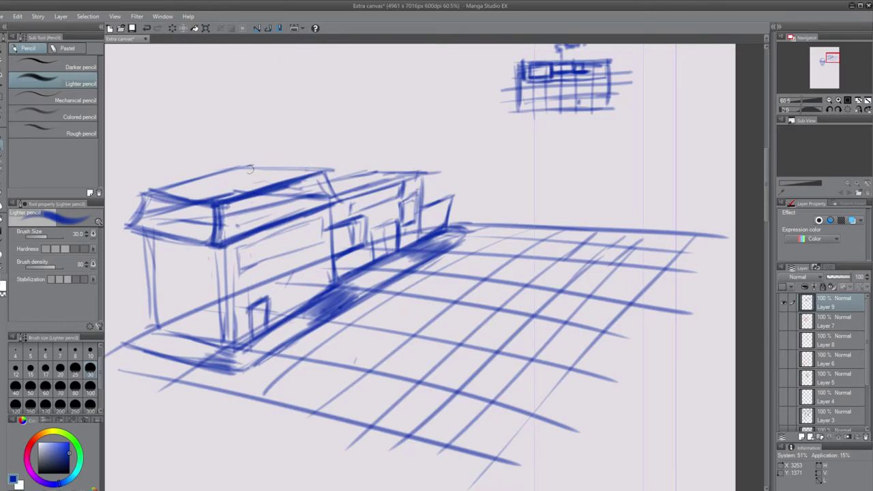
left_click_drag(243, 168, 328, 170)
left_click_drag(140, 196, 207, 209)
left_click_drag(131, 225, 204, 242)
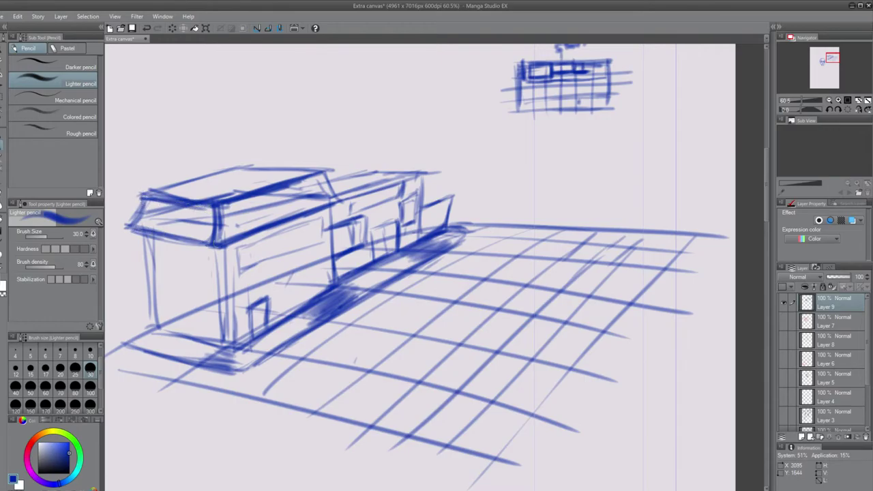
Step: Sketch a small patch of roof tiles on the first block's roof band beside the front corner, finishing with brush size 25
left_click_drag(241, 213, 351, 224)
mouse_move(304, 207)
left_mouse_down()
mouse_move(318, 227)
mouse_move(317, 206)
mouse_move(332, 220)
mouse_move(316, 200)
mouse_move(313, 228)
mouse_move(331, 218)
mouse_move(317, 222)
mouse_move(328, 218)
mouse_move(305, 208)
mouse_move(298, 229)
mouse_move(288, 216)
mouse_move(296, 237)
mouse_move(315, 226)
mouse_move(306, 216)
mouse_move(284, 217)
mouse_move(277, 241)
mouse_move(295, 236)
mouse_move(313, 245)
mouse_move(305, 250)
mouse_move(299, 236)
mouse_move(308, 230)
mouse_move(328, 250)
mouse_move(310, 227)
mouse_move(317, 248)
mouse_move(294, 241)
mouse_move(312, 256)
mouse_move(328, 247)
mouse_move(318, 221)
mouse_move(341, 240)
mouse_move(326, 221)
mouse_move(341, 250)
left_mouse_up()
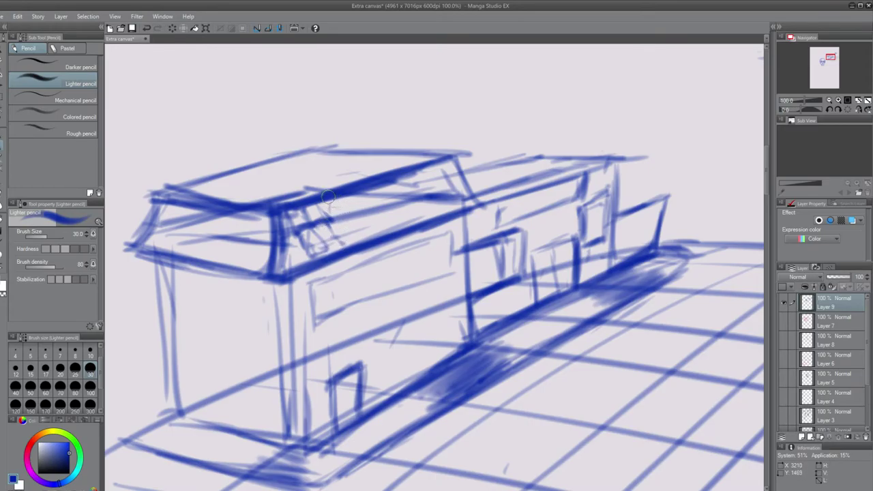
mouse_move(330, 199)
left_mouse_down()
mouse_move(349, 212)
mouse_move(331, 218)
mouse_move(343, 207)
mouse_move(332, 213)
mouse_move(338, 207)
mouse_move(328, 197)
mouse_move(339, 222)
mouse_move(357, 234)
left_mouse_up()
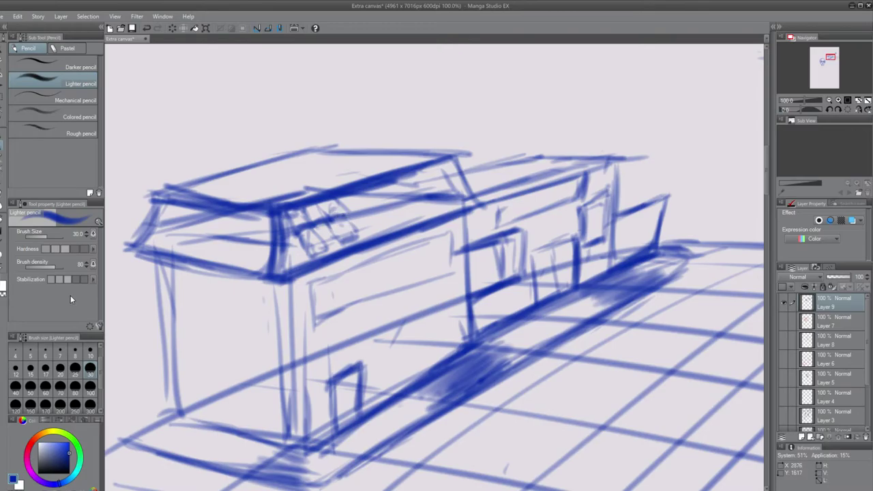
left_click(75, 369)
scroll(332, 196, "up", 4)
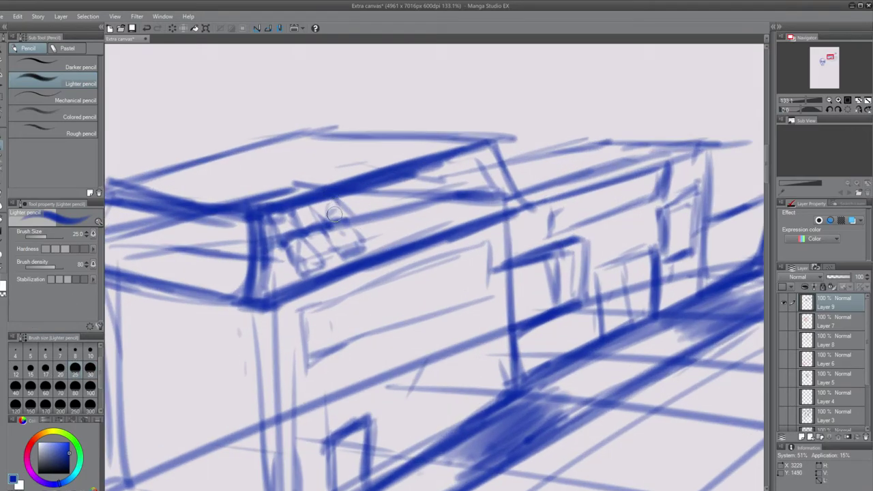
left_click_drag(333, 201, 351, 229)
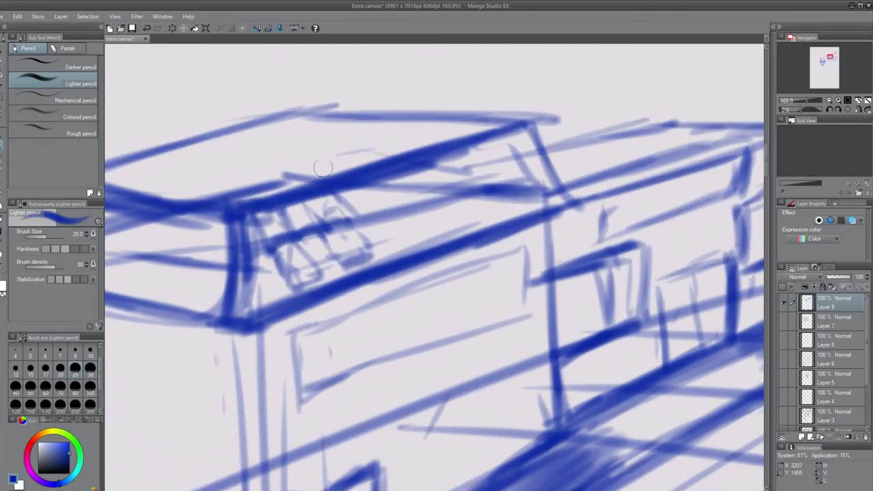
left_click_drag(330, 198, 344, 212)
Step: Add short vertical ticks below the first block's eave and at its far end, and darken the roof band's slanted far edge
mouse_move(346, 226)
left_mouse_down()
mouse_move(368, 256)
mouse_move(376, 308)
left_mouse_up()
scroll(380, 307, "down", 2)
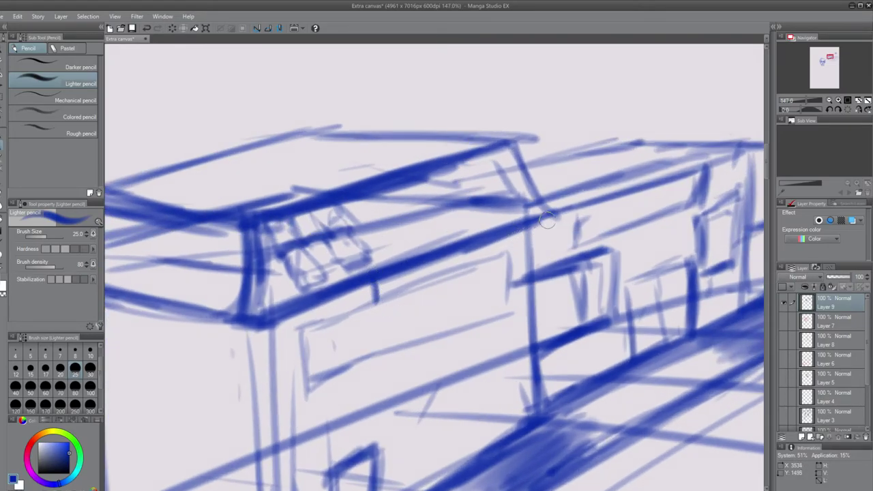
left_click_drag(546, 218, 547, 247)
key("ctrl+z")
left_click_drag(552, 214, 554, 238)
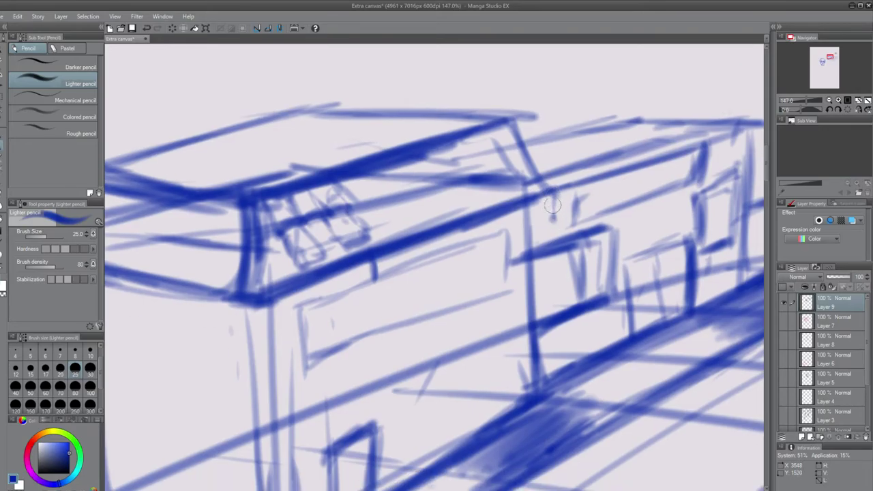
left_click_drag(546, 248, 545, 228)
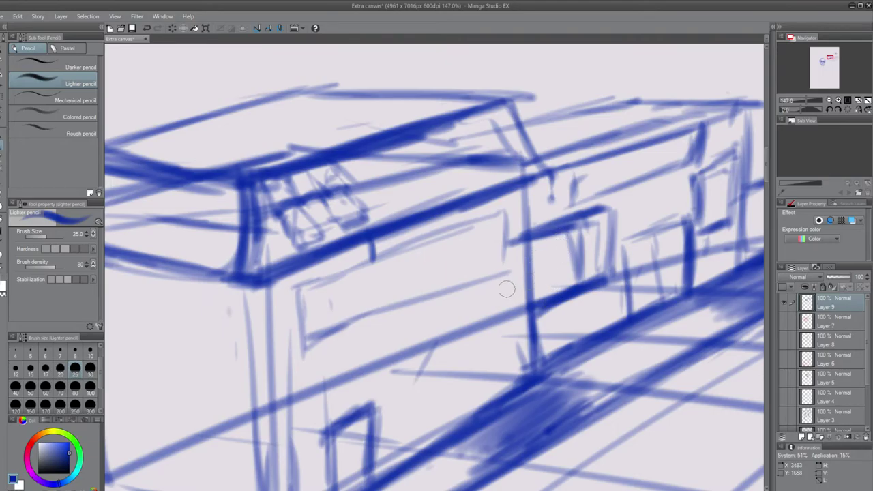
scroll(512, 277, "down", 2)
mouse_move(496, 293)
left_mouse_down()
mouse_move(502, 266)
mouse_move(511, 269)
left_mouse_up()
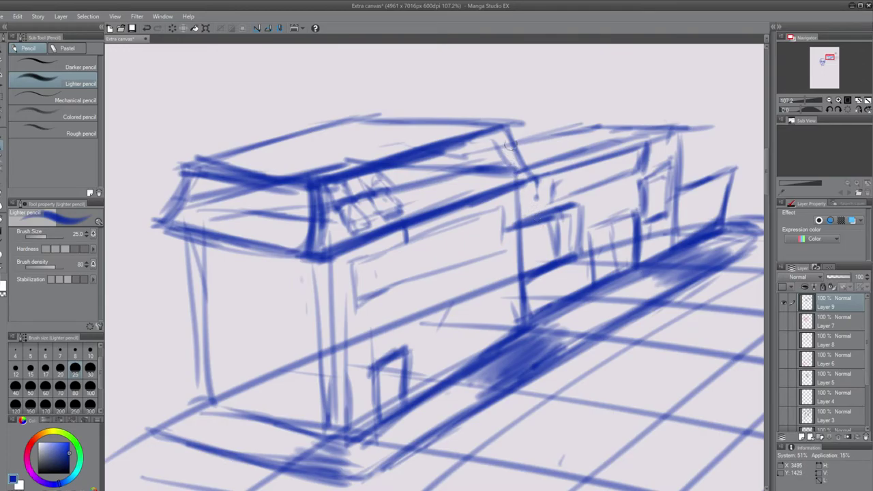
mouse_move(506, 126)
left_mouse_down()
mouse_move(531, 181)
mouse_move(506, 193)
left_mouse_up()
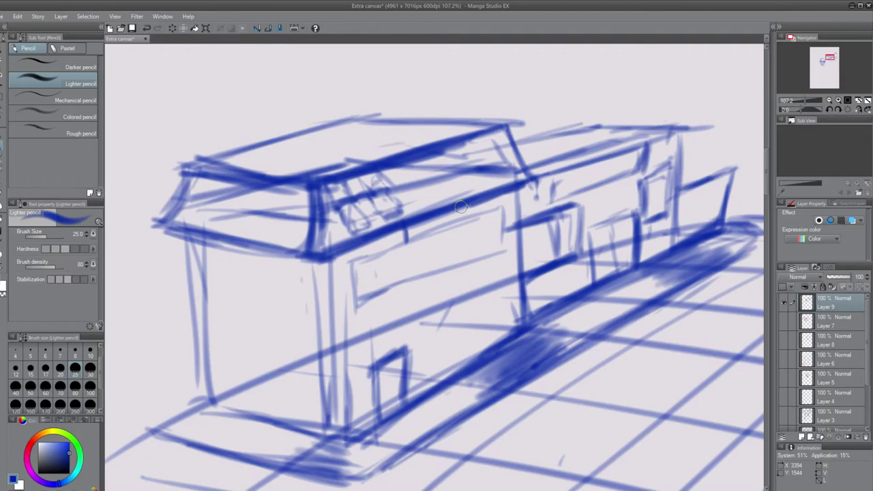
Step: Darken one receding line of the perspective grid near its front edge
scroll(460, 206, "down", 3)
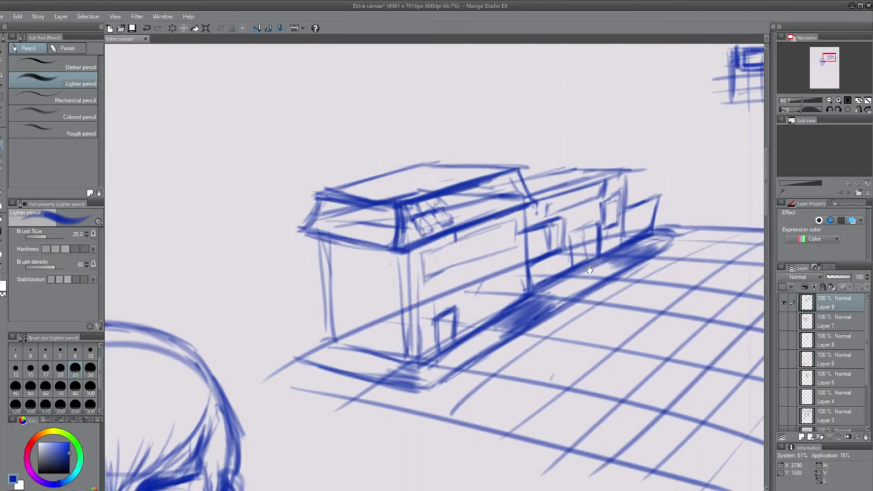
mouse_move(590, 269)
left_mouse_down()
mouse_move(519, 293)
mouse_move(489, 290)
mouse_move(512, 302)
mouse_move(446, 332)
left_mouse_up()
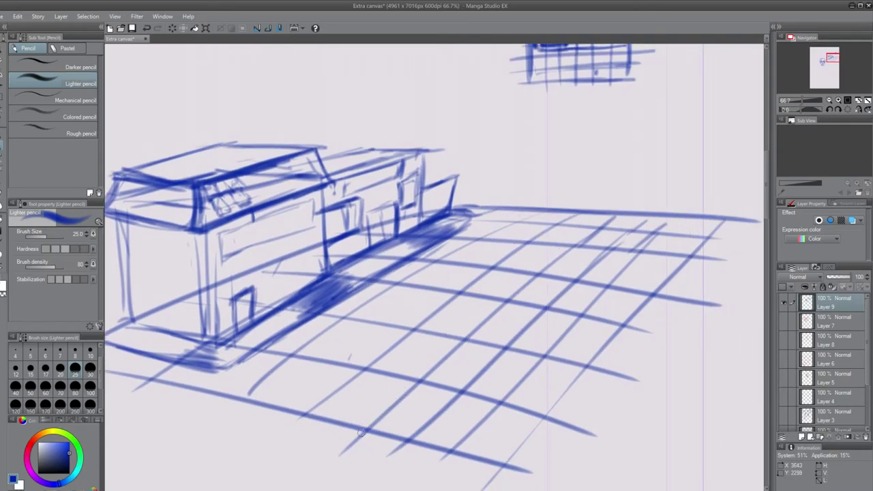
left_click_drag(372, 425, 430, 374)
left_click_drag(389, 335, 522, 354)
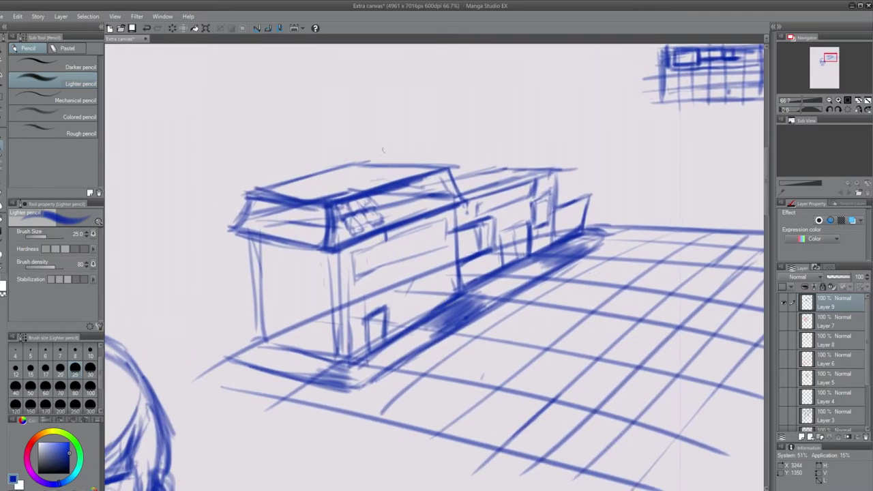
Step: Add a small mark on the first block's side wall and darken the pillar lines at its front corner
scroll(393, 189, "up", 4)
scroll(419, 195, "down", 10)
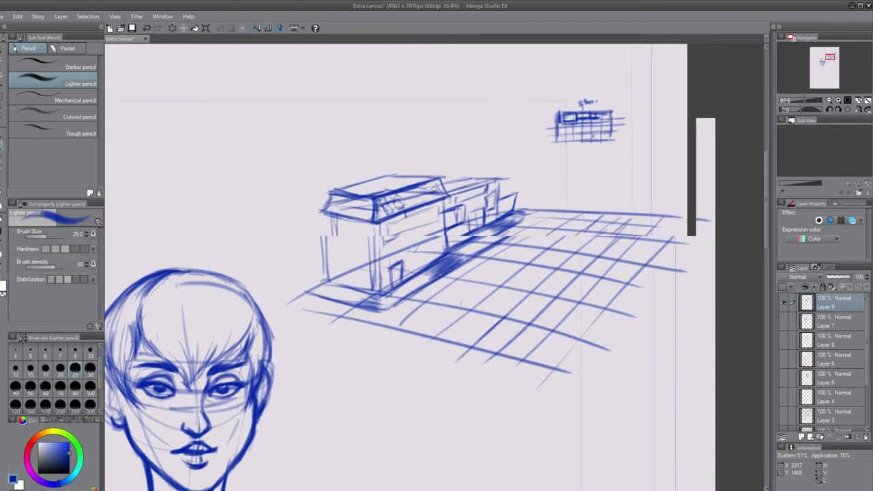
scroll(414, 190, "up", 7)
scroll(412, 186, "up", 2)
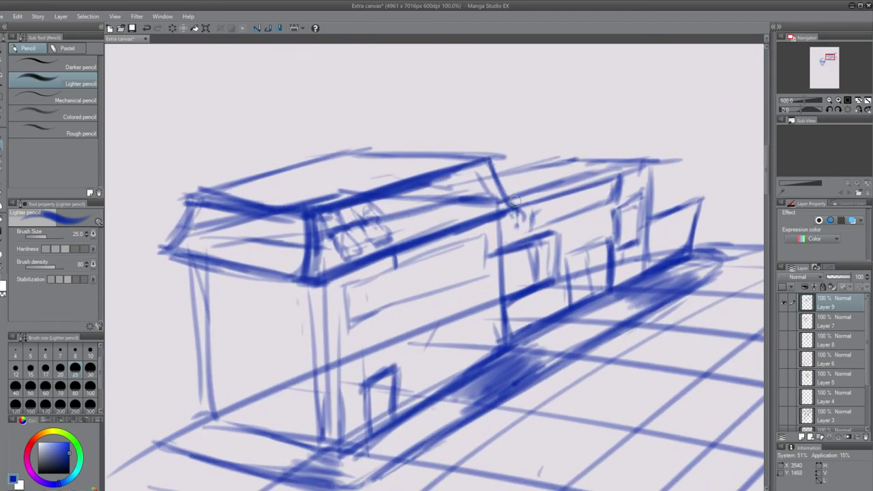
mouse_move(278, 300)
left_mouse_down()
mouse_move(292, 297)
mouse_move(318, 381)
left_mouse_up()
left_click_drag(311, 285, 323, 410)
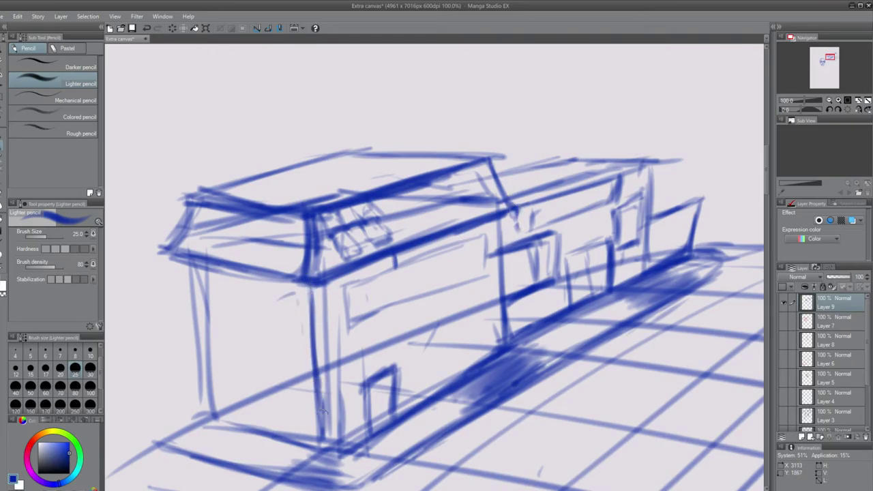
key("ctrl+z")
left_click_drag(329, 281, 338, 399)
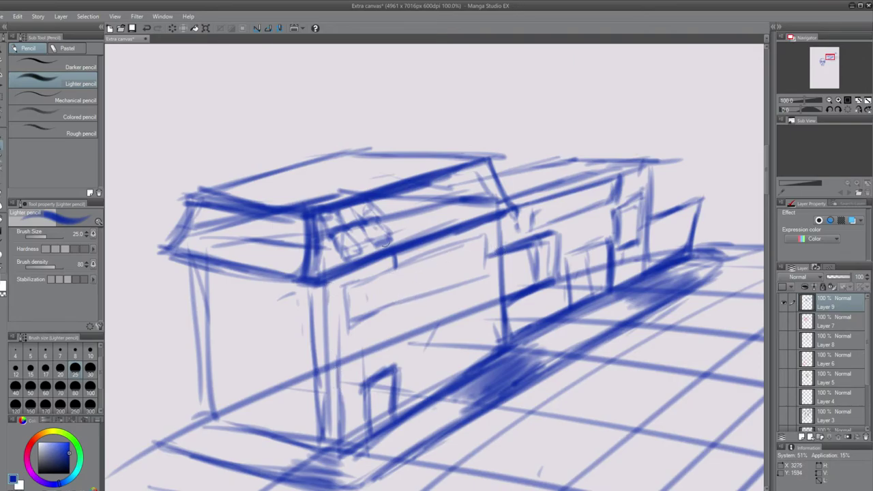
Step: Thicken the upper edges of the first block's roof band along the front and the side
left_click_drag(324, 199, 422, 167)
mouse_move(341, 192)
left_mouse_down()
mouse_move(460, 154)
mouse_move(303, 206)
left_mouse_up()
mouse_move(253, 193)
left_mouse_down()
mouse_move(315, 211)
mouse_move(308, 205)
mouse_move(301, 215)
mouse_move(203, 186)
mouse_move(291, 202)
mouse_move(194, 186)
mouse_move(216, 191)
mouse_move(203, 204)
mouse_move(306, 216)
left_mouse_up()
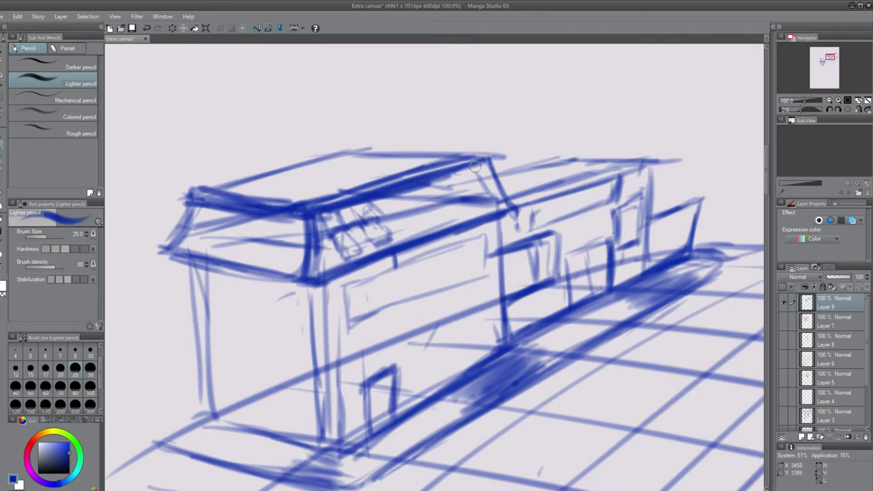
Step: Set the brush size to 70 and shade a vertical strip on the first block's side wall beside the corner pillar
scroll(408, 175, "down", 2)
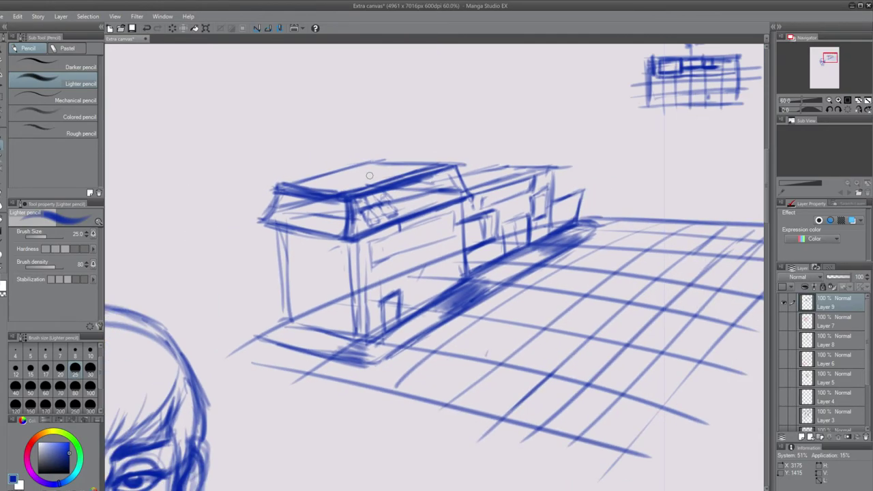
left_click_drag(445, 238, 399, 236)
left_click_drag(447, 202, 390, 222)
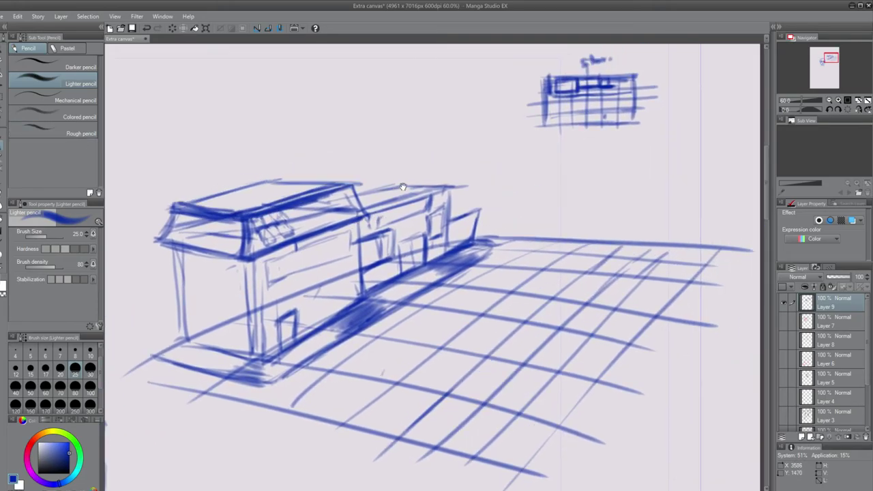
left_click(31, 389)
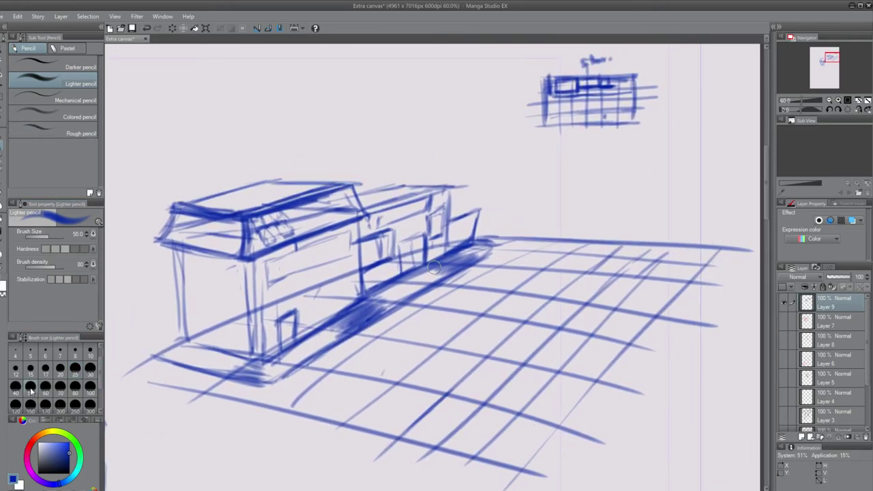
scroll(327, 269, "down", 2)
scroll(271, 303, "up", 3)
scroll(62, 383, "up", 1)
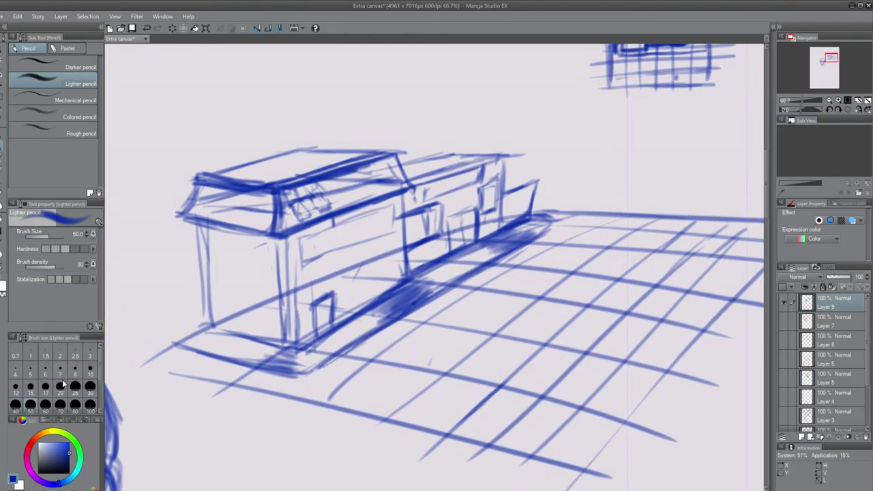
scroll(60, 394, "down", 3)
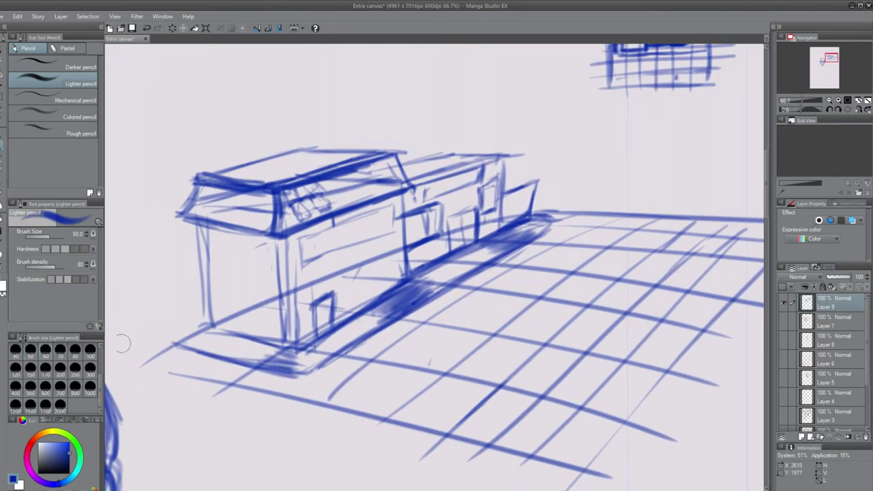
left_click(60, 349)
scroll(270, 276, "up", 2)
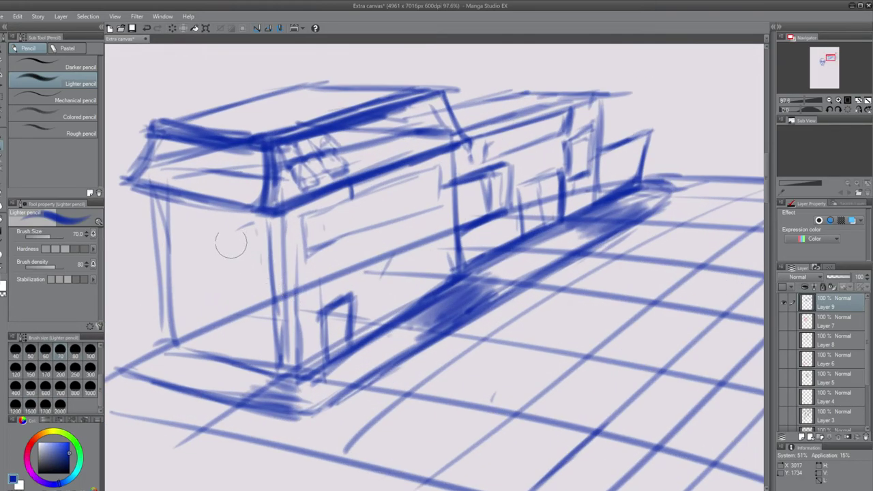
mouse_move(255, 242)
left_mouse_down()
mouse_move(296, 239)
mouse_move(299, 297)
left_mouse_up()
left_click_drag(297, 205, 300, 303)
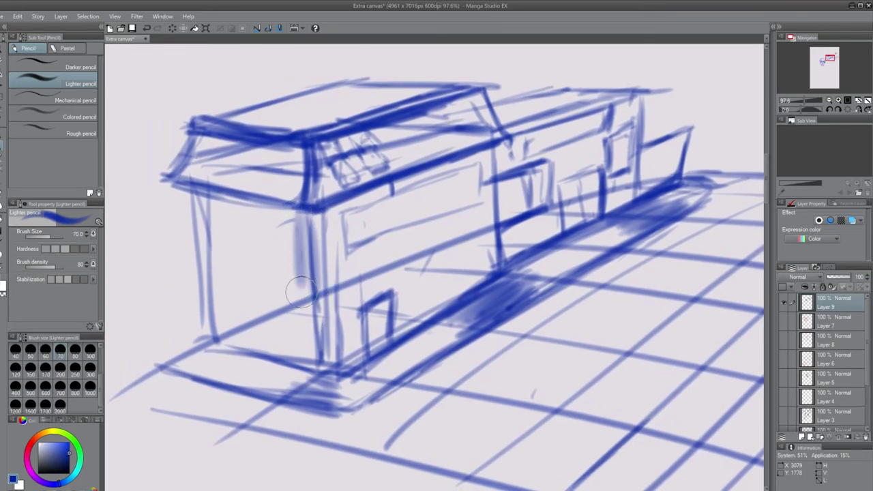
Step: Shade the first block's side wall broadly with brush size 250, undoing the stroke over the corner pillar
left_click(75, 370)
mouse_move(213, 230)
left_mouse_down()
mouse_move(228, 302)
mouse_move(221, 273)
mouse_move(249, 256)
mouse_move(279, 294)
mouse_move(267, 266)
mouse_move(205, 232)
mouse_move(314, 227)
left_mouse_up()
left_click_drag(384, 206, 307, 234)
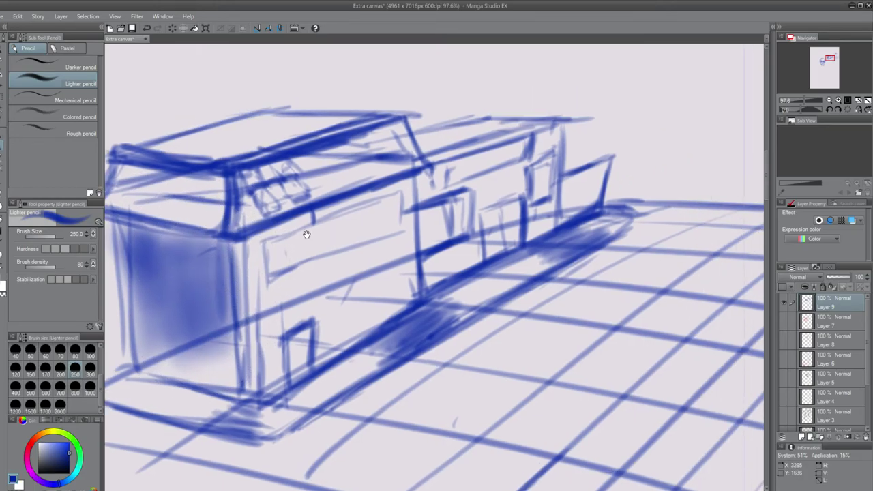
left_click_drag(254, 249, 251, 326)
key("ctrl+z")
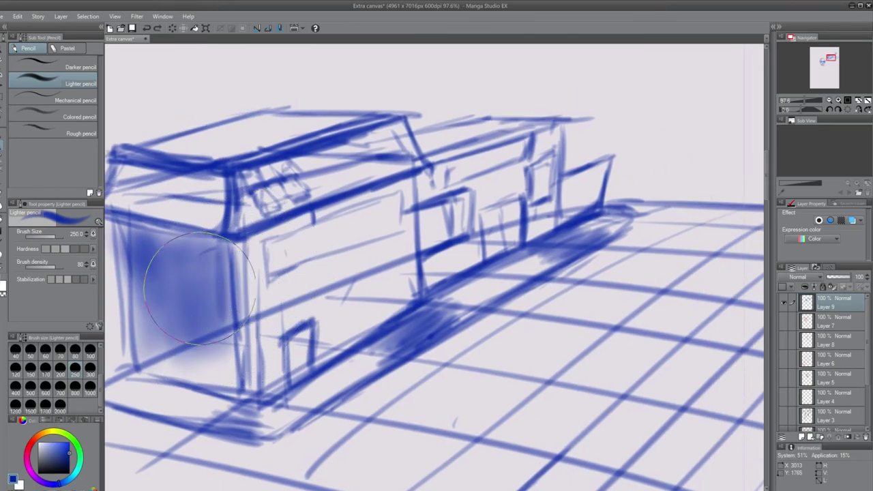
left_click_drag(205, 286, 257, 274)
scroll(310, 286, "down", 5)
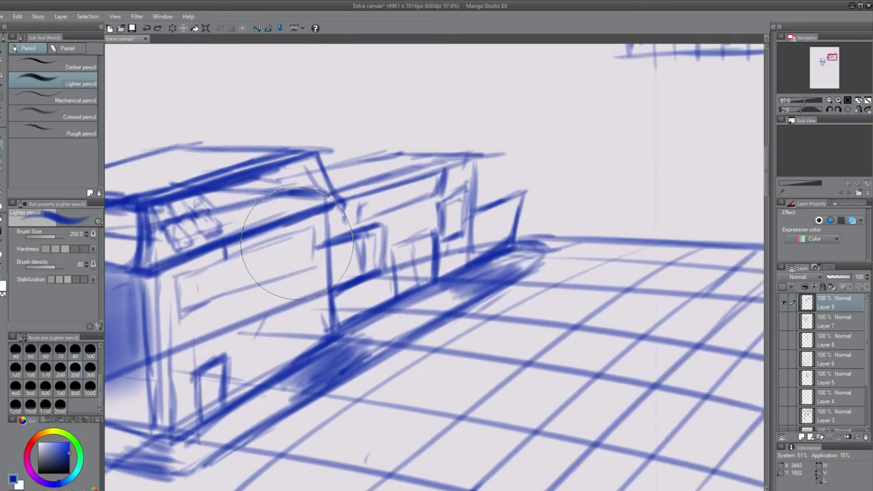
left_click_drag(260, 266, 358, 264)
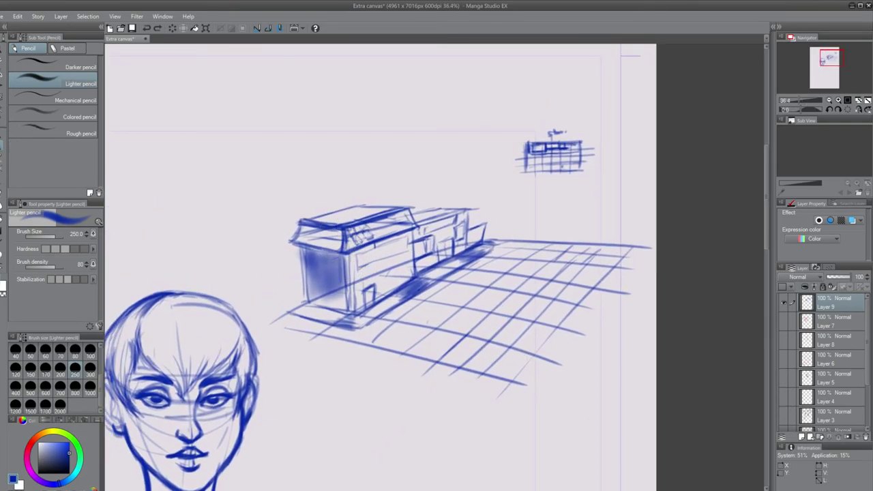
Step: Set the brush size to 80 and shade the character's face between the left eyebrow, inner eye corner and nose bridge
left_click(45, 369)
scroll(100, 349, "up", 1)
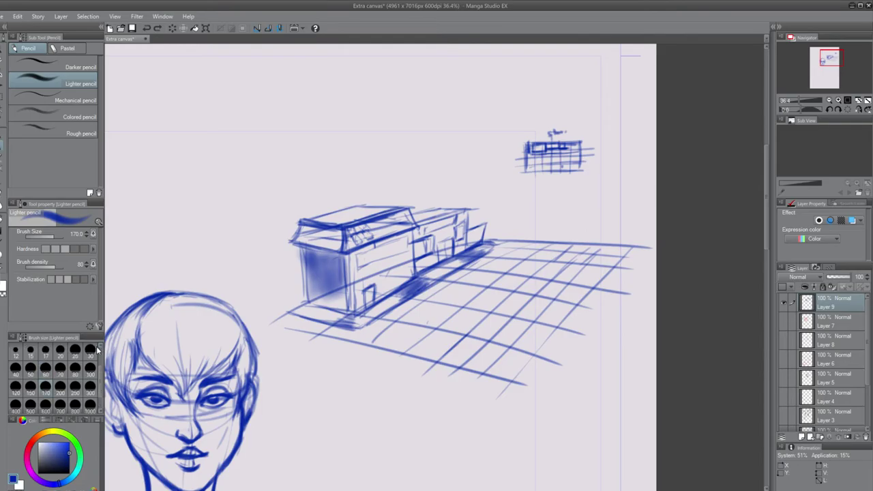
left_click(75, 368)
scroll(193, 381, "down", 1)
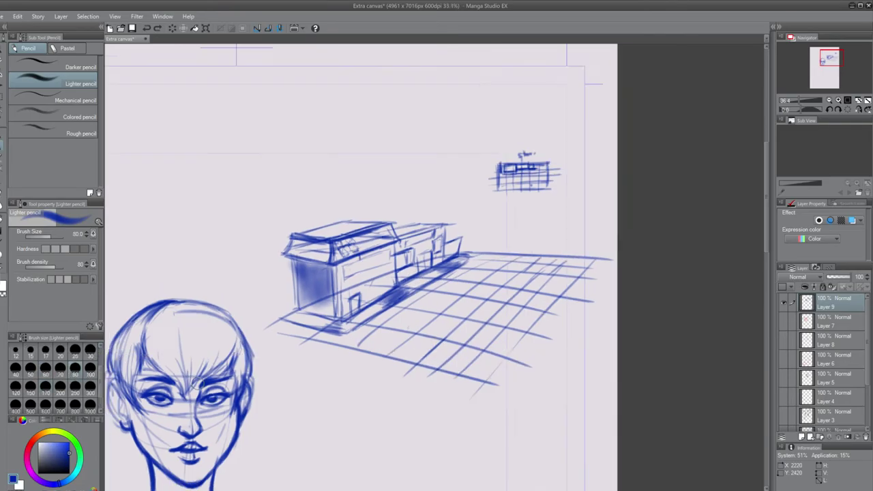
scroll(194, 380, "up", 5)
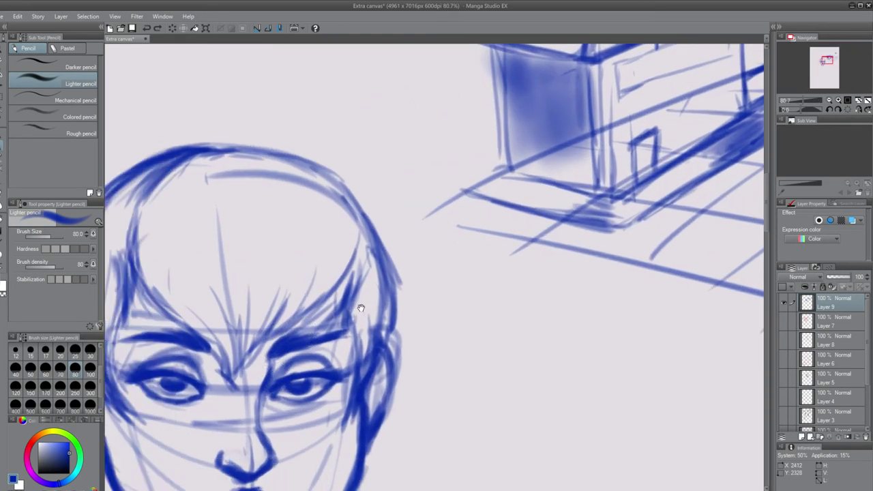
scroll(354, 303, "up", 2)
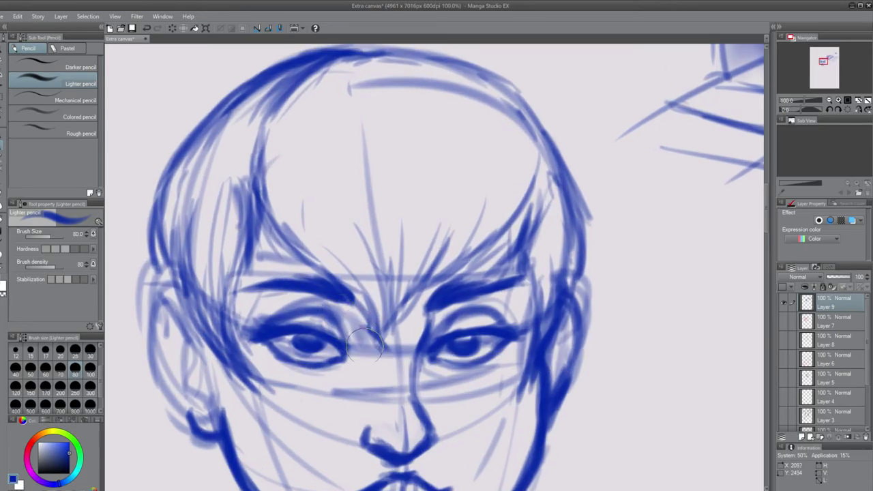
left_click_drag(341, 321, 334, 326)
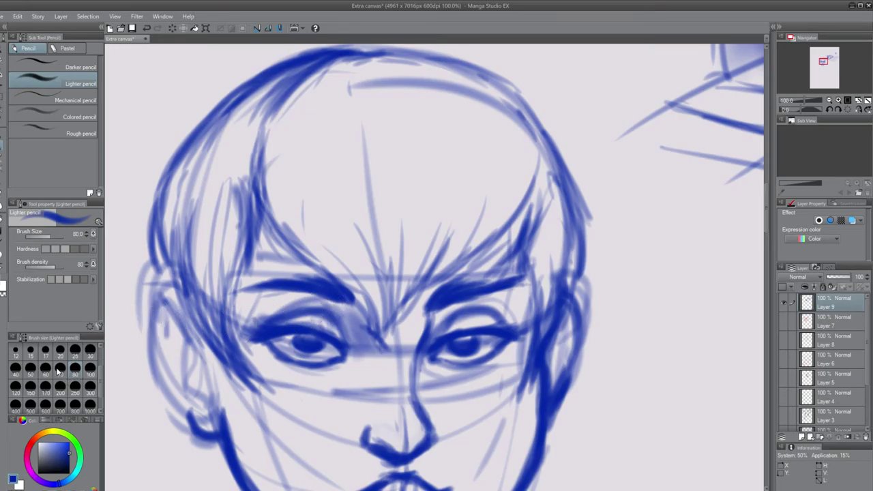
Step: Reduce the brush size to 40, darken both sides of the nose bridge between the eyes, and draw a line down the nose
left_click(45, 370)
mouse_move(366, 326)
left_mouse_down()
mouse_move(369, 351)
mouse_move(378, 338)
mouse_move(421, 334)
mouse_move(426, 320)
mouse_move(374, 358)
mouse_move(365, 330)
mouse_move(382, 348)
mouse_move(362, 318)
mouse_move(376, 348)
mouse_move(369, 323)
mouse_move(367, 335)
mouse_move(369, 313)
mouse_move(445, 328)
mouse_move(434, 321)
mouse_move(404, 358)
mouse_move(418, 337)
mouse_move(412, 295)
mouse_move(426, 375)
left_mouse_up()
left_click_drag(415, 335, 428, 378)
left_click_drag(425, 301, 417, 367)
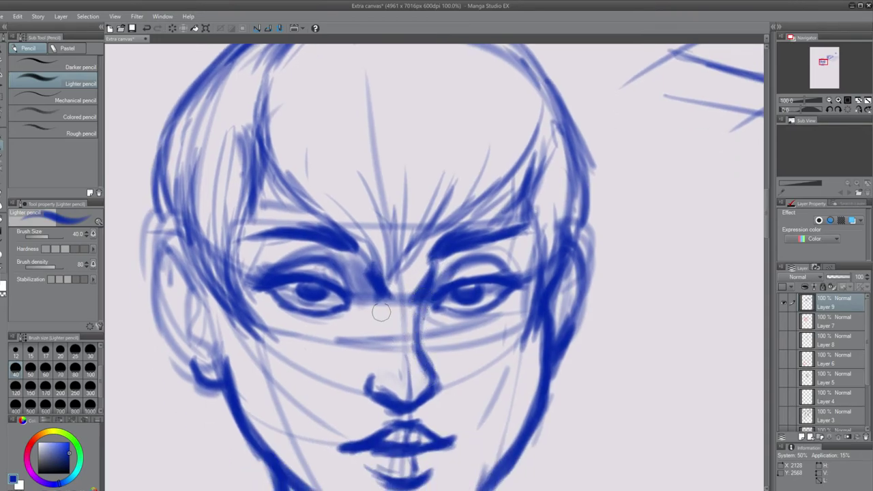
left_click_drag(381, 303, 386, 357)
mouse_move(415, 315)
left_mouse_down()
mouse_move(423, 367)
mouse_move(417, 348)
mouse_move(428, 393)
mouse_move(411, 405)
mouse_move(383, 393)
mouse_move(419, 388)
left_mouse_up()
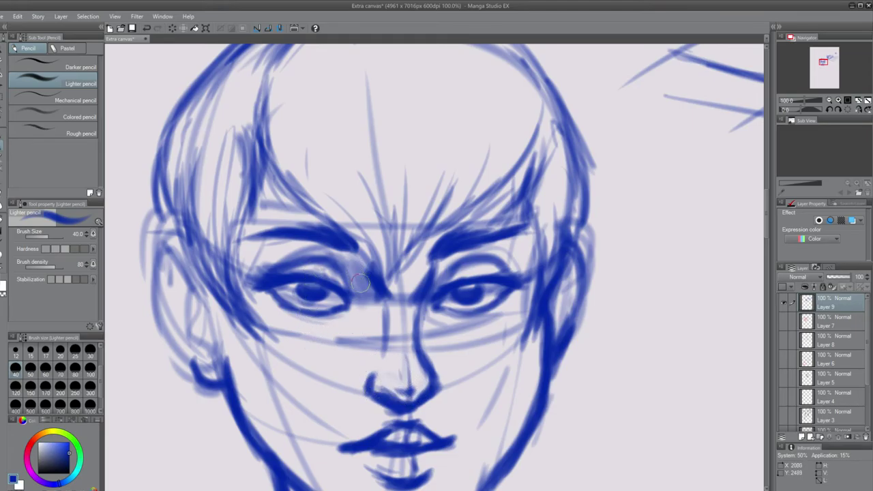
Step: Darken the line running down the nose and add a short stroke to the hair at the left temple
left_click_drag(375, 292, 383, 319)
scroll(409, 283, "down", 1)
scroll(426, 272, "up", 1)
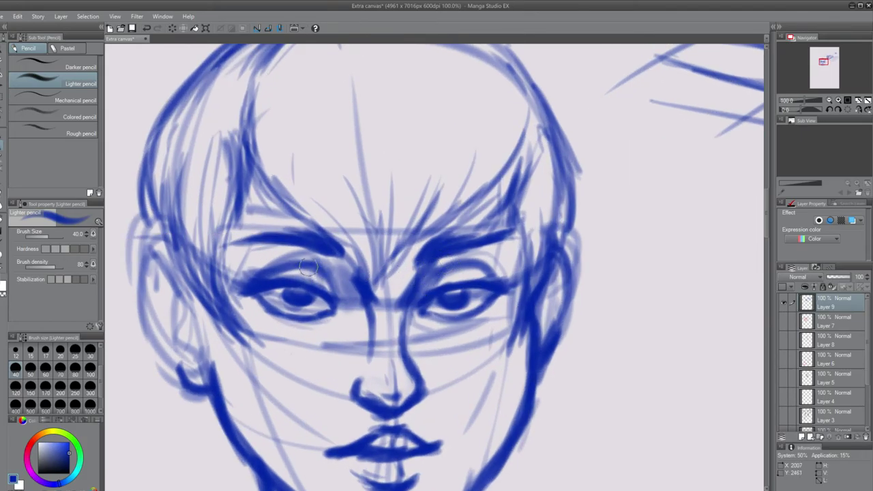
left_click_drag(224, 233, 220, 254)
scroll(537, 237, "down", 2)
scroll(469, 249, "up", 2)
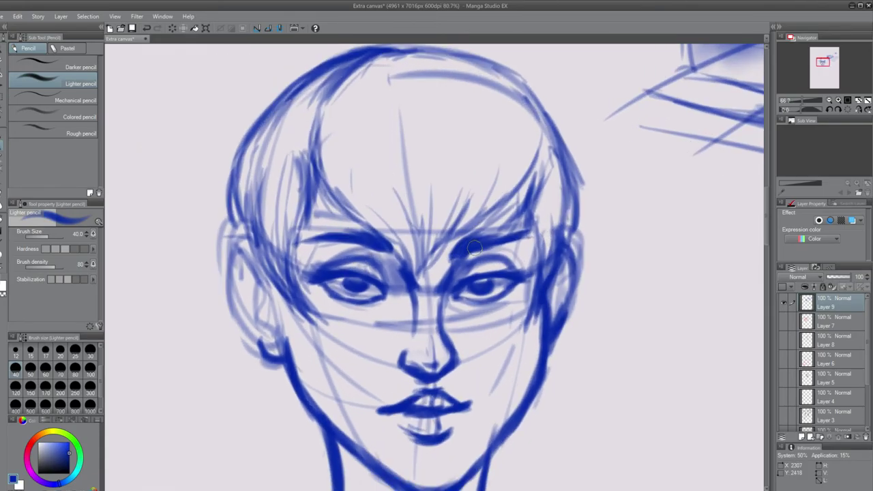
Step: Darken the right jaw line from below the ear to the chin, undoing the first stroke and redrawing it
left_click_drag(437, 328, 408, 240)
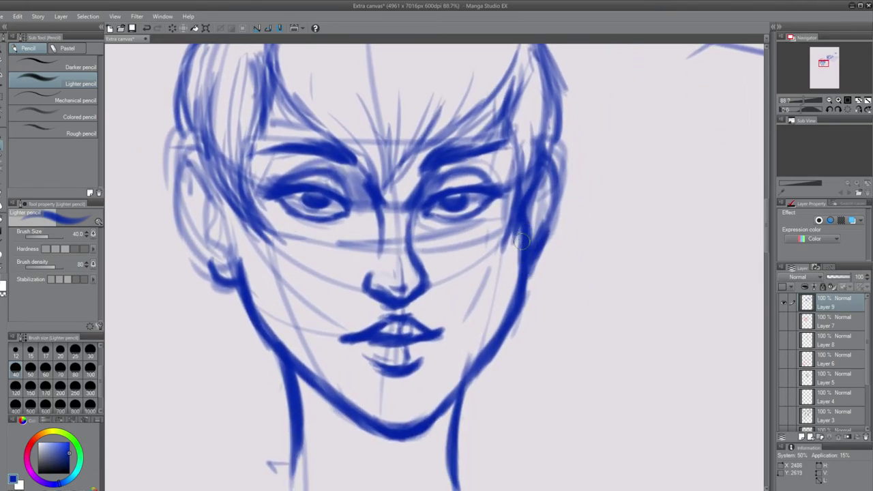
left_click_drag(515, 302, 441, 397)
key("ctrl+z")
mouse_move(522, 258)
left_mouse_down()
mouse_move(514, 294)
mouse_move(438, 395)
mouse_move(498, 343)
mouse_move(424, 423)
mouse_move(458, 386)
mouse_move(431, 421)
left_mouse_up()
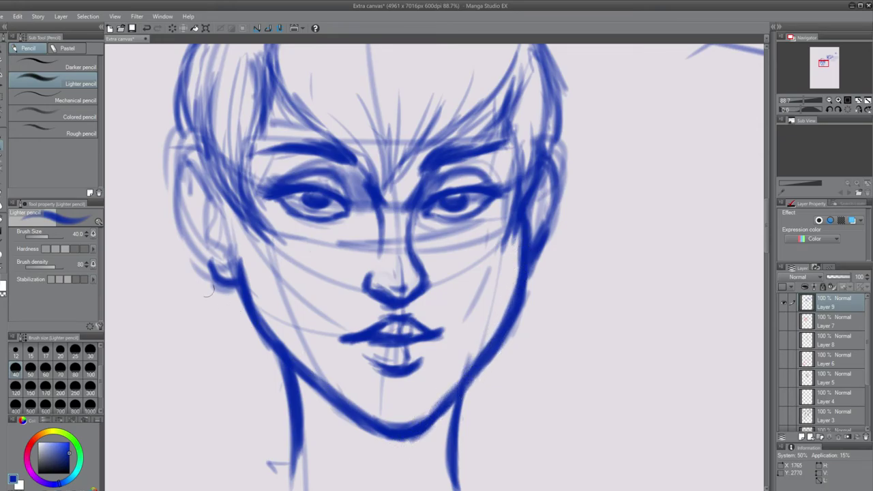
Step: Redraw the left ear's outer contour in a darker line from its upper edge to the lobe, undoing unsatisfactory strokes
mouse_move(197, 148)
left_mouse_down()
mouse_move(185, 165)
mouse_move(185, 178)
mouse_move(194, 152)
mouse_move(196, 227)
mouse_move(183, 183)
mouse_move(189, 223)
left_mouse_up()
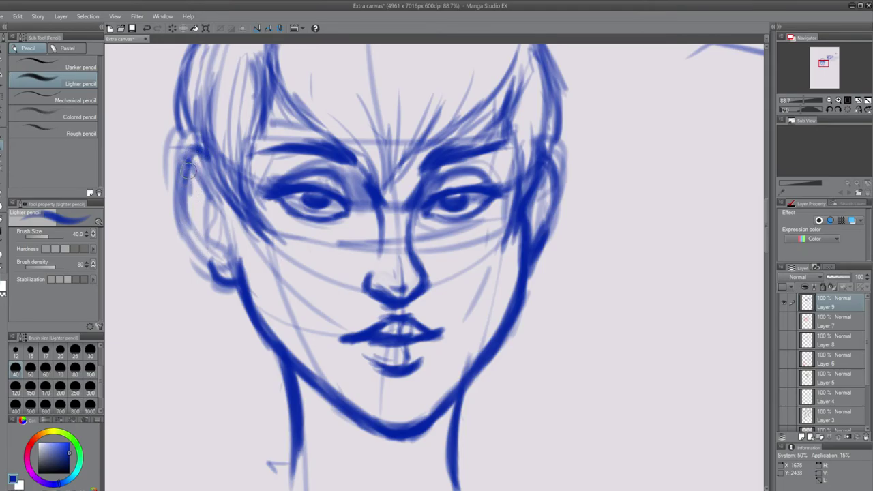
mouse_move(189, 171)
left_mouse_down()
mouse_move(196, 258)
mouse_move(181, 176)
mouse_move(200, 256)
left_mouse_up()
key("ctrl+z")
left_click_drag(187, 163, 209, 263)
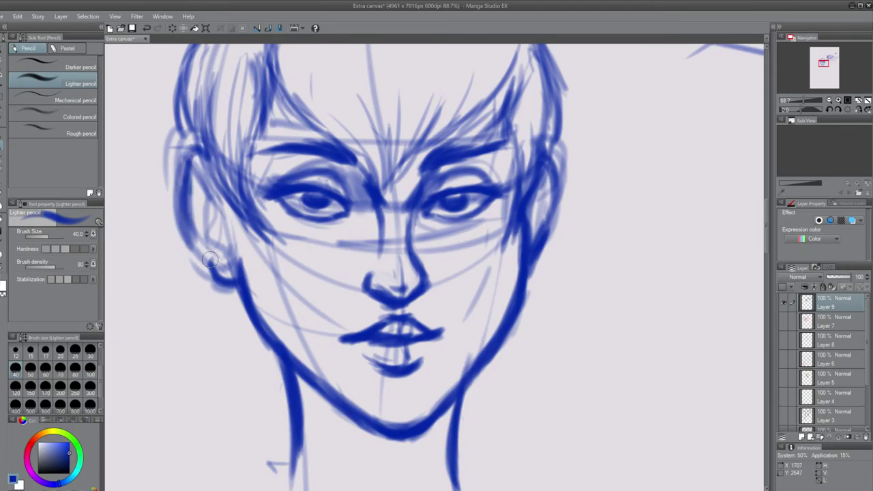
key("ctrl+z")
left_click_drag(183, 152, 204, 258)
key("ctrl+z")
left_click_drag(187, 164, 200, 249)
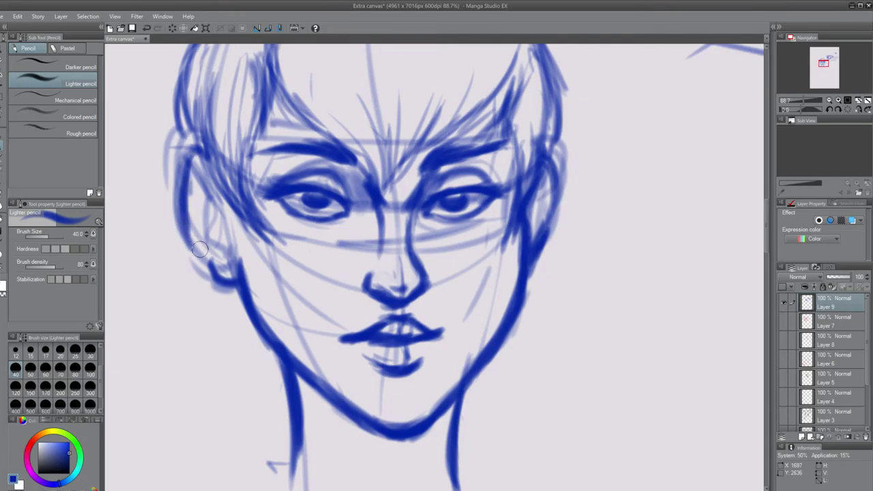
left_click_drag(185, 218, 215, 267)
left_click_drag(191, 235, 212, 271)
left_click_drag(182, 228, 204, 255)
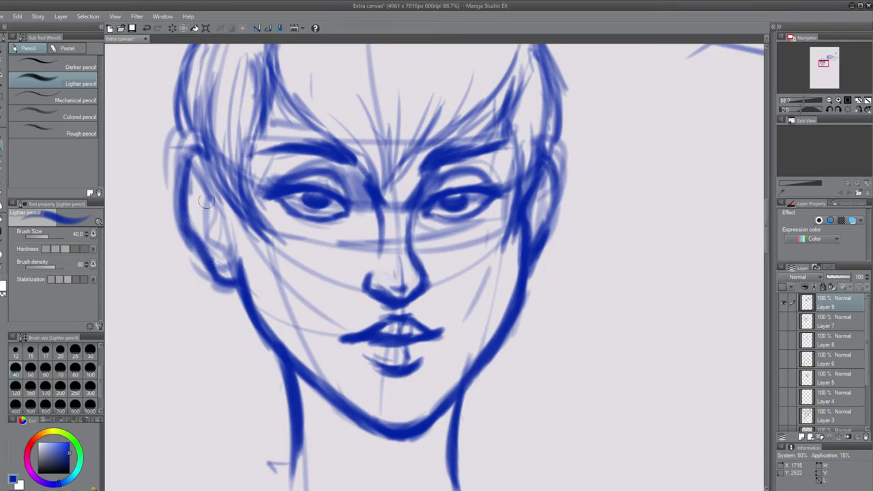
Step: Draw the inner contour of the left ear and darken the lower part of the right ear
mouse_move(208, 223)
left_mouse_down()
mouse_move(218, 244)
mouse_move(215, 204)
mouse_move(219, 249)
mouse_move(231, 259)
mouse_move(221, 243)
mouse_move(224, 268)
left_mouse_up()
left_click_drag(214, 205, 223, 254)
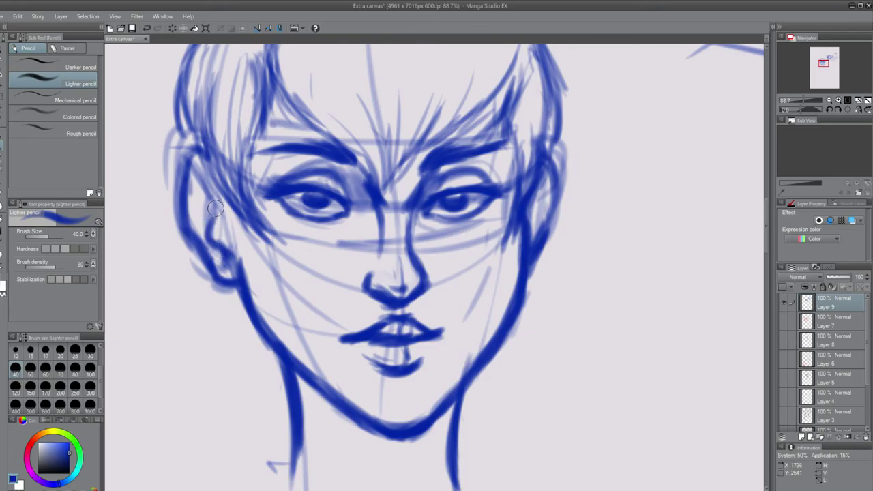
left_click_drag(214, 209, 232, 262)
left_click_drag(205, 225, 231, 259)
mouse_move(206, 202)
left_mouse_down()
mouse_move(213, 184)
mouse_move(208, 195)
left_mouse_up()
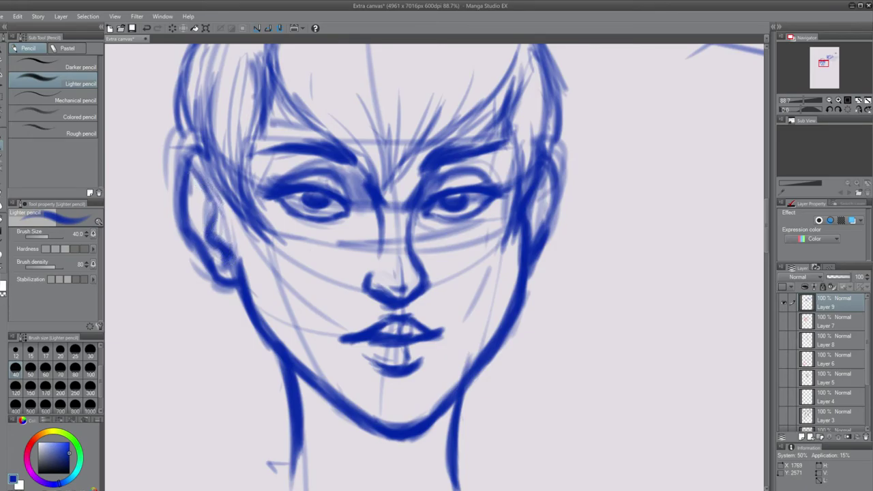
left_click_drag(543, 188, 529, 225)
Step: Review the head beside the buildings at a smaller scale and save the drawing
scroll(518, 198, "down", 4)
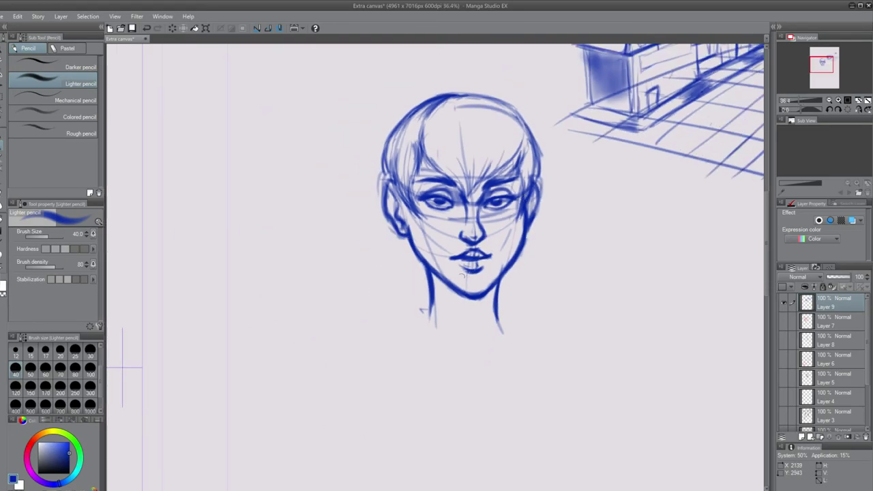
scroll(459, 282, "up", 1)
scroll(459, 282, "down", 1)
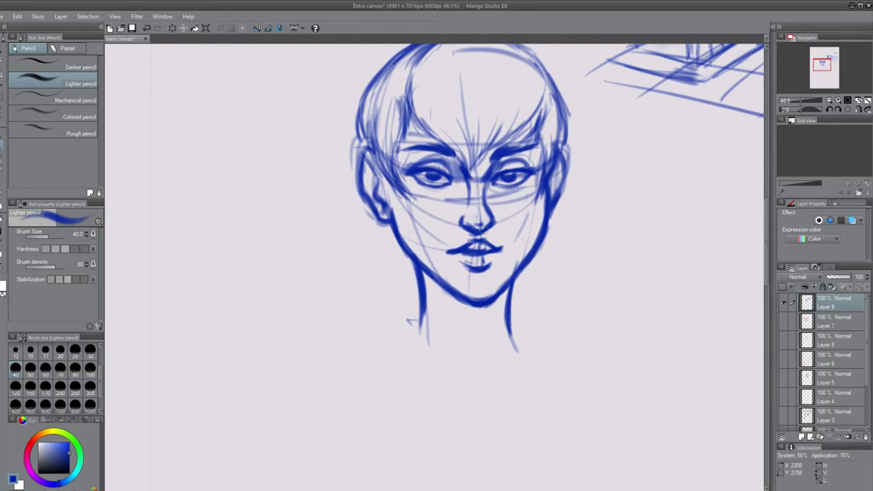
left_click_drag(443, 190, 421, 227)
left_click_drag(493, 185, 464, 204)
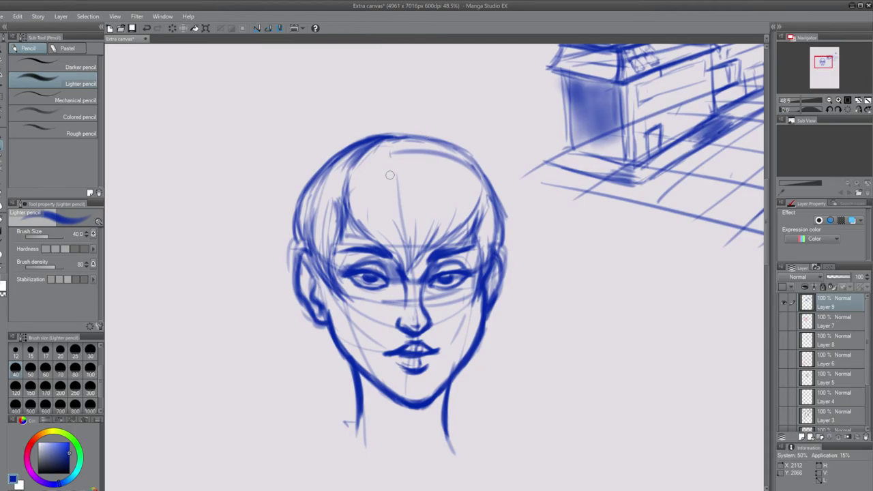
scroll(384, 191, "down", 3)
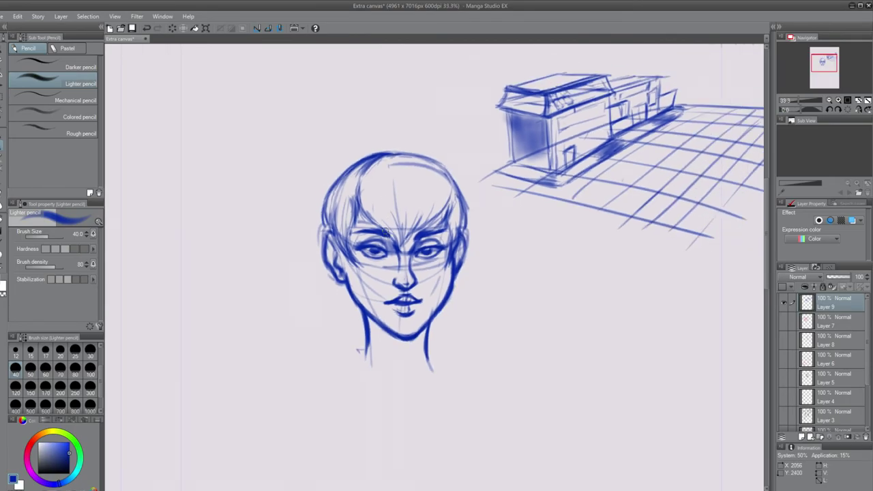
scroll(387, 232, "up", 1)
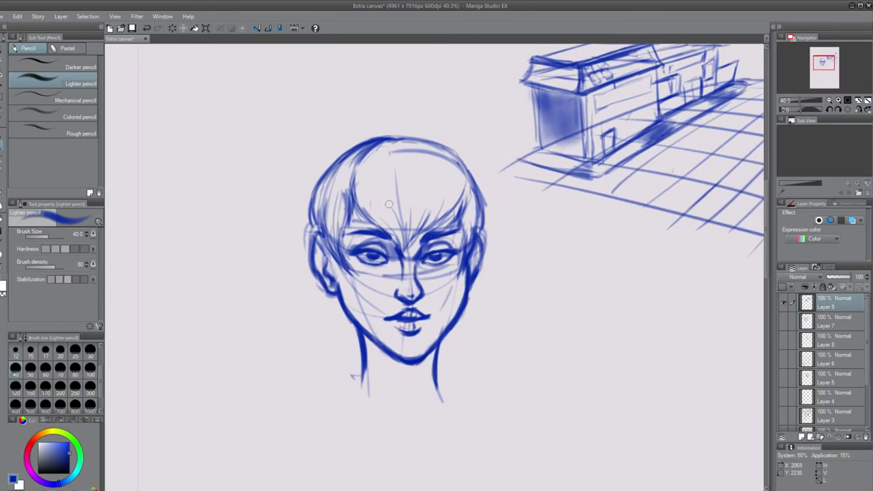
left_click_drag(400, 211, 403, 233)
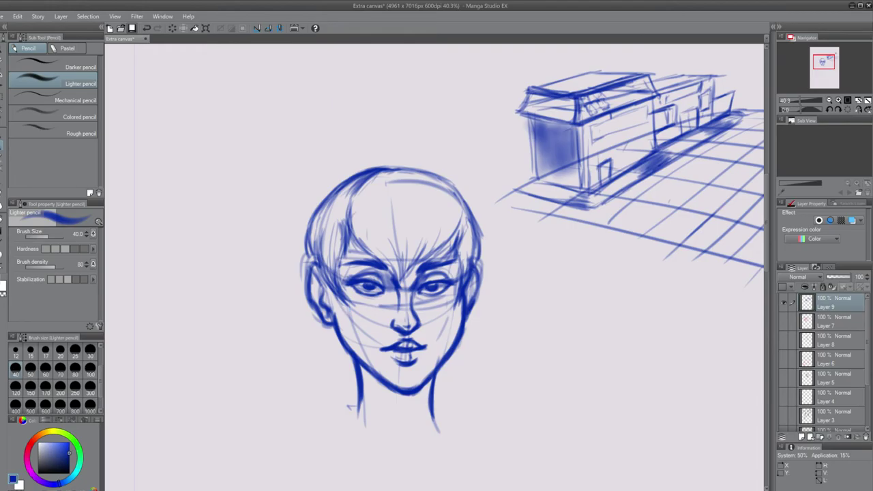
key("ctrl+s")
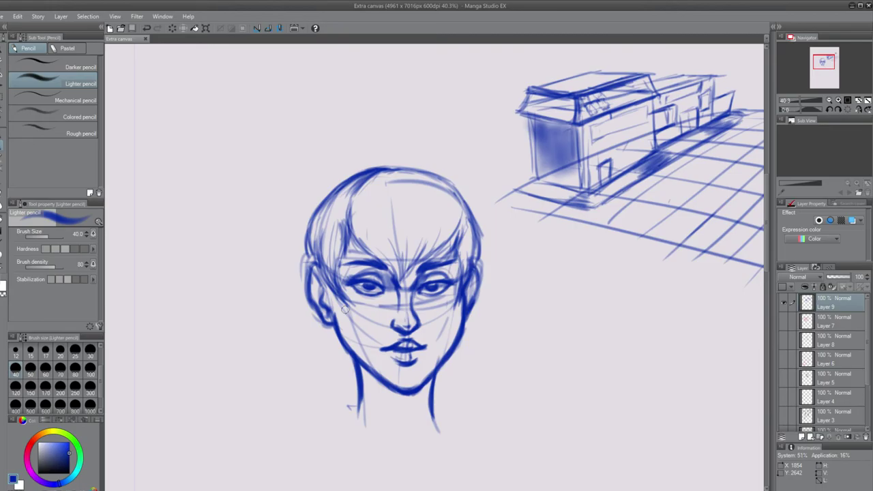
mouse_move(448, 249)
left_mouse_down()
mouse_move(410, 258)
mouse_move(432, 298)
mouse_move(433, 326)
mouse_move(478, 253)
left_mouse_up()
scroll(478, 252, "up", 3)
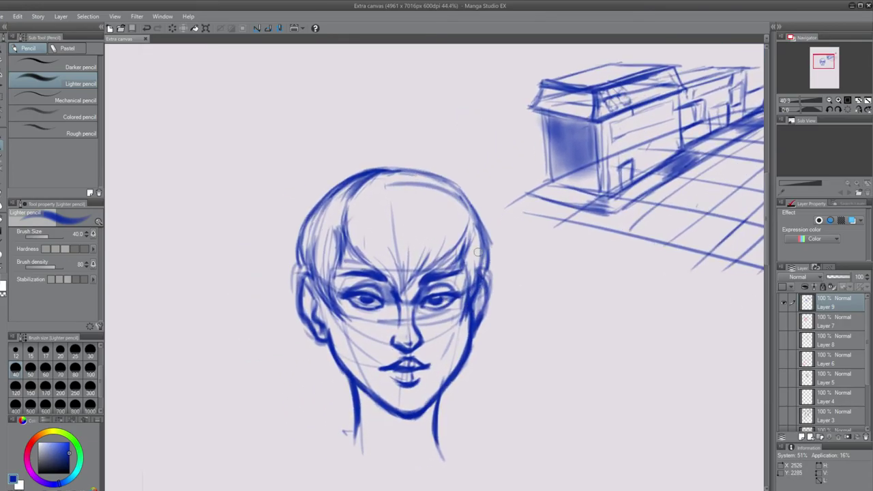
scroll(428, 305, "up", 3)
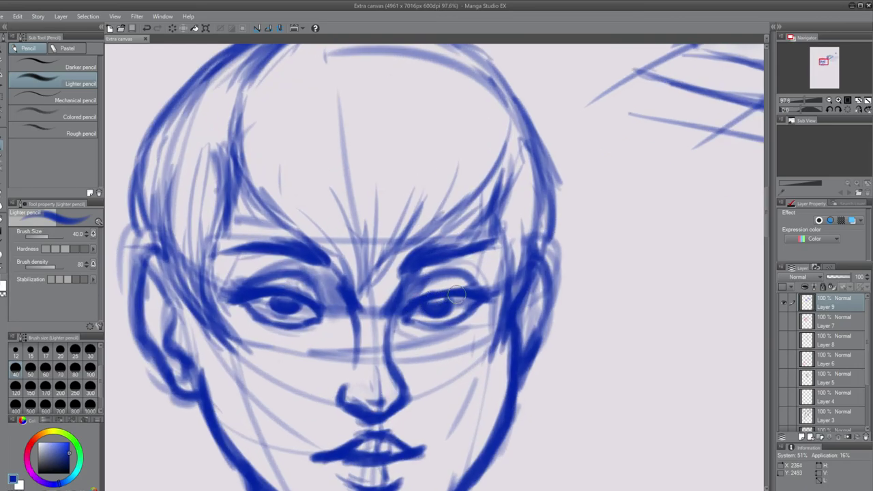
scroll(461, 298, "down", 2)
scroll(461, 299, "down", 3)
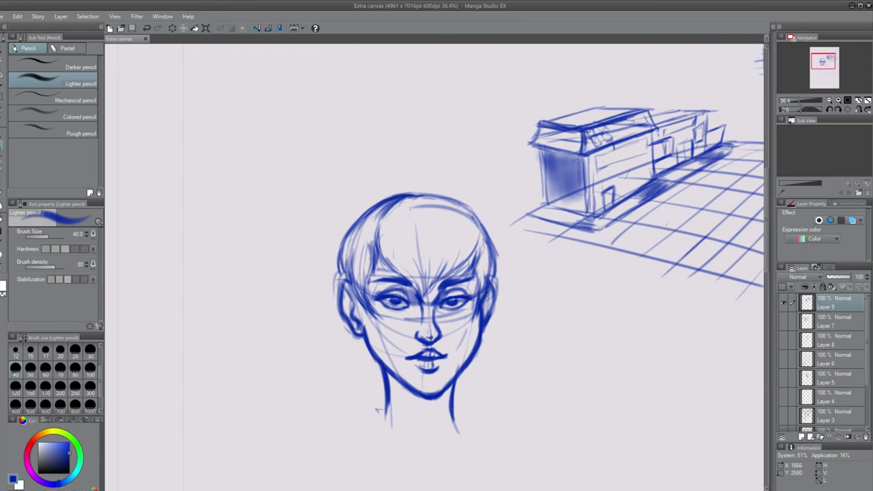
Step: Sketch a rounded cranium with a side curve in the empty area to the right of the first head, undoing the first strokes
left_click_drag(564, 327, 463, 249)
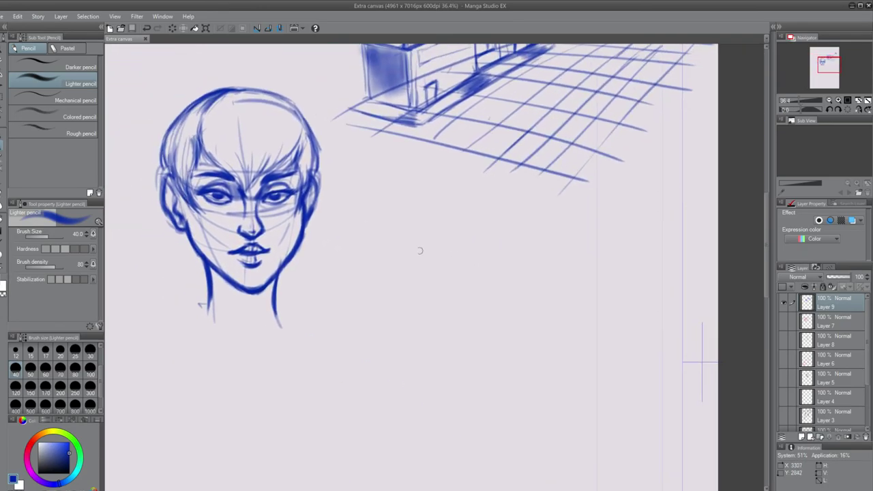
scroll(425, 262, "up", 1)
scroll(425, 262, "up", 2)
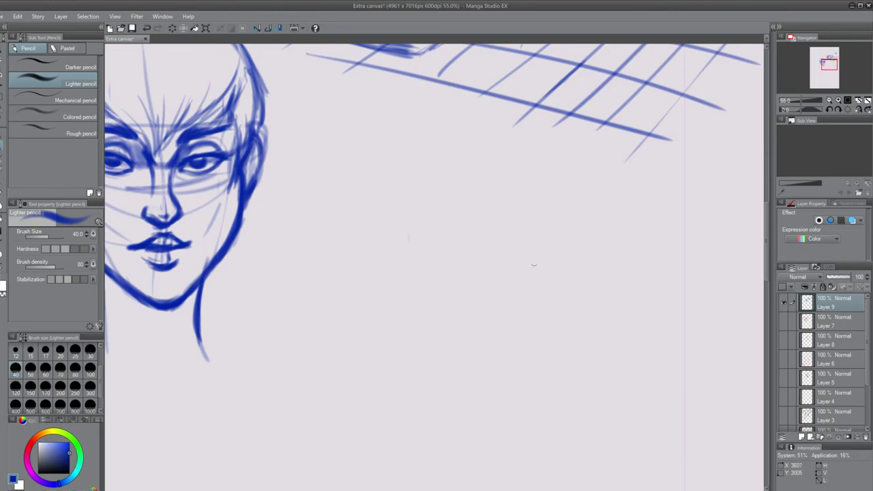
left_click_drag(519, 209, 496, 349)
mouse_move(564, 293)
left_mouse_down()
mouse_move(486, 371)
mouse_move(520, 362)
left_mouse_up()
key("ctrl+z")
key("ctrl+z")
mouse_move(404, 204)
left_mouse_down()
mouse_move(388, 225)
mouse_move(501, 363)
left_mouse_up()
left_click_drag(545, 294, 552, 256)
mouse_move(552, 230)
left_mouse_down()
mouse_move(462, 171)
mouse_move(535, 259)
mouse_move(444, 177)
left_mouse_up()
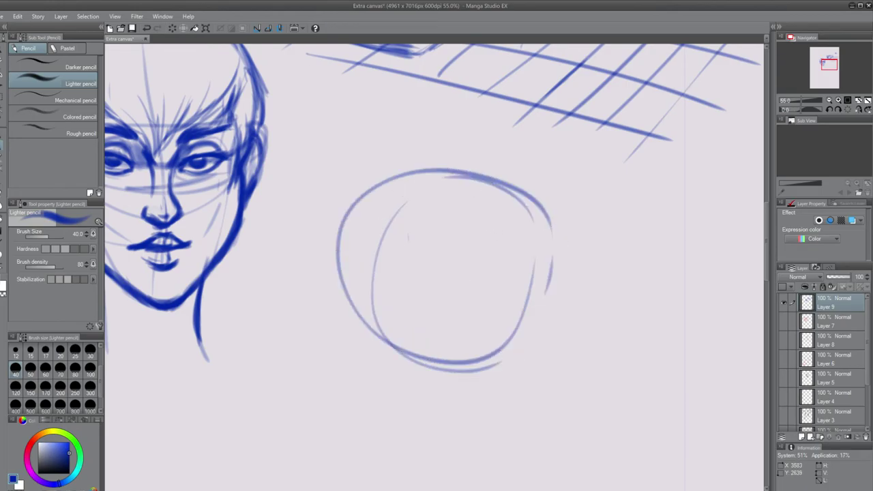
Step: Add curved facial guide lines across the new cranium and sketch the front contour of the face from brow to cheek
left_click_drag(402, 326, 406, 365)
left_click_drag(427, 154, 413, 334)
left_click_drag(333, 317, 416, 298)
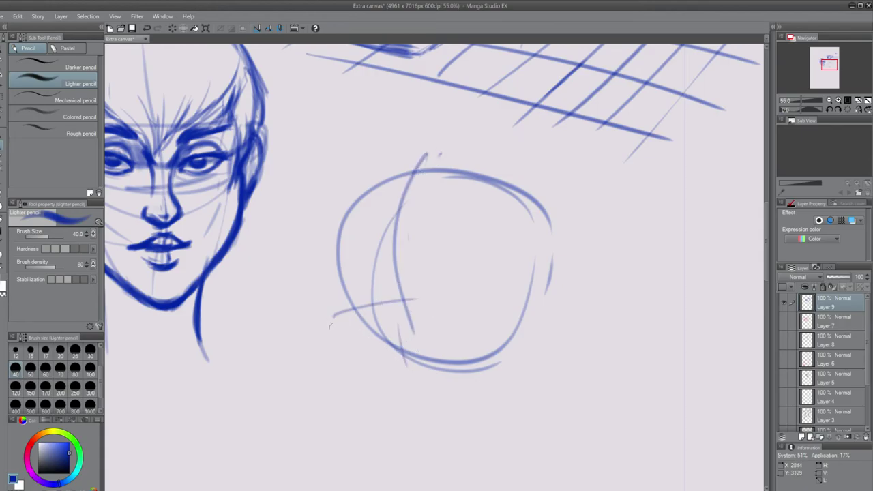
mouse_move(386, 334)
left_mouse_down()
mouse_move(463, 330)
mouse_move(515, 307)
left_mouse_up()
mouse_move(324, 277)
left_mouse_down()
mouse_move(457, 247)
mouse_move(506, 279)
mouse_move(353, 311)
mouse_move(399, 455)
left_mouse_up()
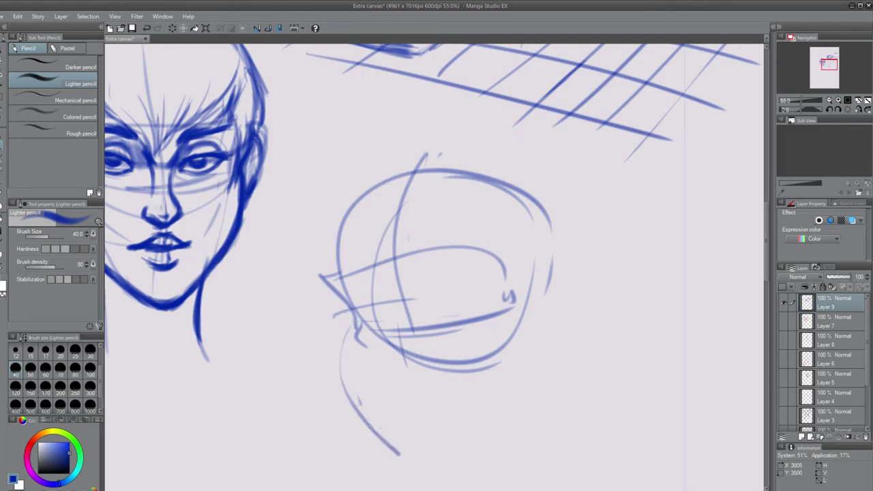
Step: Sketch the new head's jaw from the cheek to a pointed chin and back up towards the ear
mouse_move(356, 319)
left_mouse_down()
mouse_move(413, 442)
mouse_move(433, 450)
left_mouse_up()
left_click_drag(483, 434, 564, 335)
mouse_move(559, 317)
left_mouse_down()
mouse_move(533, 298)
mouse_move(529, 383)
left_mouse_up()
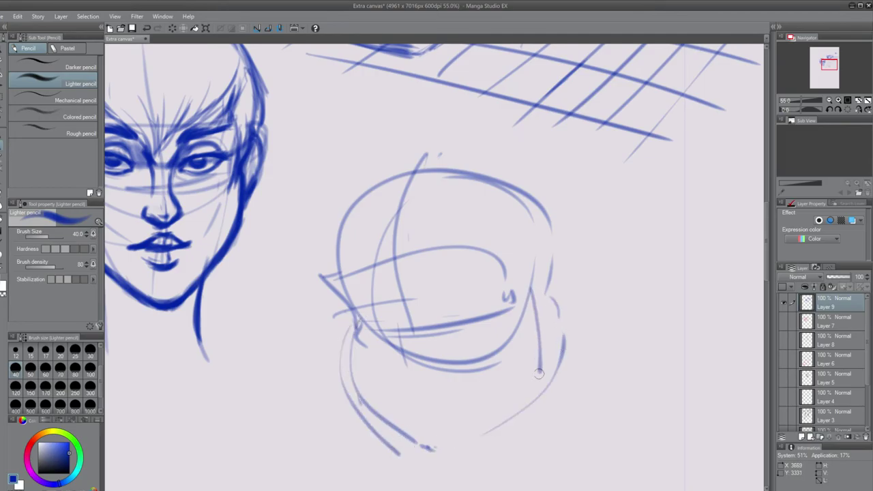
left_click_drag(471, 414, 428, 440)
left_click_drag(506, 401, 447, 447)
Step: Draw a large rounded ear at the back of the new head, undoing the loose strokes above the cranium
mouse_move(562, 264)
left_mouse_down()
mouse_move(569, 251)
mouse_move(588, 346)
mouse_move(525, 372)
mouse_move(601, 234)
mouse_move(539, 363)
left_mouse_up()
key("ctrl+z")
mouse_move(537, 279)
left_mouse_down()
mouse_move(546, 350)
mouse_move(534, 350)
left_mouse_up()
left_click_drag(568, 212, 544, 178)
left_click_drag(508, 154, 451, 149)
key("ctrl+z")
key("ctrl+z")
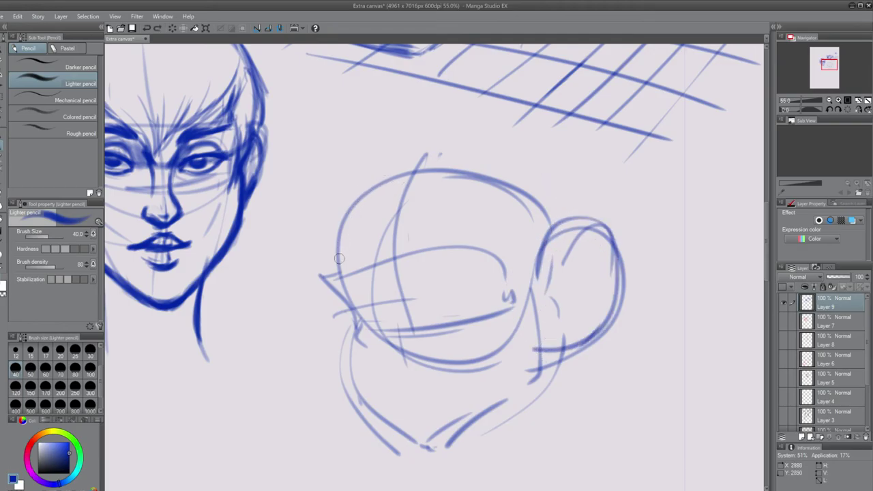
Step: Outline the new head's forehead, crown and hairline, and reinforce the jaw and chin with darker strokes
left_click_drag(339, 263, 387, 179)
left_click_drag(560, 211, 417, 164)
mouse_move(368, 188)
left_mouse_down()
mouse_move(478, 161)
mouse_move(499, 209)
mouse_move(484, 244)
left_mouse_up()
mouse_move(333, 258)
left_mouse_down()
mouse_move(336, 291)
mouse_move(363, 327)
mouse_move(357, 344)
mouse_move(386, 423)
mouse_move(412, 447)
mouse_move(449, 456)
left_mouse_up()
mouse_move(525, 324)
left_mouse_down()
mouse_move(525, 382)
mouse_move(530, 377)
mouse_move(440, 451)
left_mouse_up()
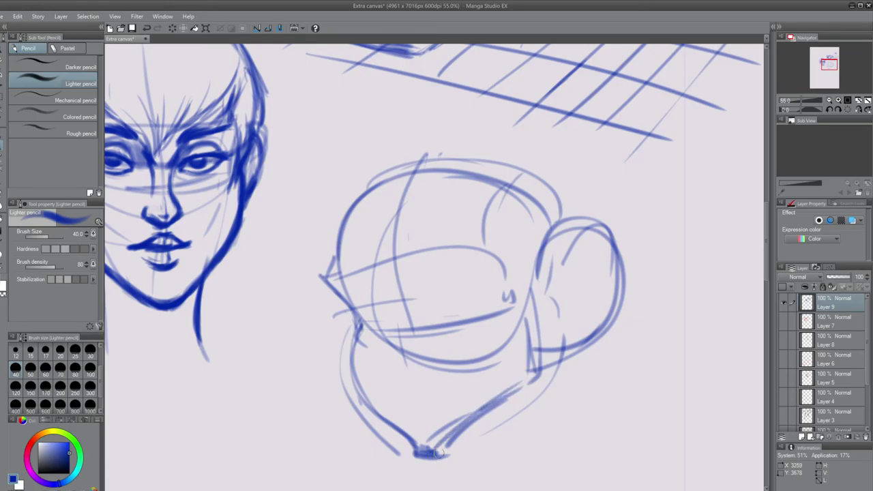
Step: Sketch the new head's facial features with a rounded nose, arched eyebrows and large oval eyes
mouse_move(379, 281)
left_mouse_down()
mouse_move(404, 328)
mouse_move(373, 318)
mouse_move(413, 371)
mouse_move(361, 328)
mouse_move(406, 371)
mouse_move(366, 333)
mouse_move(425, 361)
mouse_move(430, 355)
mouse_move(379, 320)
mouse_move(392, 276)
mouse_move(369, 290)
mouse_move(361, 256)
mouse_move(471, 231)
left_mouse_up()
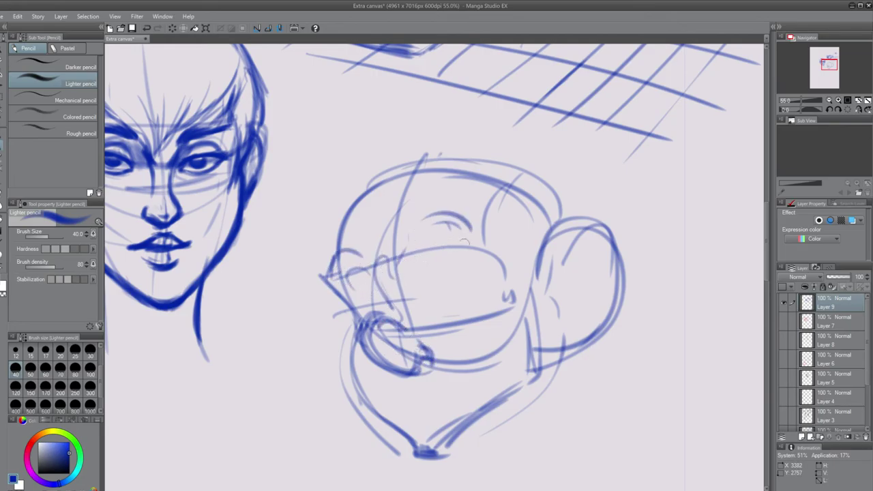
mouse_move(379, 298)
left_mouse_down()
mouse_move(360, 324)
mouse_move(368, 320)
mouse_move(355, 273)
mouse_move(372, 330)
left_mouse_up()
mouse_move(483, 285)
left_mouse_down()
mouse_move(438, 262)
mouse_move(489, 299)
left_mouse_up()
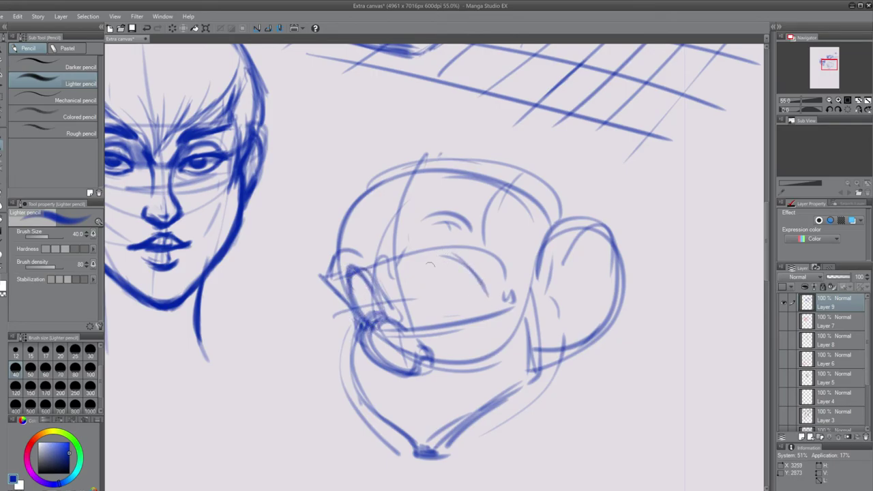
mouse_move(437, 265)
left_mouse_down()
mouse_move(429, 319)
mouse_move(483, 299)
left_mouse_up()
mouse_move(443, 321)
left_mouse_down()
mouse_move(478, 275)
mouse_move(429, 264)
mouse_move(473, 276)
left_mouse_up()
mouse_move(348, 268)
left_mouse_down()
mouse_move(375, 251)
mouse_move(376, 293)
mouse_move(392, 320)
left_mouse_up()
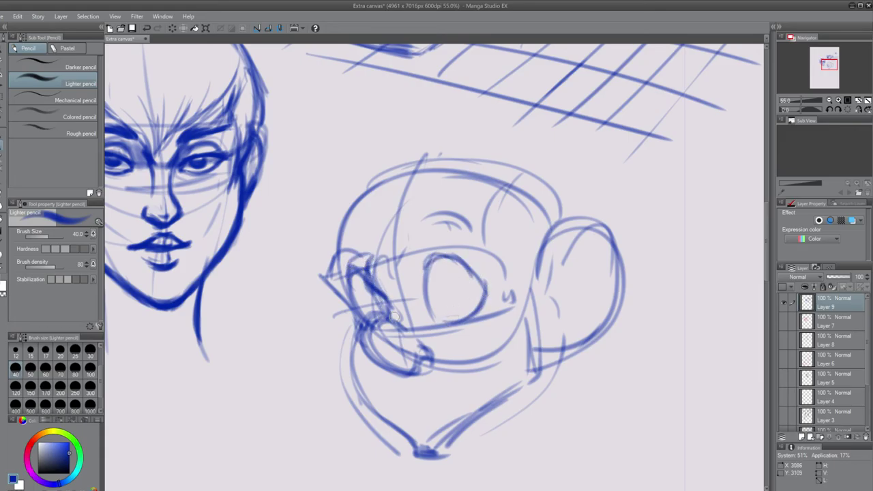
Step: Extend and thicken both arched eyebrows on the new head
left_click_drag(413, 243, 468, 234)
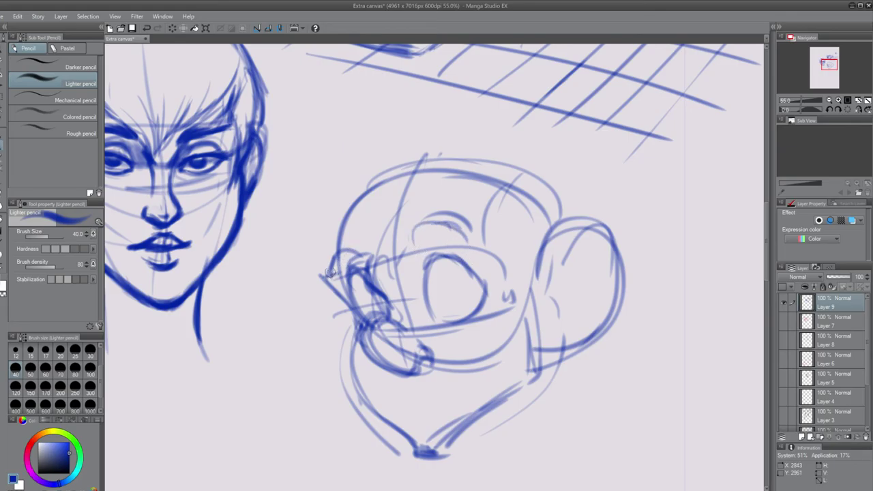
mouse_move(330, 271)
left_mouse_down()
mouse_move(361, 247)
mouse_move(469, 233)
left_mouse_up()
Step: Draw the pupils inside both eyes of the new head and darken the upper eyelid and nose outline
left_click_drag(468, 289, 481, 305)
mouse_move(372, 293)
left_mouse_down()
mouse_move(374, 301)
mouse_move(379, 290)
mouse_move(390, 309)
left_mouse_up()
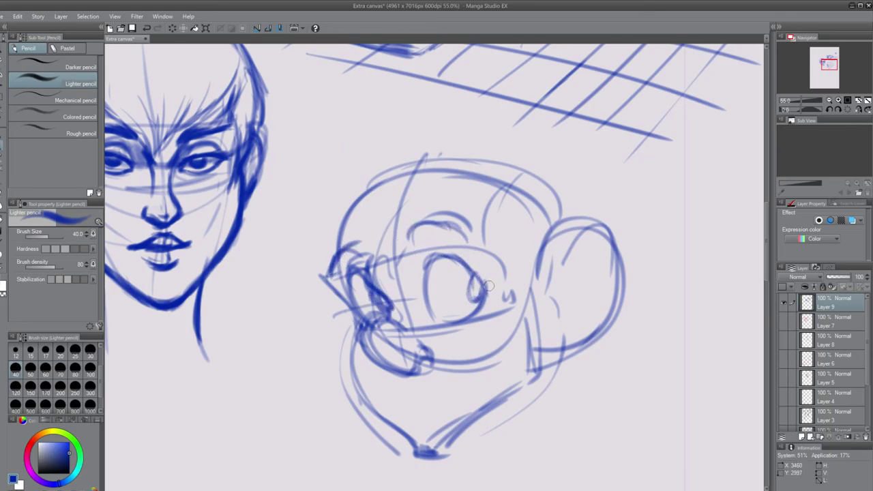
left_click_drag(464, 283, 477, 301)
mouse_move(425, 268)
left_mouse_down()
mouse_move(443, 256)
mouse_move(477, 282)
left_mouse_up()
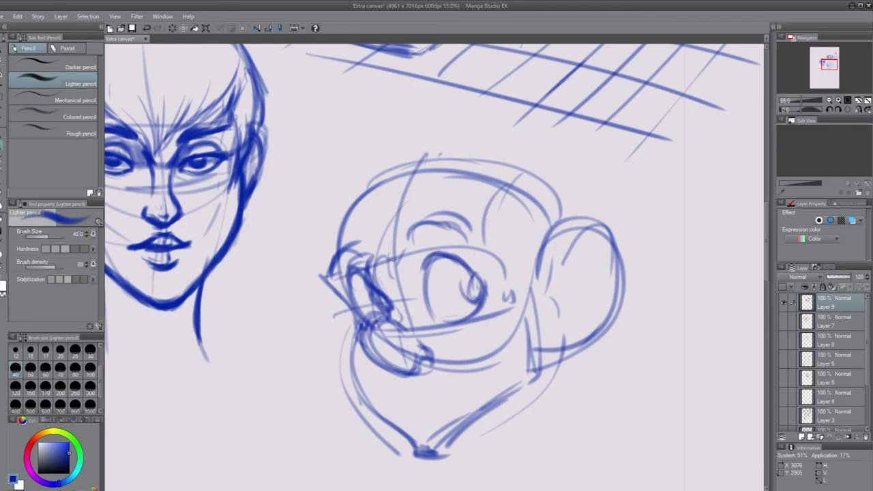
mouse_move(390, 311)
left_mouse_down()
mouse_move(394, 326)
mouse_move(374, 321)
mouse_move(368, 342)
mouse_move(412, 368)
mouse_move(430, 356)
left_mouse_up()
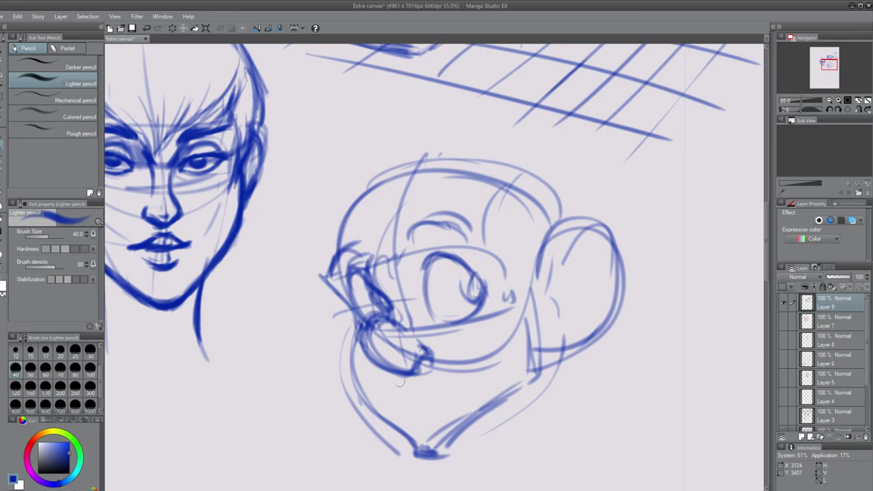
Step: Draw the cartoon head's mouth and lower lip beneath the nose, and darken the jawline from cheek to chin and up to the ear
mouse_move(408, 389)
left_mouse_down()
mouse_move(469, 362)
mouse_move(447, 380)
left_mouse_up()
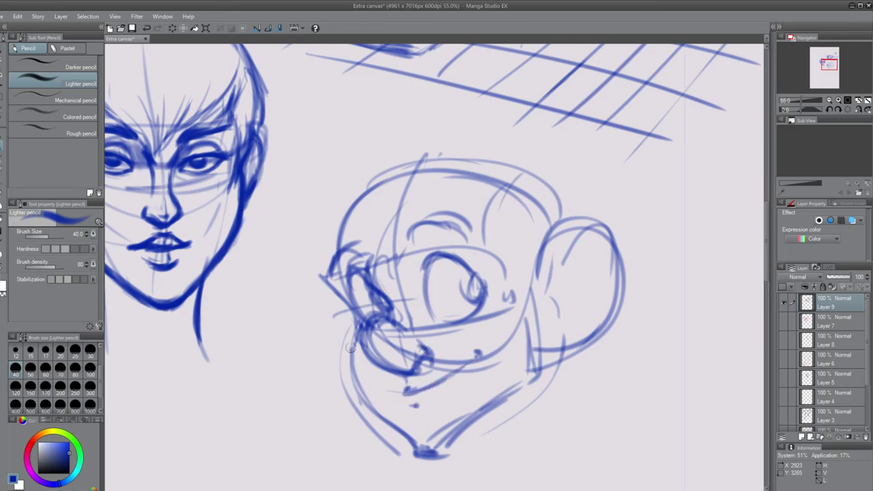
mouse_move(350, 347)
left_mouse_down()
mouse_move(360, 394)
mouse_move(412, 440)
mouse_move(401, 430)
mouse_move(454, 440)
mouse_move(486, 415)
left_mouse_up()
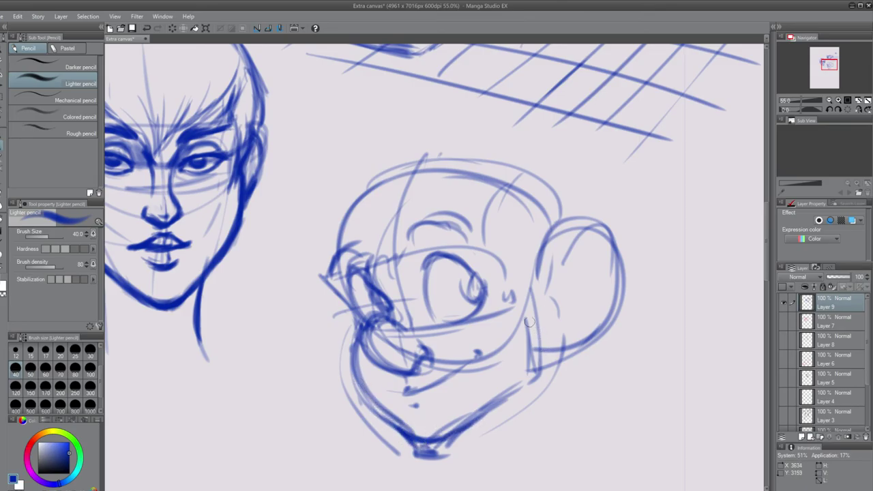
mouse_move(530, 322)
left_mouse_down()
mouse_move(530, 377)
mouse_move(509, 373)
left_mouse_up()
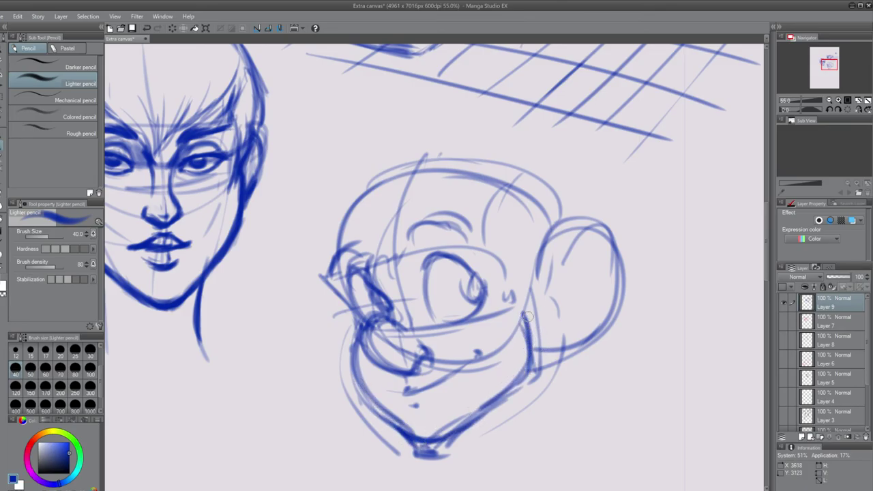
mouse_move(527, 317)
left_mouse_down()
mouse_move(484, 409)
mouse_move(406, 431)
mouse_move(480, 412)
left_mouse_up()
Step: Sketch the cartoon head's neck with two curved, thickened outlines below the ear and jaw, plus a neck muscle line between them
left_click_drag(538, 351, 553, 423)
left_click_drag(479, 423, 513, 466)
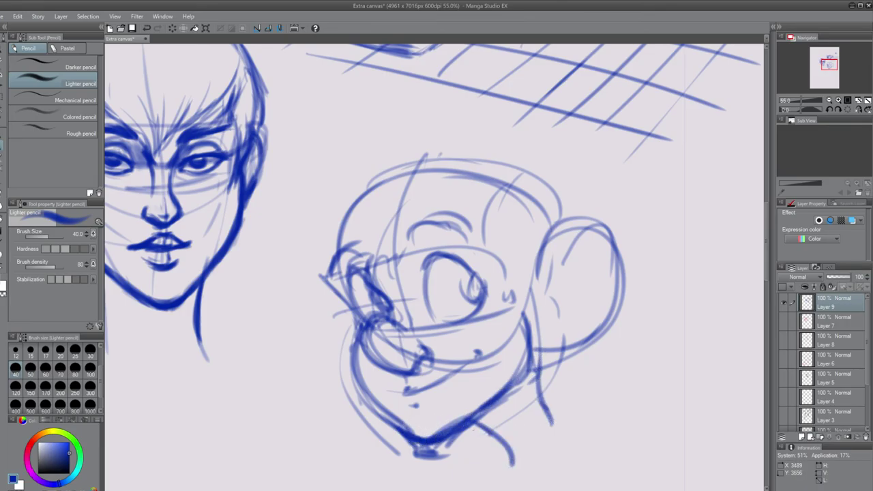
left_click_drag(538, 364, 564, 434)
left_click_drag(453, 420, 506, 475)
left_click_drag(513, 419, 504, 477)
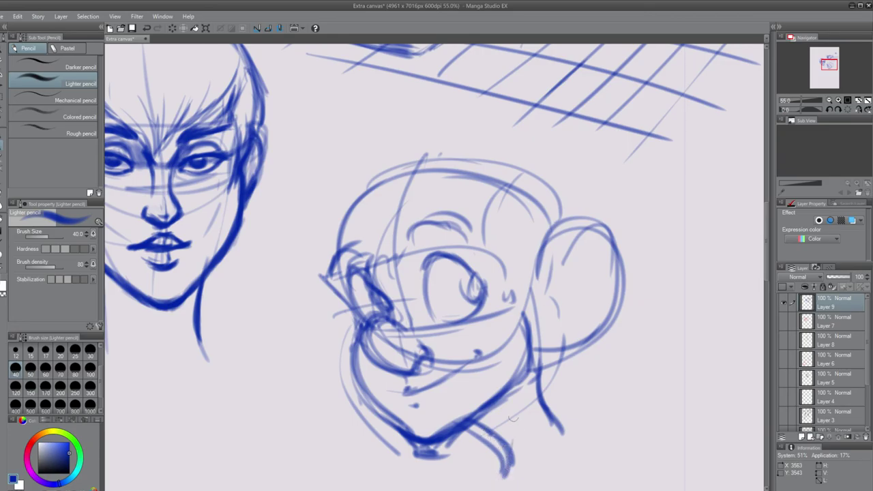
left_click_drag(518, 395, 506, 452)
left_click_drag(467, 428, 502, 445)
mouse_move(543, 354)
left_mouse_down()
mouse_move(539, 391)
mouse_move(551, 420)
mouse_move(554, 355)
left_mouse_up()
Step: Draw a spiky hair tuft on top of the cartoon head's crown, with long pointed strands sweeping forward from it
mouse_move(478, 164)
left_mouse_down()
mouse_move(467, 142)
mouse_move(425, 114)
left_mouse_up()
left_click_drag(413, 127, 473, 163)
left_click_drag(412, 127, 473, 163)
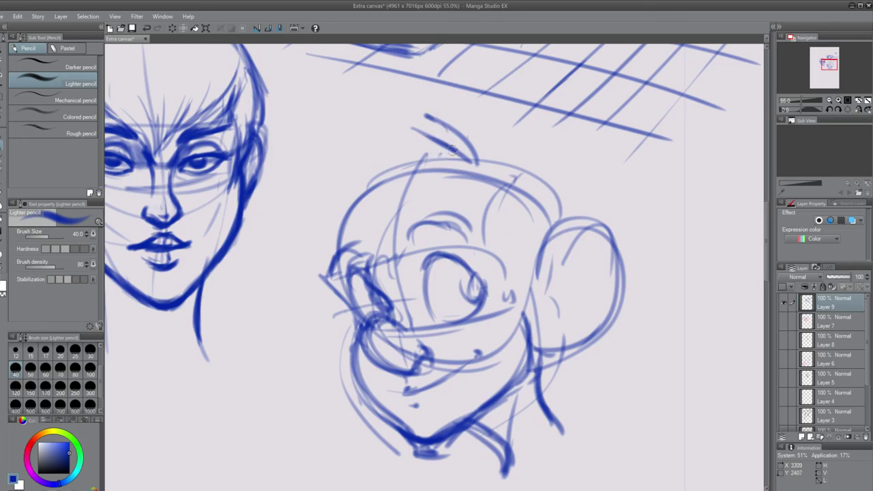
left_click_drag(429, 116, 471, 166)
left_click_drag(407, 133, 471, 161)
left_click_drag(382, 145, 471, 162)
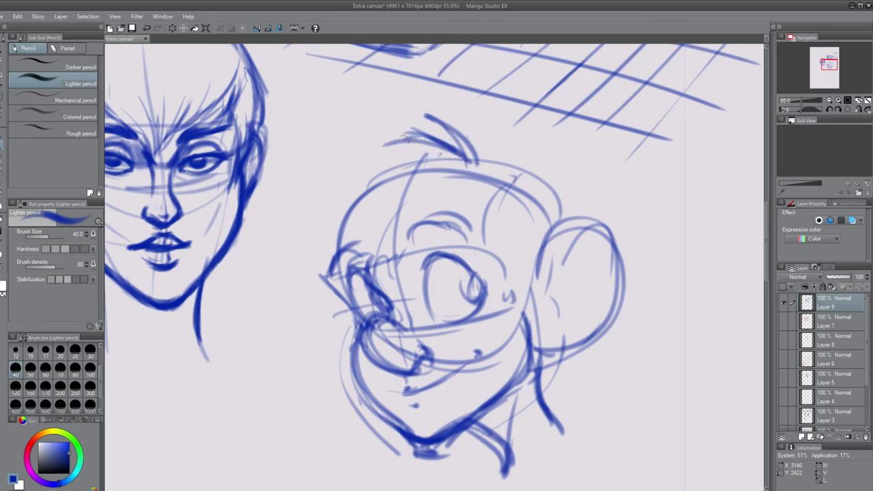
left_click_drag(325, 120, 412, 164)
mouse_move(456, 143)
left_mouse_down()
mouse_move(285, 126)
mouse_move(375, 174)
left_mouse_up()
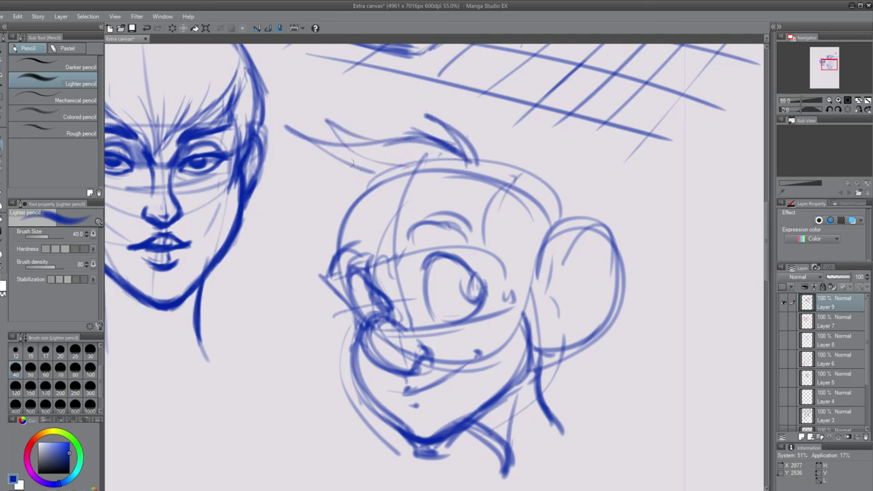
Step: Sketch the hanging front locks of hair, curving from the crown past the forehead to a point beside the far eye
left_click_drag(299, 150, 328, 167)
mouse_move(326, 161)
left_mouse_down()
mouse_move(373, 176)
mouse_move(318, 180)
left_mouse_up()
left_click_drag(355, 170, 297, 202)
mouse_move(335, 187)
left_mouse_down()
mouse_move(278, 304)
mouse_move(314, 215)
left_mouse_up()
left_click_drag(315, 215, 278, 311)
left_click_drag(451, 188, 373, 245)
left_click_drag(319, 257, 269, 327)
left_click_drag(347, 257, 300, 341)
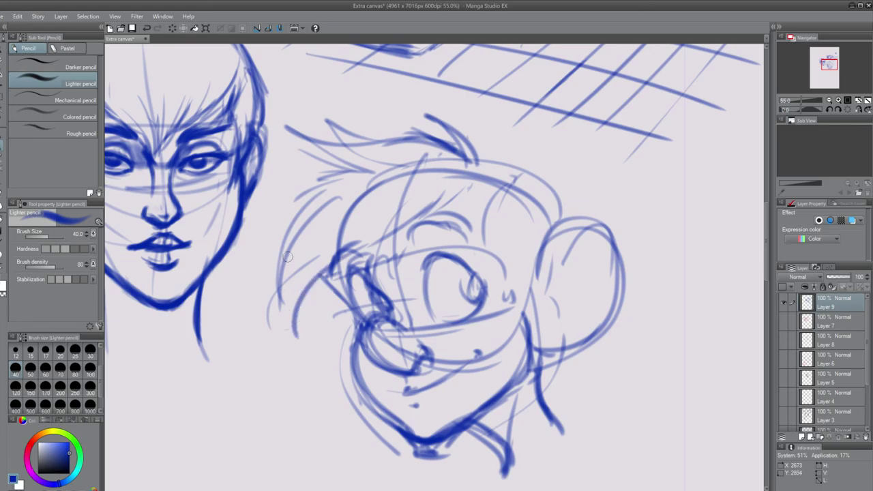
left_click_drag(287, 257, 307, 343)
Step: Add fringe strands over the near eyebrow and a pointed sideburn in front of the large ear
mouse_move(450, 196)
left_mouse_down()
mouse_move(492, 253)
mouse_move(513, 308)
left_mouse_up()
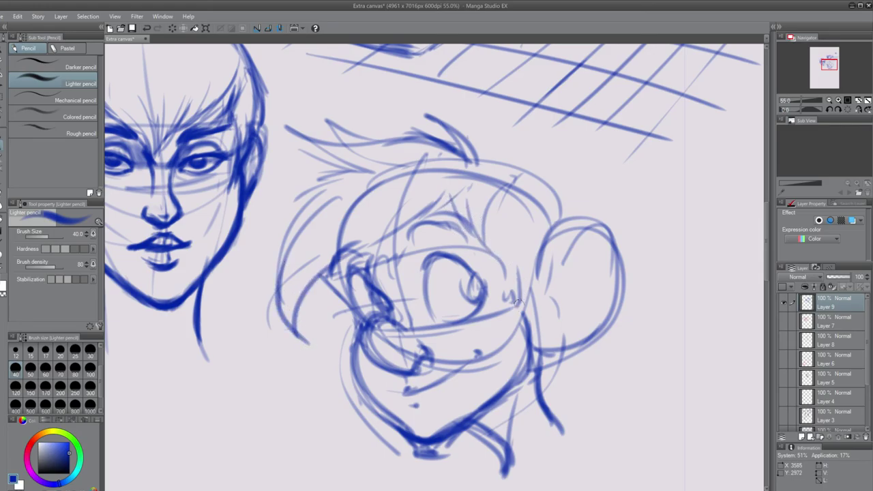
left_click_drag(550, 209, 517, 305)
left_click_drag(496, 242, 534, 276)
left_click_drag(536, 275, 529, 308)
Step: Complete the crown tuft with opposing spikes and sketch the hair contour over the back of the head down to the ear
left_click_drag(491, 132, 471, 161)
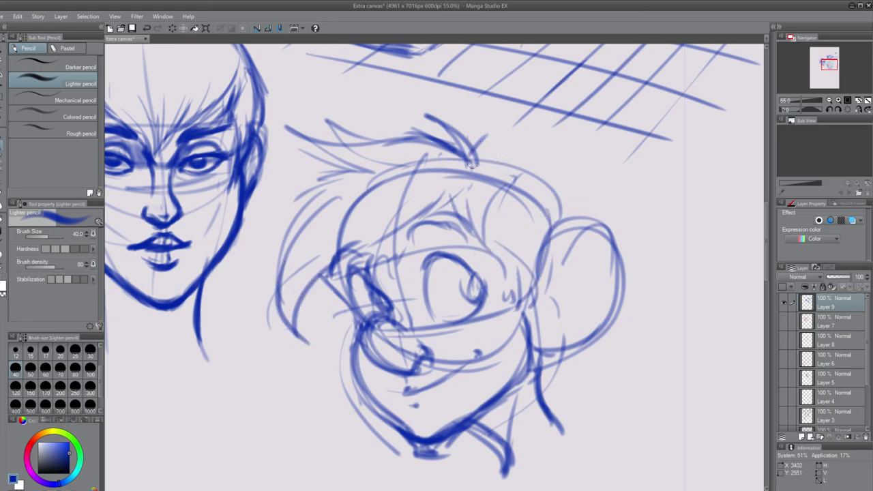
mouse_move(511, 122)
left_mouse_down()
mouse_move(473, 165)
mouse_move(489, 154)
mouse_move(558, 179)
left_mouse_up()
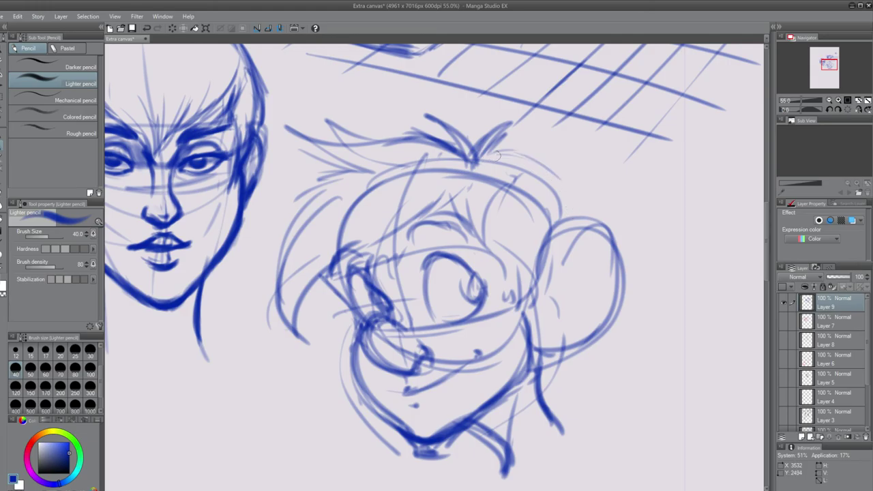
mouse_move(483, 153)
left_mouse_down()
mouse_move(569, 182)
mouse_move(537, 169)
mouse_move(559, 166)
mouse_move(544, 171)
left_mouse_up()
key("ctrl+z")
key("ctrl+z")
left_click_drag(533, 162, 576, 187)
left_click_drag(575, 187, 536, 165)
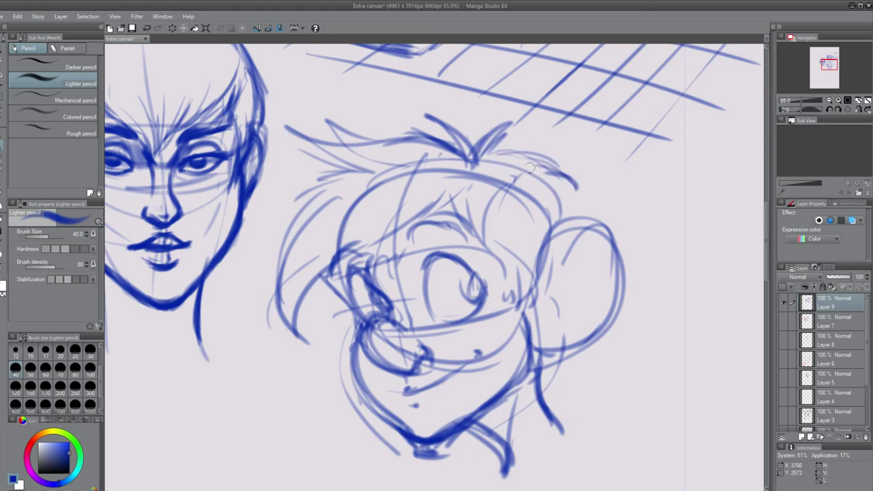
left_click_drag(570, 208, 578, 226)
left_click_drag(556, 180, 580, 222)
Step: Darken the gap between the forward-swept strands and thicken the outer edge of the hanging front lock
mouse_move(364, 175)
left_mouse_down()
mouse_move(309, 170)
mouse_move(306, 177)
mouse_move(328, 181)
mouse_move(289, 207)
left_mouse_up()
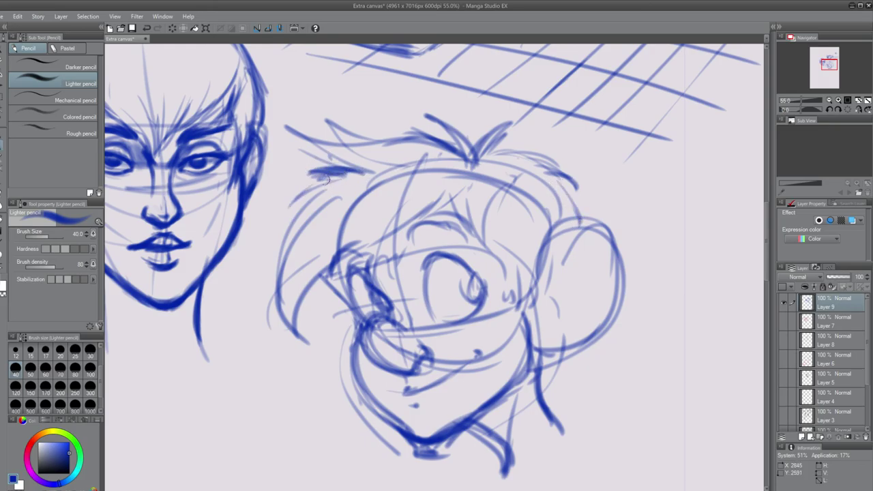
left_click_drag(327, 179, 277, 225)
key("ctrl+z")
left_click_drag(325, 181, 277, 247)
mouse_move(296, 206)
left_mouse_down()
mouse_move(303, 320)
mouse_move(293, 319)
left_mouse_up()
left_click_drag(276, 238, 294, 317)
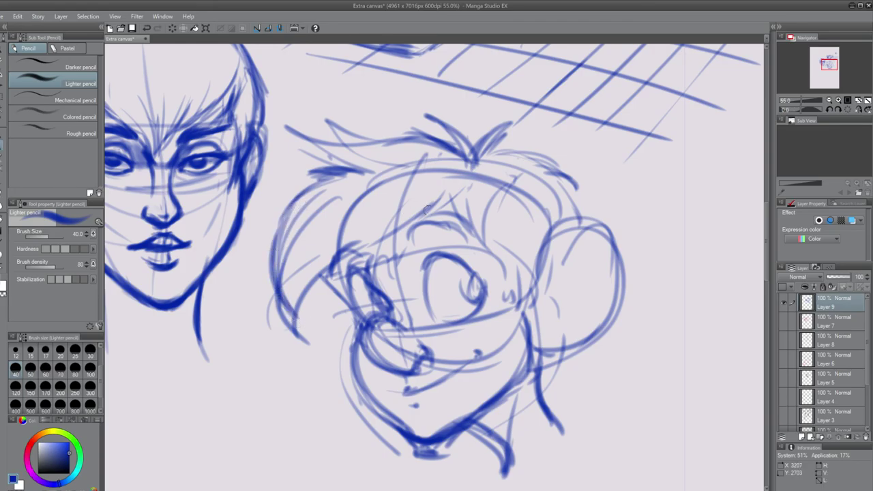
Step: Reinforce the fringe strands above the near eye, the sideburn and the hair just above the ear with darker strokes
left_click_drag(455, 194, 478, 247)
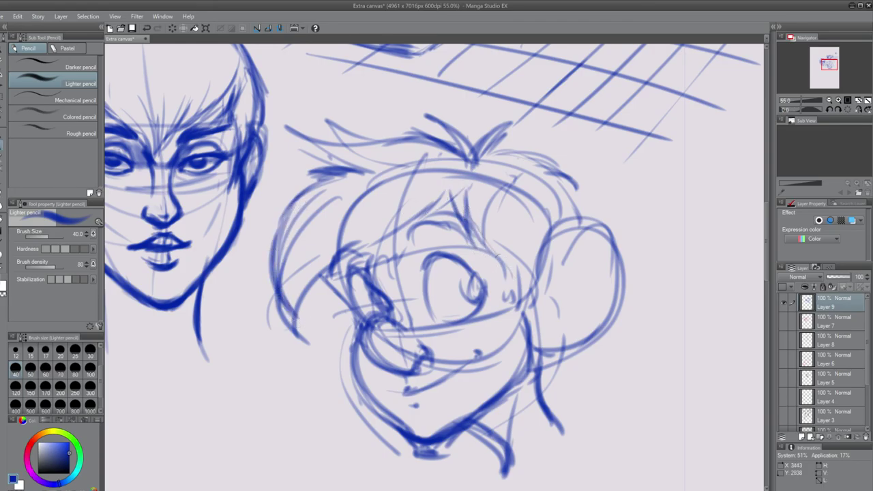
left_click_drag(546, 211, 525, 290)
key("ctrl+z")
mouse_move(533, 196)
left_mouse_down()
mouse_move(541, 264)
mouse_move(506, 295)
mouse_move(511, 307)
left_mouse_up()
left_click_drag(564, 187, 574, 213)
mouse_move(571, 190)
left_mouse_down()
mouse_move(584, 219)
mouse_move(554, 219)
left_mouse_up()
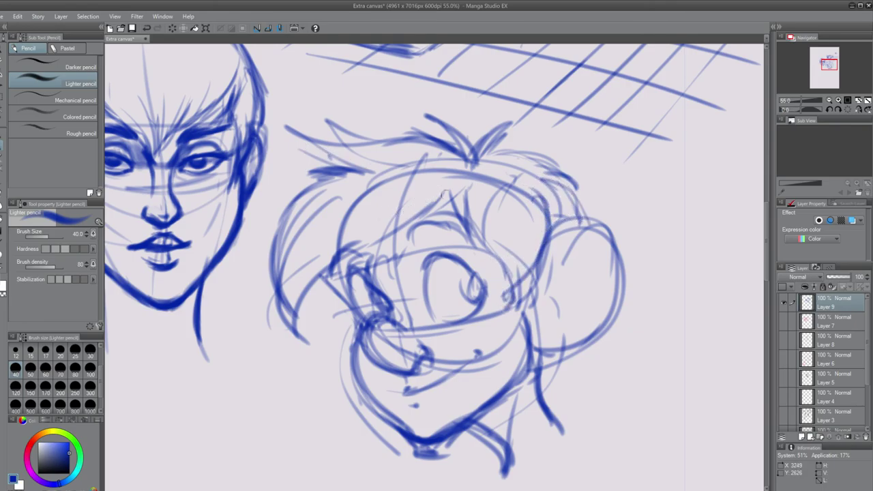
mouse_move(447, 198)
left_mouse_down()
mouse_move(427, 216)
mouse_move(445, 197)
mouse_move(394, 240)
left_mouse_up()
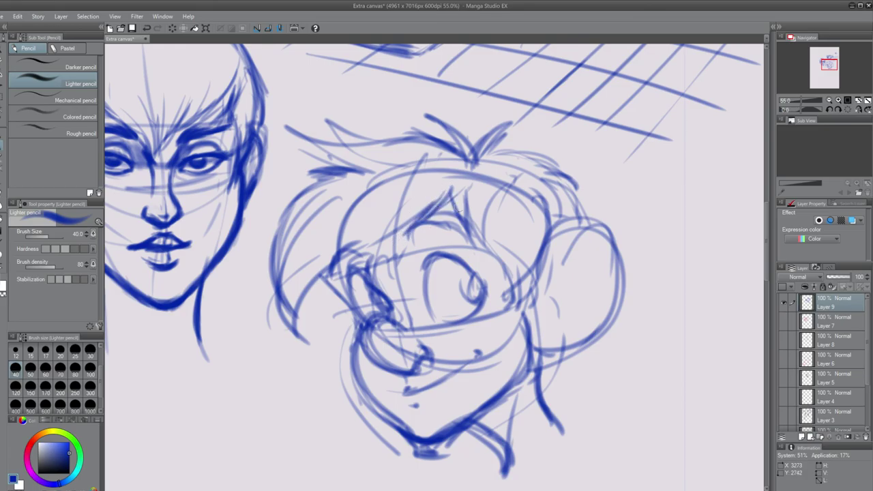
Step: Handwrite "Life!" in the empty space above the realistic head, ending with a large hatched exclamation mark
scroll(510, 270, "down", 1)
scroll(510, 270, "down", 4)
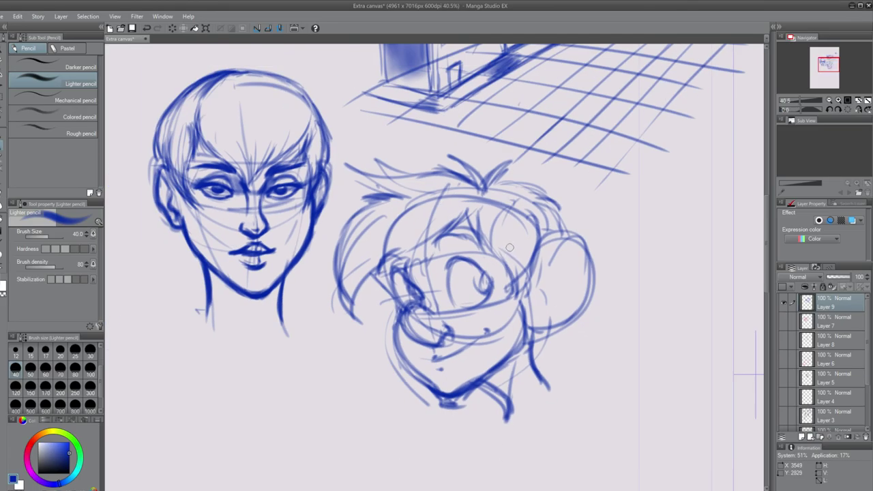
left_click_drag(305, 260, 360, 320)
scroll(372, 187, "up", 3)
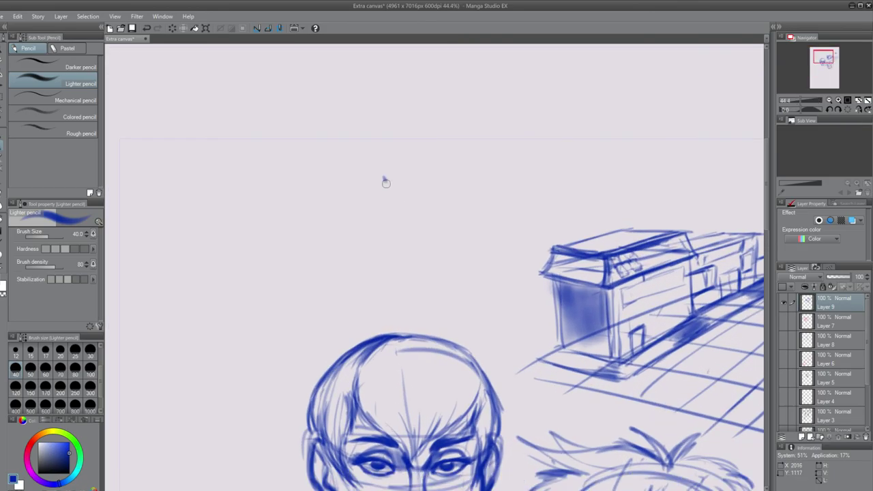
left_click_drag(384, 179, 419, 222)
left_click_drag(428, 194, 426, 218)
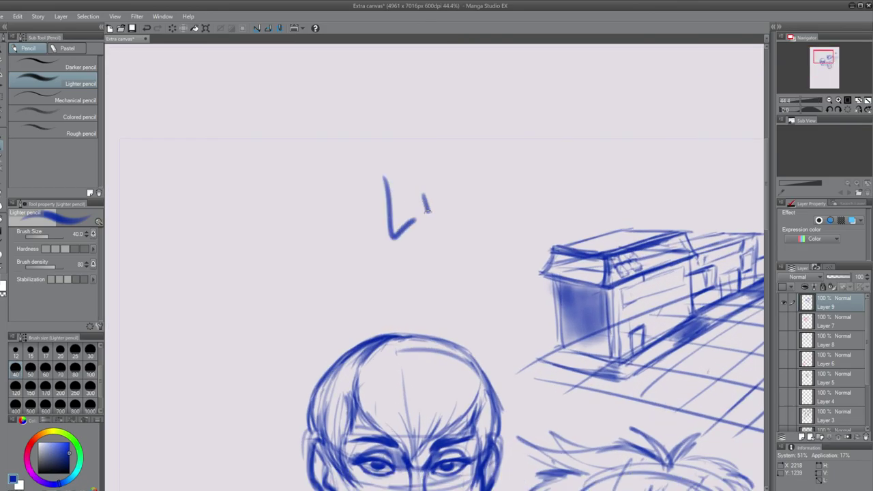
left_click(421, 175)
mouse_move(476, 147)
left_mouse_down()
mouse_move(447, 217)
mouse_move(486, 178)
left_mouse_up()
left_click_drag(478, 179, 502, 172)
left_click_drag(485, 185, 497, 189)
left_click_drag(481, 205, 505, 200)
mouse_move(520, 133)
left_mouse_down()
mouse_move(526, 178)
mouse_move(551, 130)
mouse_move(532, 196)
mouse_move(529, 168)
mouse_move(556, 130)
mouse_move(531, 146)
left_mouse_up()
left_click_drag(529, 167, 532, 152)
mouse_move(533, 189)
left_mouse_down()
mouse_move(540, 180)
mouse_move(547, 188)
mouse_move(551, 167)
left_mouse_up()
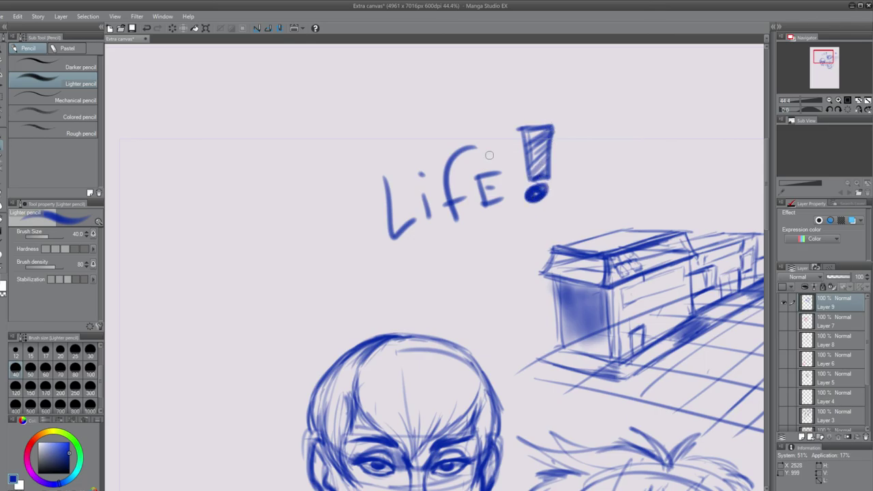